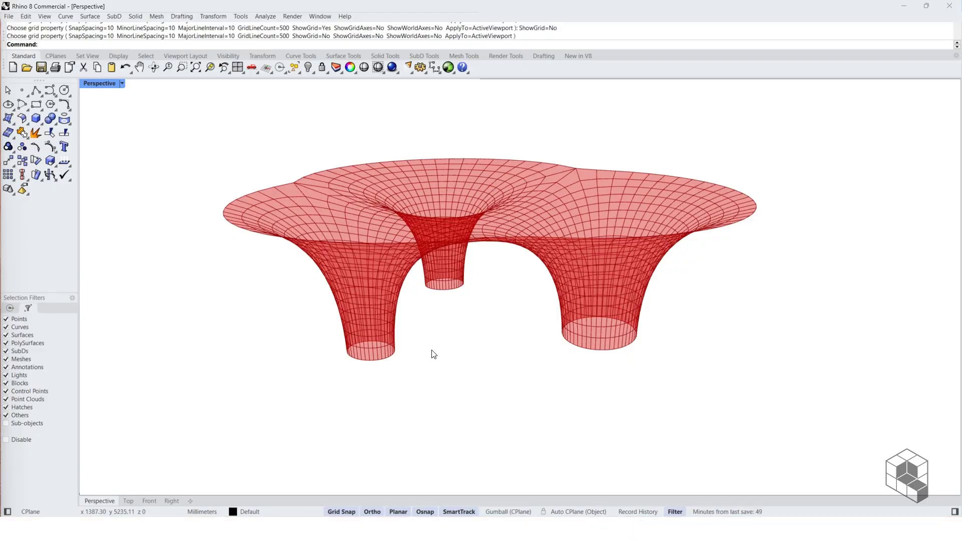
Examine the pavilion mesh and the definition from group 1, Base Mesh, through group 3, Dividing Final Mesh into Layers
{"action": "right_click_drag", "start_coordinate": [396, 354], "coordinate": [540, 347]}
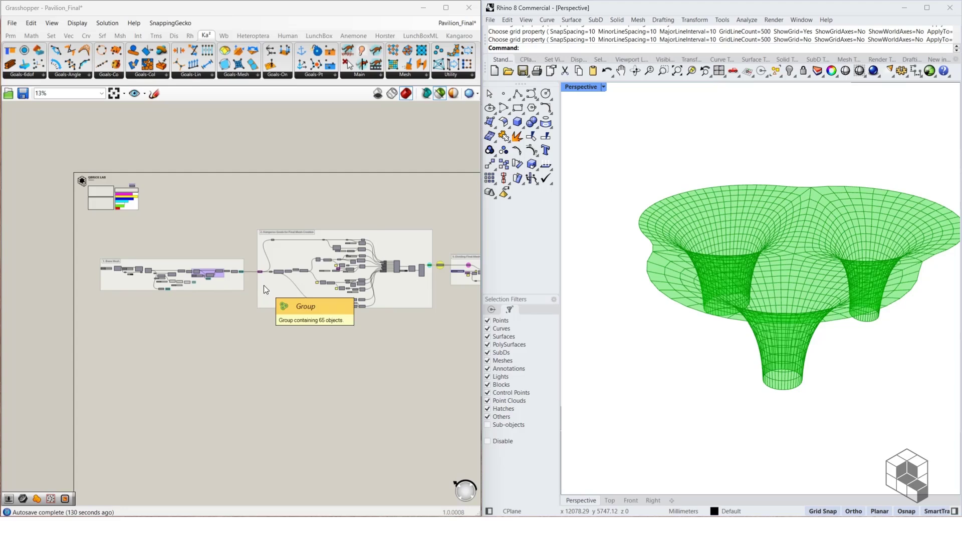
{"action": "scroll", "coordinate": [260, 271], "scroll_direction": "up", "scroll_amount": 6}
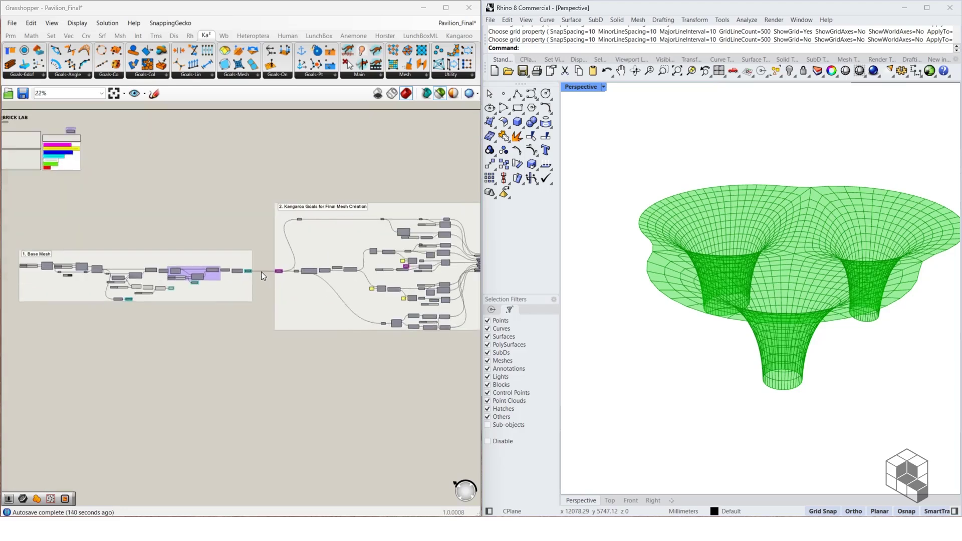
{"action": "left_click", "coordinate": [240, 270]}
{"action": "right_click_drag", "start_coordinate": [325, 299], "coordinate": [72, 305]}
{"action": "right_click_drag", "start_coordinate": [408, 309], "coordinate": [74, 305]}
{"action": "right_click_drag", "start_coordinate": [464, 299], "coordinate": [194, 303]}
{"action": "left_click", "coordinate": [256, 254]}
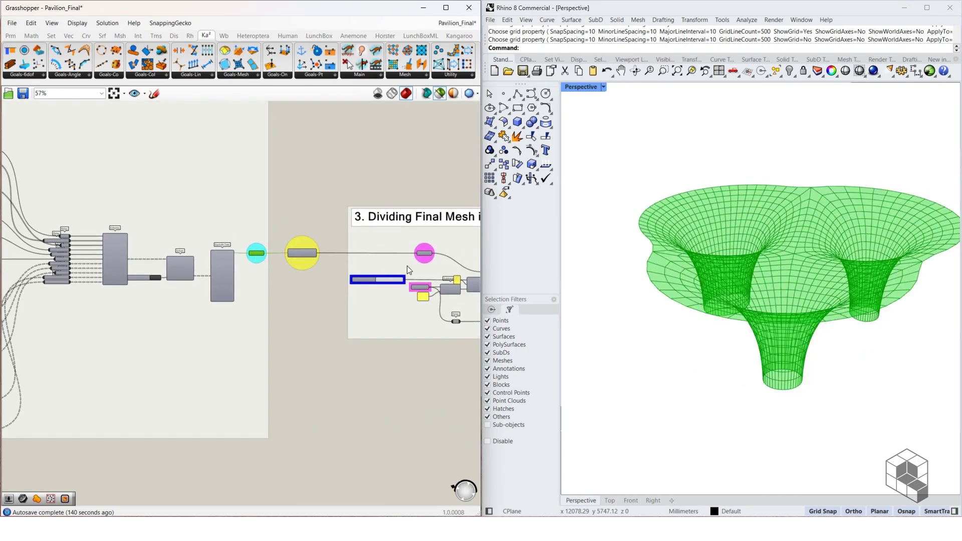
{"action": "right_click_drag", "start_coordinate": [428, 271], "coordinate": [194, 298]}
{"action": "right_click_drag", "start_coordinate": [464, 304], "coordinate": [191, 307]}
Examine the definition from group 4, Overlapping of Layers, through group 8, Mesh Strip Visualization
{"action": "left_click", "coordinate": [337, 327]}
{"action": "right_click_drag", "start_coordinate": [410, 379], "coordinate": [122, 351]}
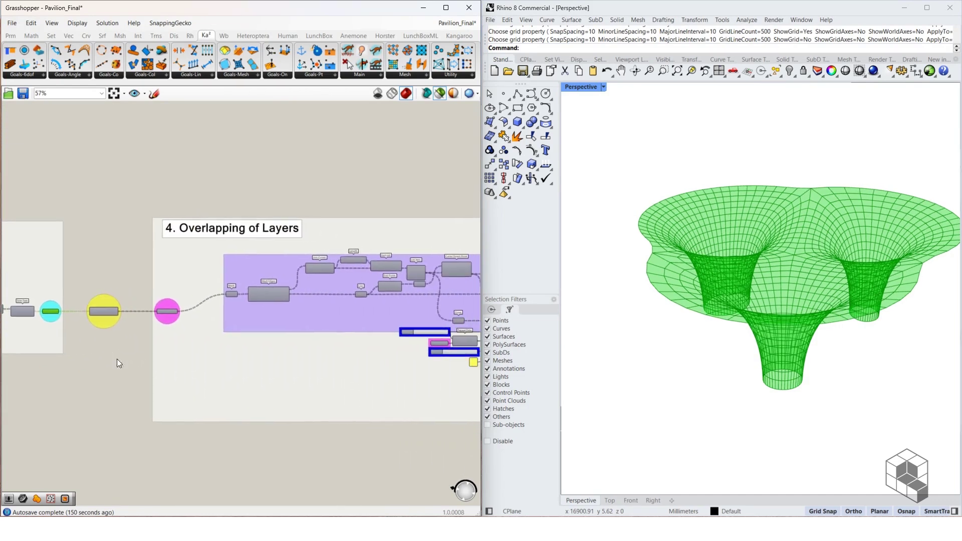
{"action": "right_click_drag", "start_coordinate": [386, 326], "coordinate": [96, 320]}
{"action": "right_click_drag", "start_coordinate": [355, 344], "coordinate": [133, 332]}
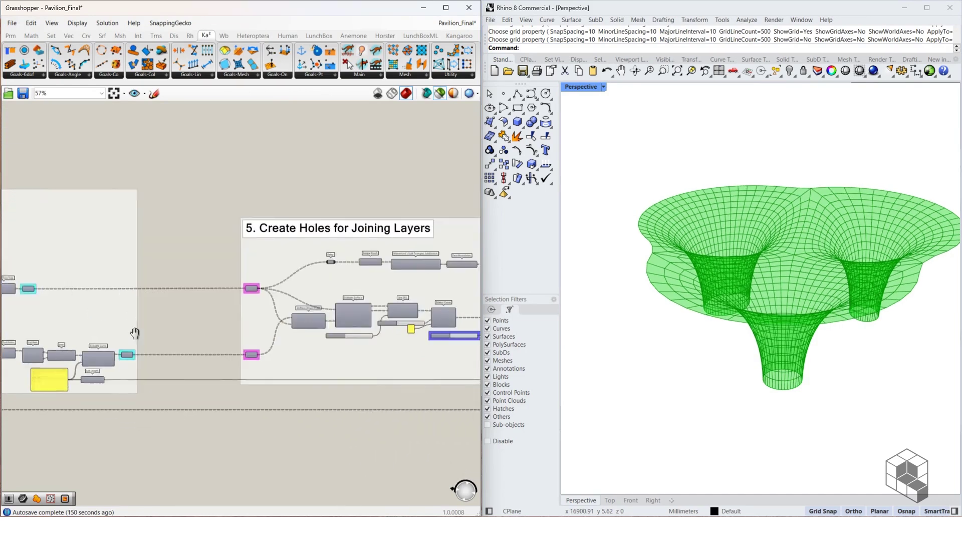
{"action": "scroll", "coordinate": [136, 330], "scroll_direction": "down", "scroll_amount": 5}
{"action": "right_click_drag", "start_coordinate": [407, 332], "coordinate": [149, 335]}
{"action": "scroll", "coordinate": [155, 338], "scroll_direction": "up", "scroll_amount": 4}
{"action": "right_click_drag", "start_coordinate": [402, 352], "coordinate": [98, 320]}
{"action": "right_click_drag", "start_coordinate": [391, 329], "coordinate": [247, 344]}
{"action": "scroll", "coordinate": [247, 344], "scroll_direction": "up", "scroll_amount": 3}
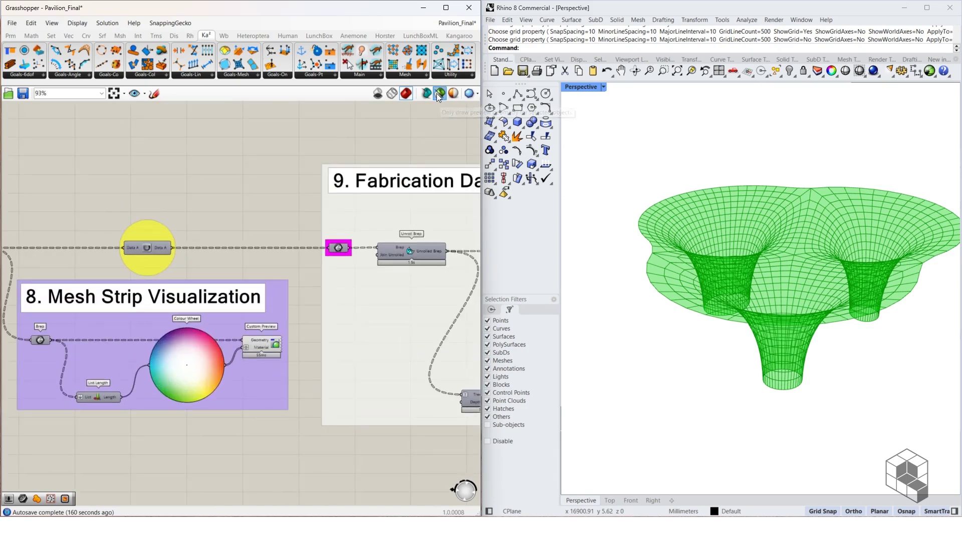
Limit the preview to the Custom Preview component of Mesh Strip Visualization and inspect the coloured strips and joining holes up close
{"action": "mouse_move", "coordinate": [244, 317]}
{"action": "left_mouse_down"}
{"action": "mouse_move", "coordinate": [224, 345]}
{"action": "mouse_move", "coordinate": [238, 319]}
{"action": "left_mouse_up"}
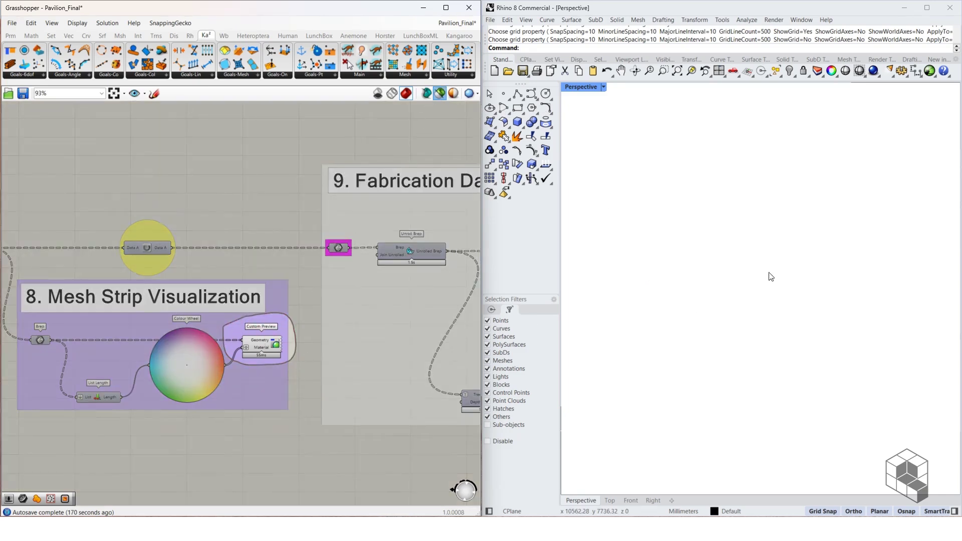
{"action": "left_click", "coordinate": [439, 93]}
{"action": "right_click_drag", "start_coordinate": [656, 339], "coordinate": [845, 282]}
{"action": "scroll", "coordinate": [764, 258], "scroll_direction": "up", "scroll_amount": 4}
{"action": "right_click_drag", "start_coordinate": [759, 256], "coordinate": [733, 285]}
{"action": "scroll", "coordinate": [736, 216], "scroll_direction": "up", "scroll_amount": 3}
{"action": "right_click_drag", "start_coordinate": [736, 200], "coordinate": [632, 148]}
{"action": "scroll", "coordinate": [636, 182], "scroll_direction": "up", "scroll_amount": 6}
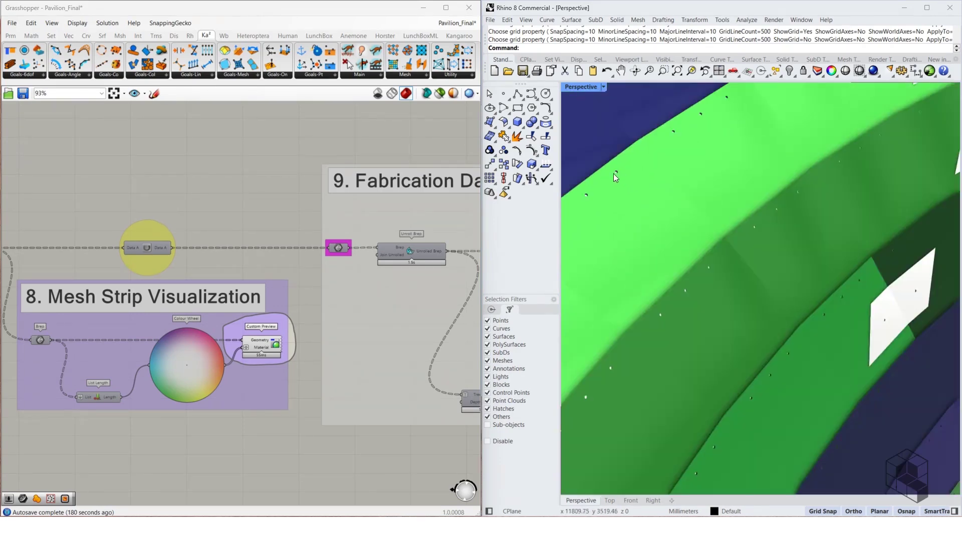
{"action": "scroll", "coordinate": [756, 163], "scroll_direction": "down", "scroll_amount": 6}
{"action": "scroll", "coordinate": [445, 267], "scroll_direction": "down", "scroll_amount": 5}
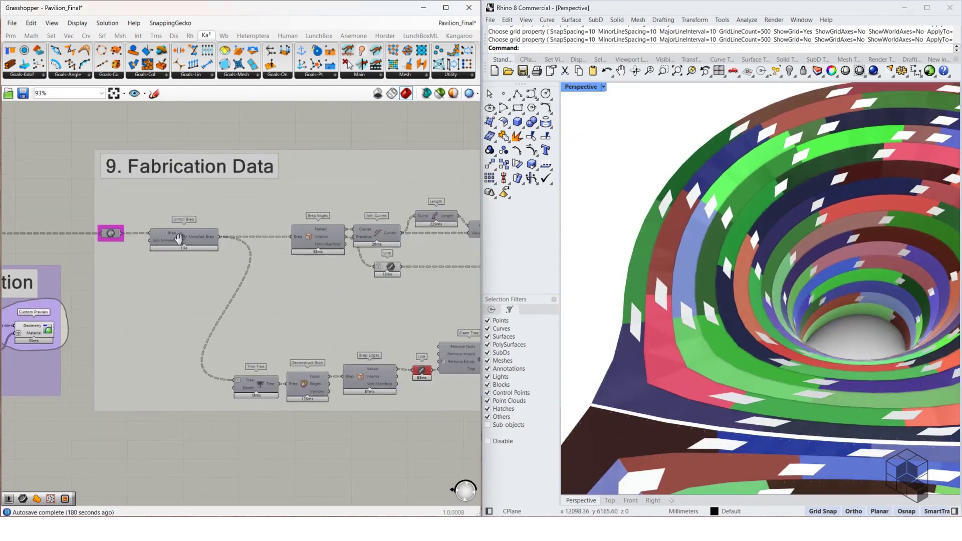
Limit the preview to the output parameters of the Fabrication Data group and inspect the nested strips, labels, fold lines and holes
{"action": "right_click_drag", "start_coordinate": [445, 267], "coordinate": [126, 240]}
{"action": "scroll", "coordinate": [126, 241], "scroll_direction": "up", "scroll_amount": 3}
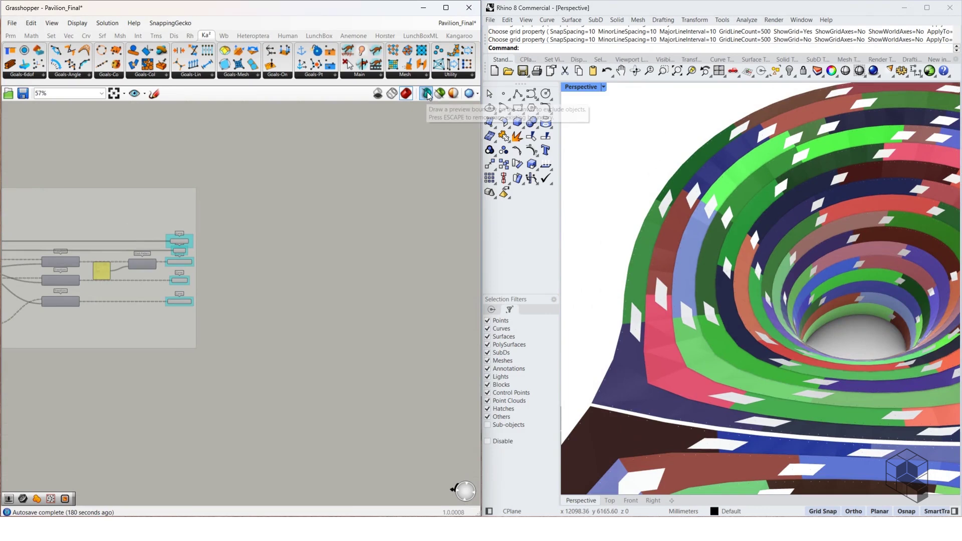
{"action": "mouse_move", "coordinate": [170, 205]}
{"action": "left_mouse_down"}
{"action": "mouse_move", "coordinate": [215, 268]}
{"action": "mouse_move", "coordinate": [169, 207]}
{"action": "left_mouse_up"}
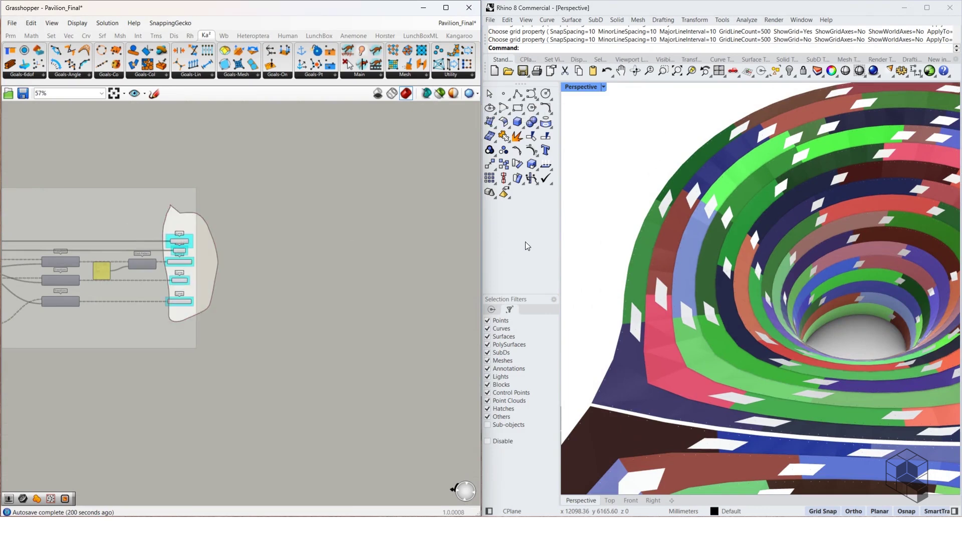
{"action": "scroll", "coordinate": [758, 224], "scroll_direction": "down", "scroll_amount": 10}
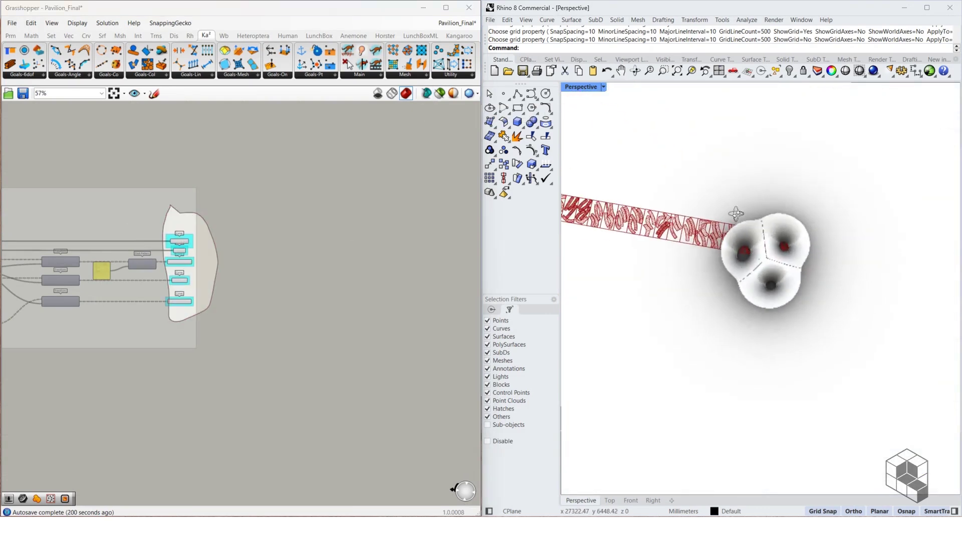
{"action": "right_click_drag", "start_coordinate": [737, 215], "coordinate": [752, 216]}
{"action": "scroll", "coordinate": [894, 243], "scroll_direction": "down", "scroll_amount": 8}
{"action": "scroll", "coordinate": [603, 234], "scroll_direction": "up", "scroll_amount": 18}
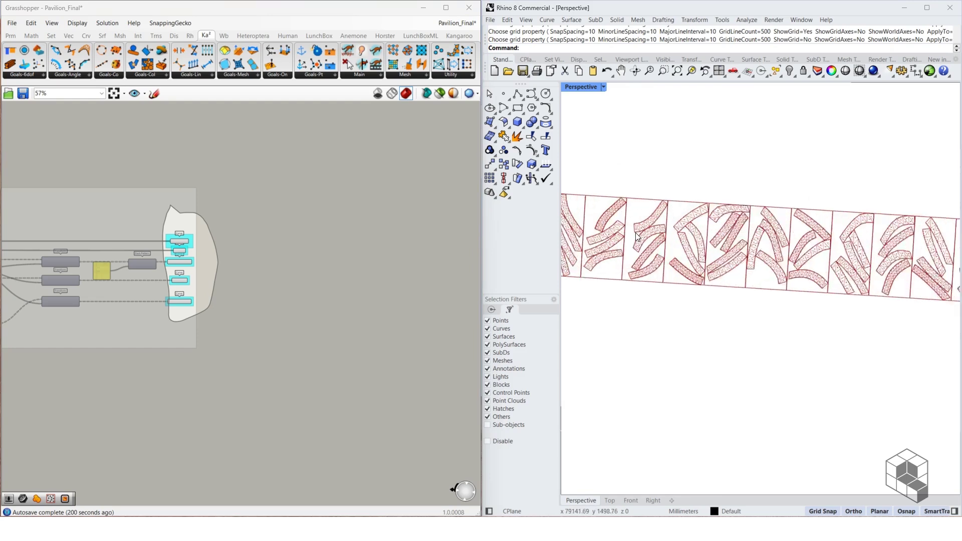
{"action": "scroll", "coordinate": [637, 237], "scroll_direction": "up", "scroll_amount": 8}
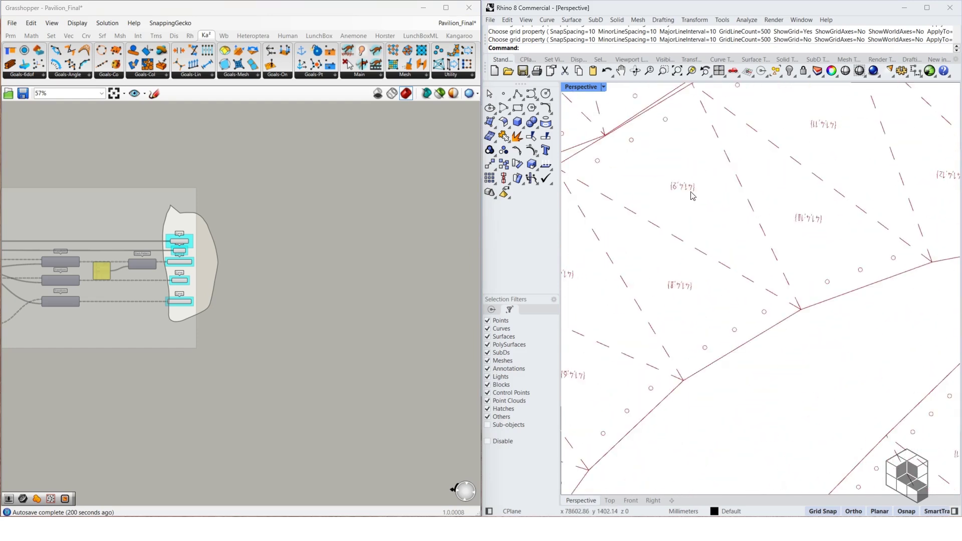
{"action": "scroll", "coordinate": [710, 203], "scroll_direction": "down", "scroll_amount": 5}
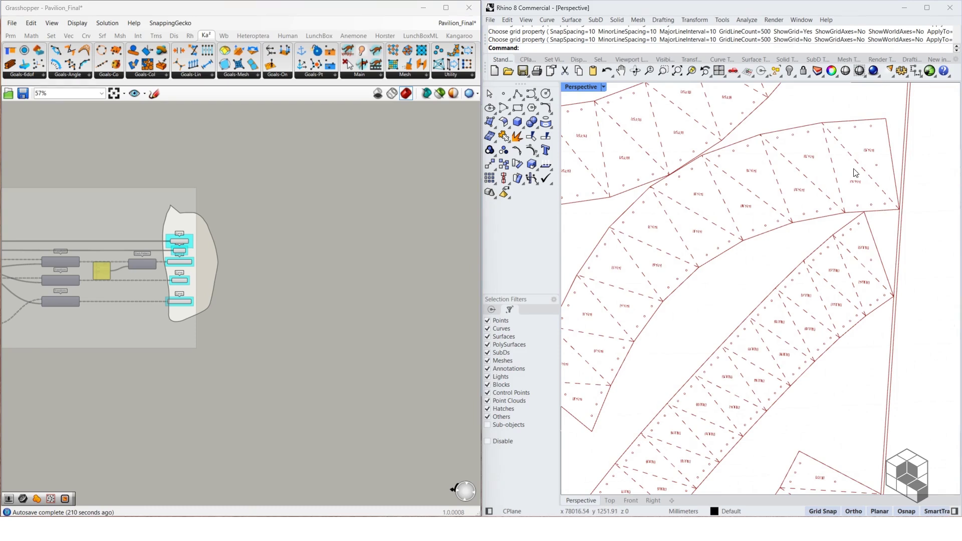
{"action": "scroll", "coordinate": [856, 156], "scroll_direction": "down", "scroll_amount": 4}
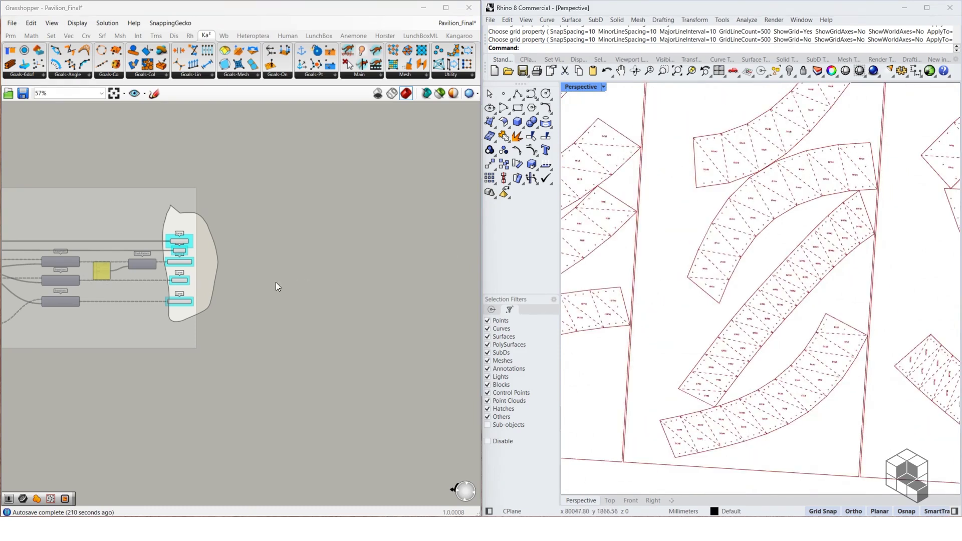
Clear the preview boundary and review the script groups again, including Dividing Final Mesh into Layers
{"action": "scroll", "coordinate": [276, 286], "scroll_direction": "down", "scroll_amount": 3}
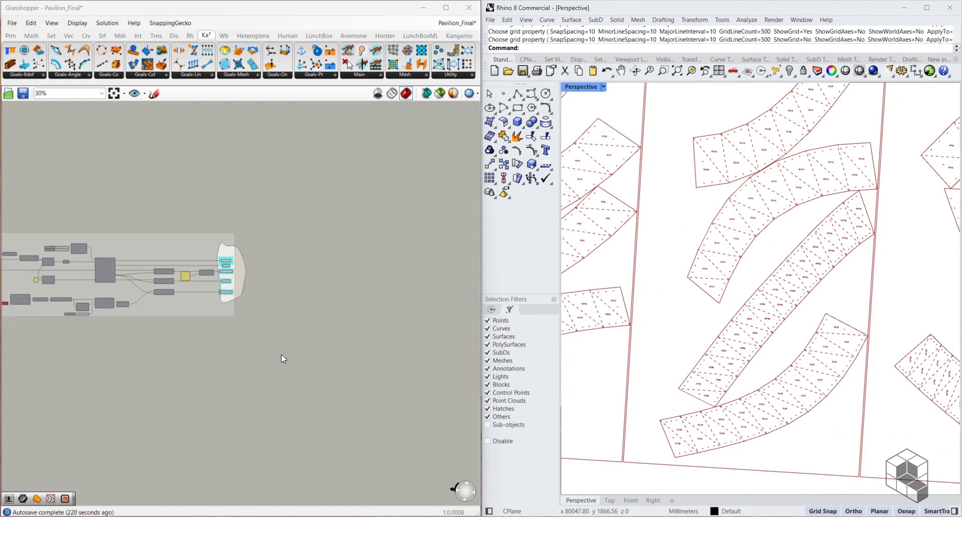
{"action": "scroll", "coordinate": [284, 347], "scroll_direction": "down", "scroll_amount": 5}
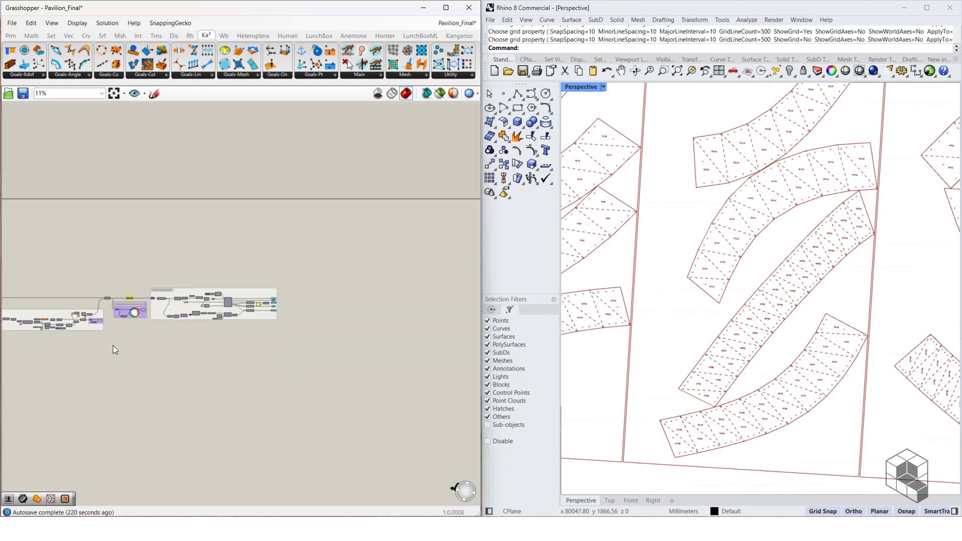
{"action": "right_click_drag", "start_coordinate": [106, 311], "coordinate": [19, 317]}
{"action": "scroll", "coordinate": [199, 272], "scroll_direction": "up", "scroll_amount": 3}
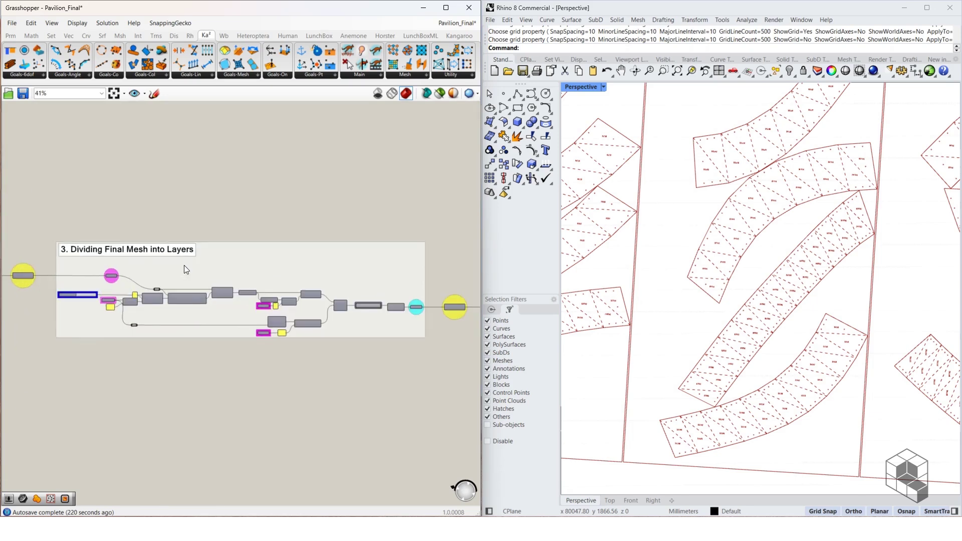
{"action": "right_click_drag", "start_coordinate": [395, 275], "coordinate": [156, 284]}
{"action": "mouse_move", "coordinate": [348, 270]}
{"action": "right_mouse_down"}
{"action": "mouse_move", "coordinate": [103, 260]}
{"action": "mouse_move", "coordinate": [294, 284]}
{"action": "right_mouse_up"}
{"action": "right_click_drag", "start_coordinate": [374, 283], "coordinate": [186, 283]}
{"action": "scroll", "coordinate": [335, 338], "scroll_direction": "down", "scroll_amount": 4}
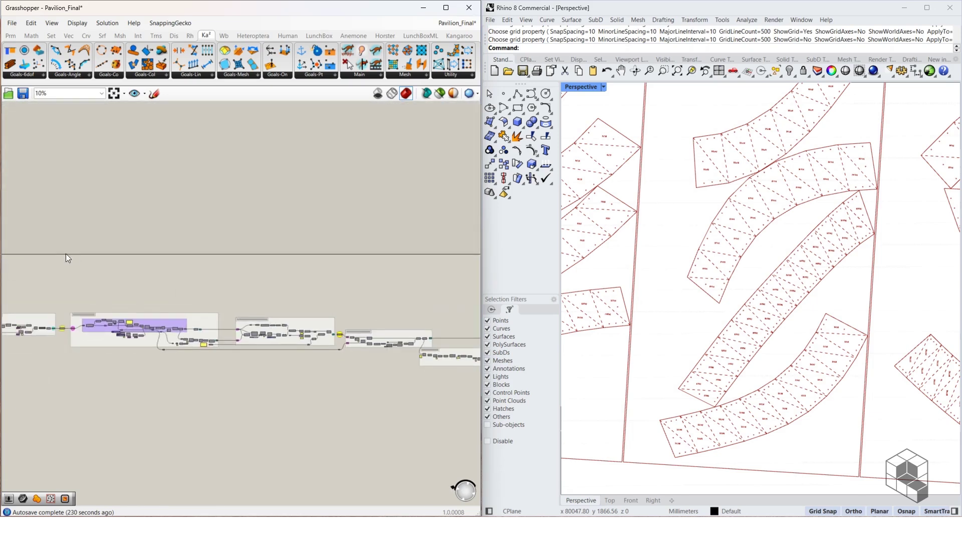
Examine the notes, the list of required plugins and the colour legend at the start of the definition
{"action": "right_click_drag", "start_coordinate": [66, 253], "coordinate": [382, 266]}
{"action": "right_click_drag", "start_coordinate": [145, 273], "coordinate": [275, 275]}
{"action": "scroll", "coordinate": [161, 276], "scroll_direction": "up", "scroll_amount": 4}
{"action": "scroll", "coordinate": [146, 303], "scroll_direction": "up", "scroll_amount": 5}
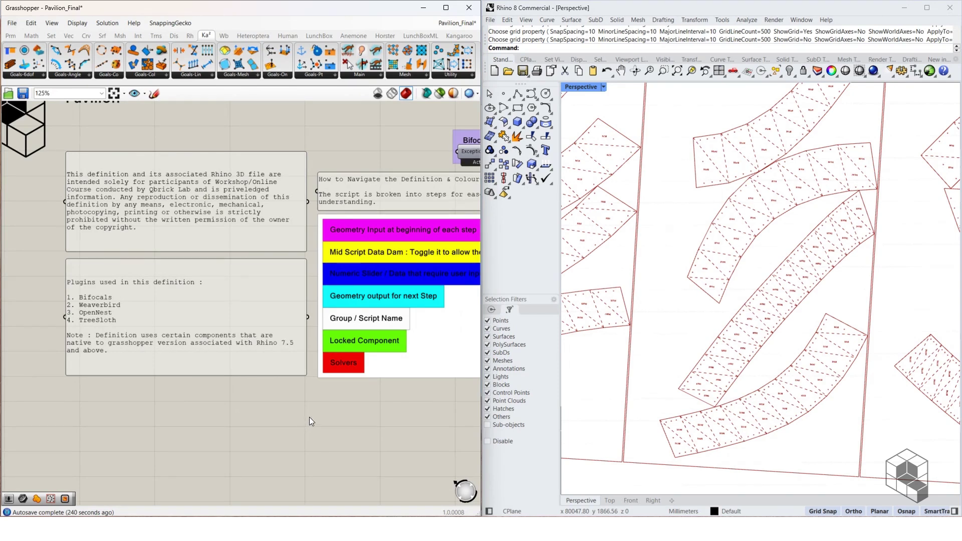
{"action": "scroll", "coordinate": [310, 419], "scroll_direction": "down", "scroll_amount": 5}
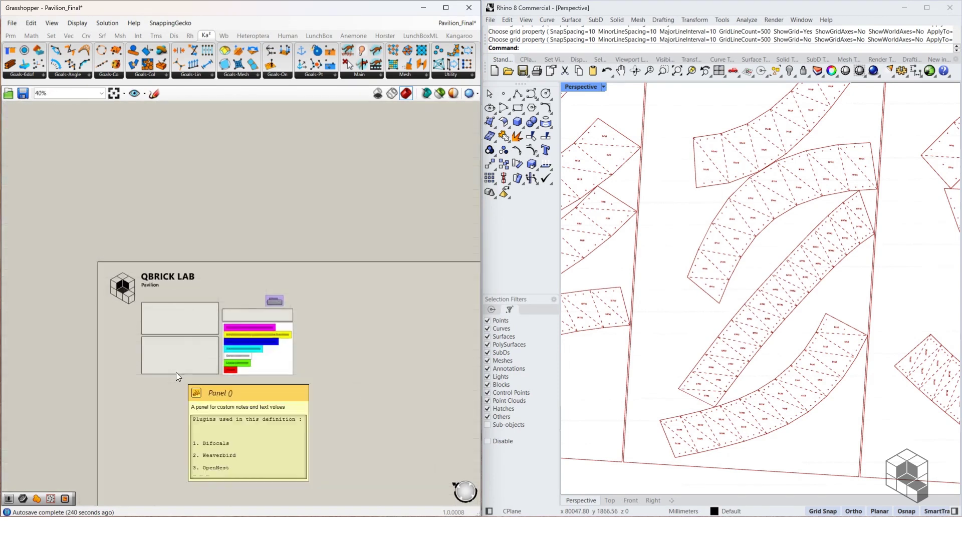
Find the Final Mesh output parameter before group 3 and frame its geometry in the Rhino viewport
{"action": "right_click_drag", "start_coordinate": [372, 453], "coordinate": [227, 303]}
{"action": "scroll", "coordinate": [228, 303], "scroll_direction": "down", "scroll_amount": 5}
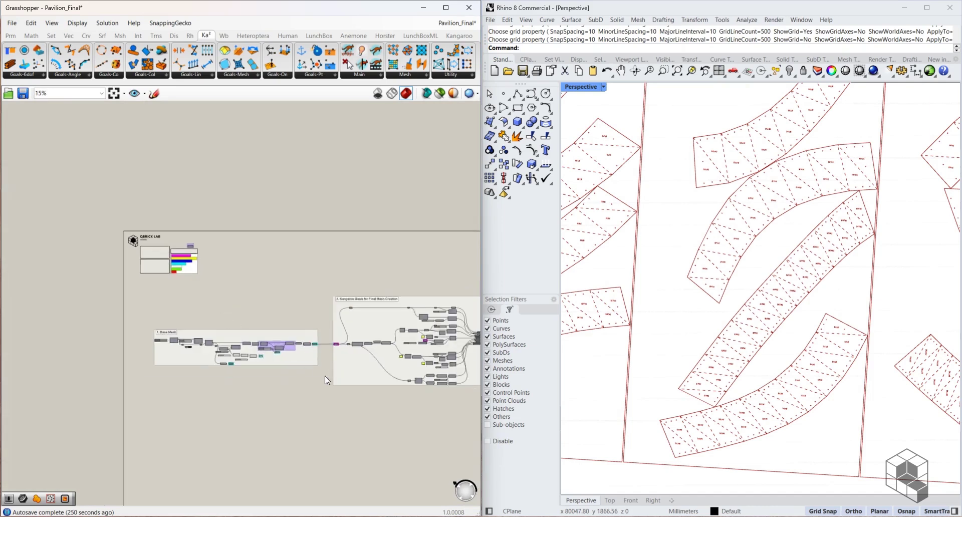
{"action": "right_click_drag", "start_coordinate": [324, 376], "coordinate": [202, 371]}
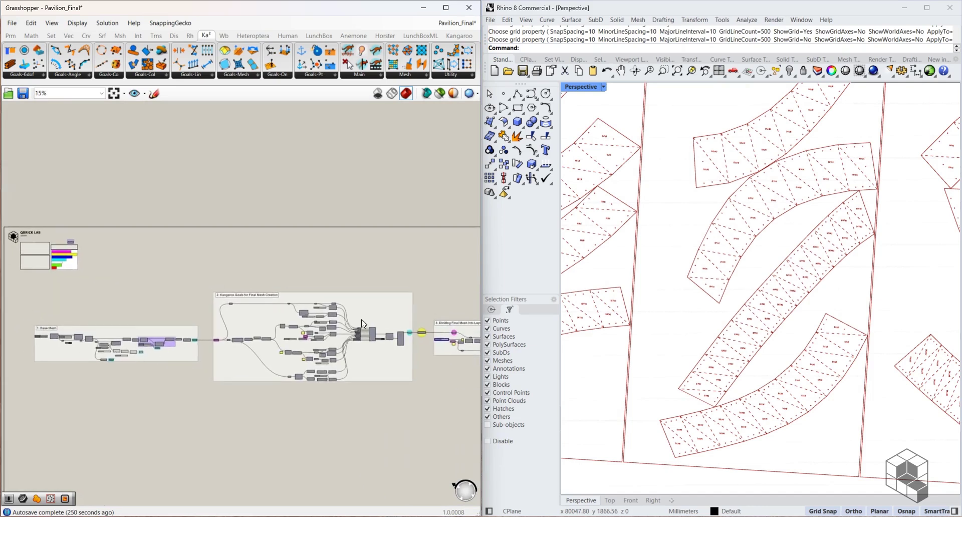
{"action": "scroll", "coordinate": [399, 322], "scroll_direction": "up", "scroll_amount": 3}
{"action": "right_click_drag", "start_coordinate": [353, 320], "coordinate": [98, 319]}
{"action": "scroll", "coordinate": [181, 339], "scroll_direction": "up", "scroll_amount": 5}
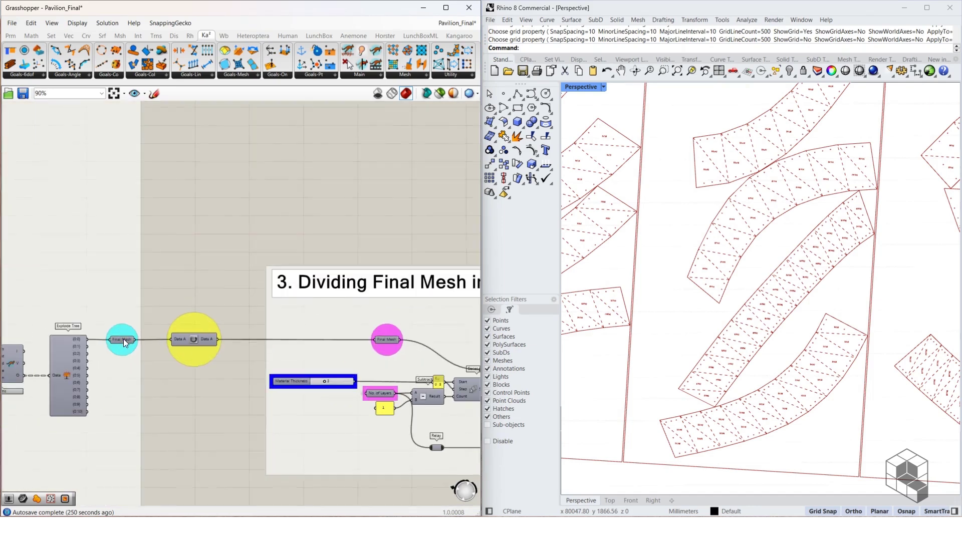
{"action": "left_click", "coordinate": [123, 338]}
{"action": "middle_click", "coordinate": [123, 339]}
{"action": "left_click", "coordinate": [158, 370]}
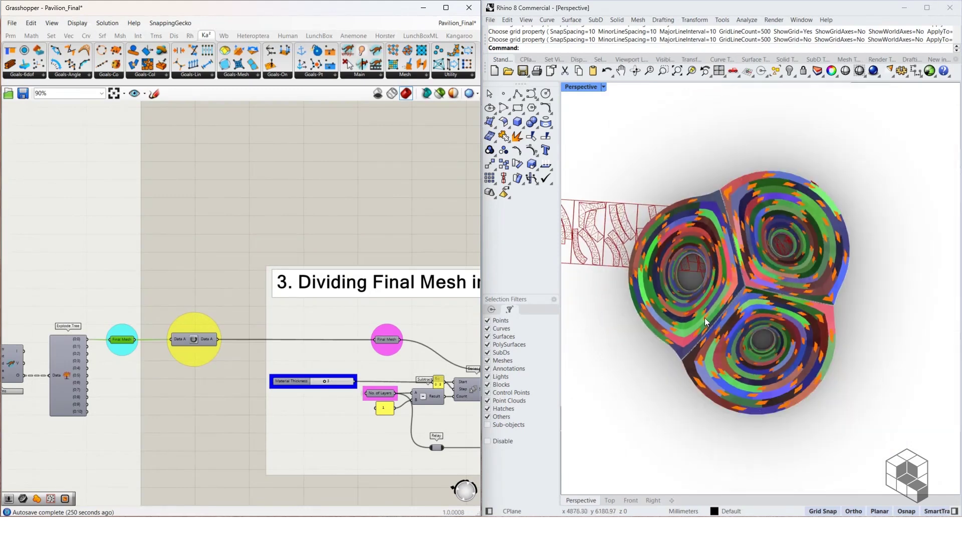
{"action": "right_click_drag", "start_coordinate": [706, 320], "coordinate": [786, 203]}
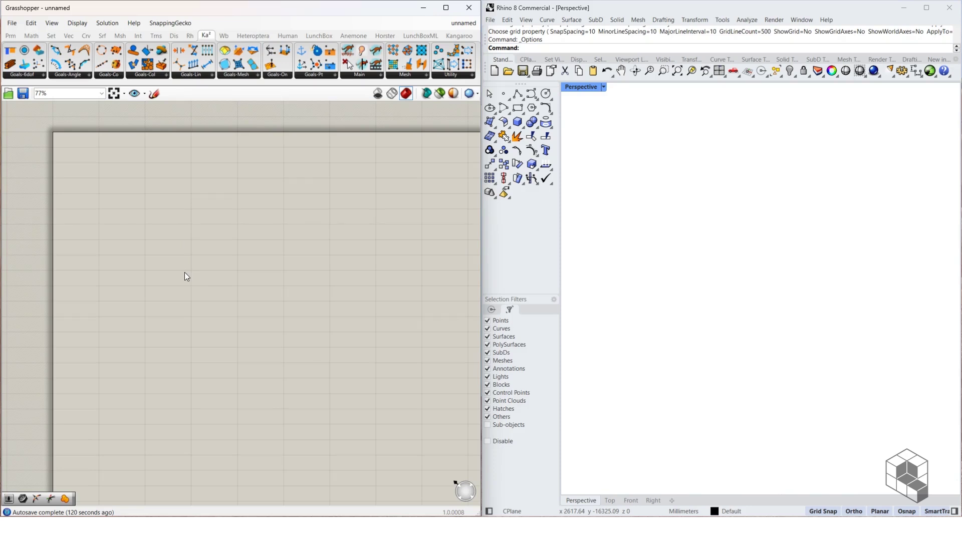
Add a Rectangle component to the empty definition
{"action": "double_click", "coordinate": [185, 273]}
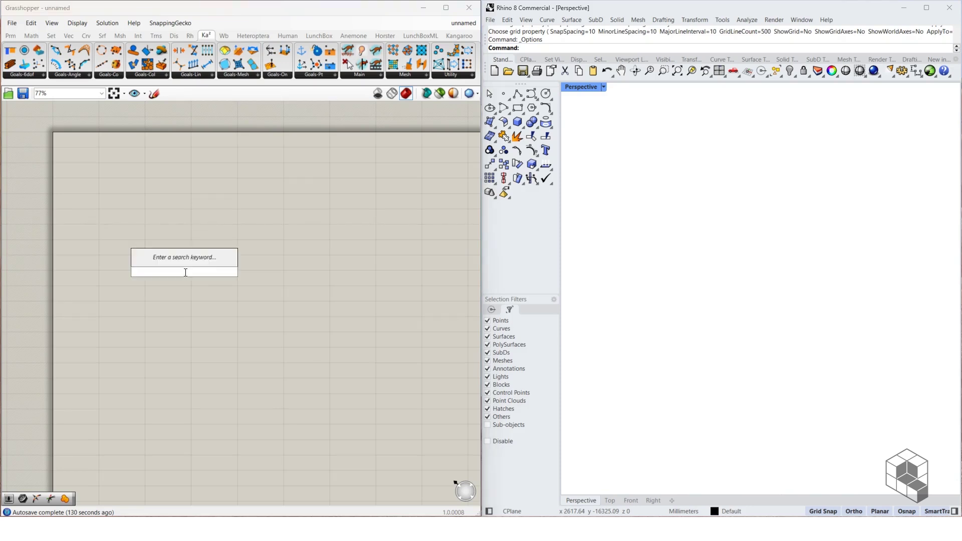
{"action": "type", "text": "rectangle"}
{"action": "key", "text": "Return"}
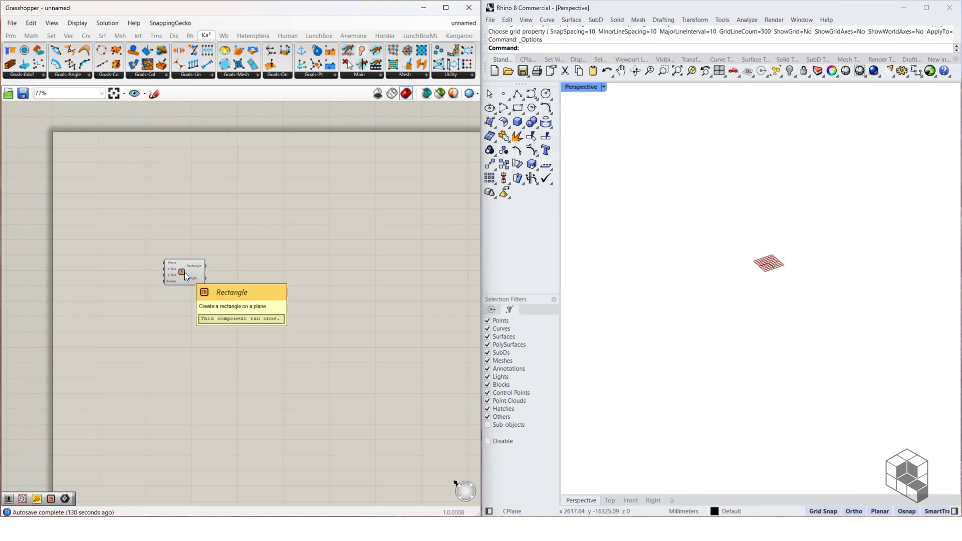
{"action": "scroll", "coordinate": [185, 276], "scroll_direction": "up", "scroll_amount": 4}
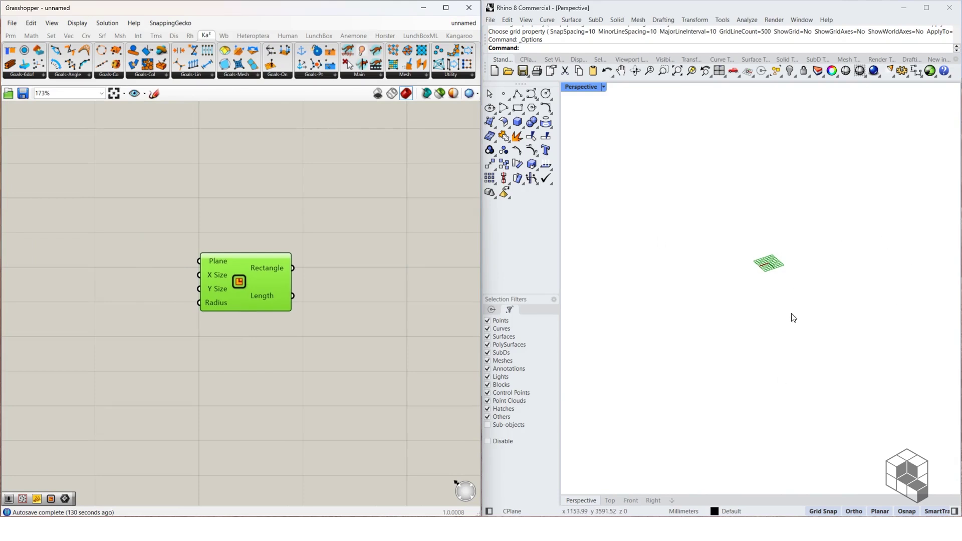
{"action": "scroll", "coordinate": [248, 341], "scroll_direction": "down", "scroll_amount": 4}
{"action": "scroll", "coordinate": [249, 320], "scroll_direction": "up", "scroll_amount": 4}
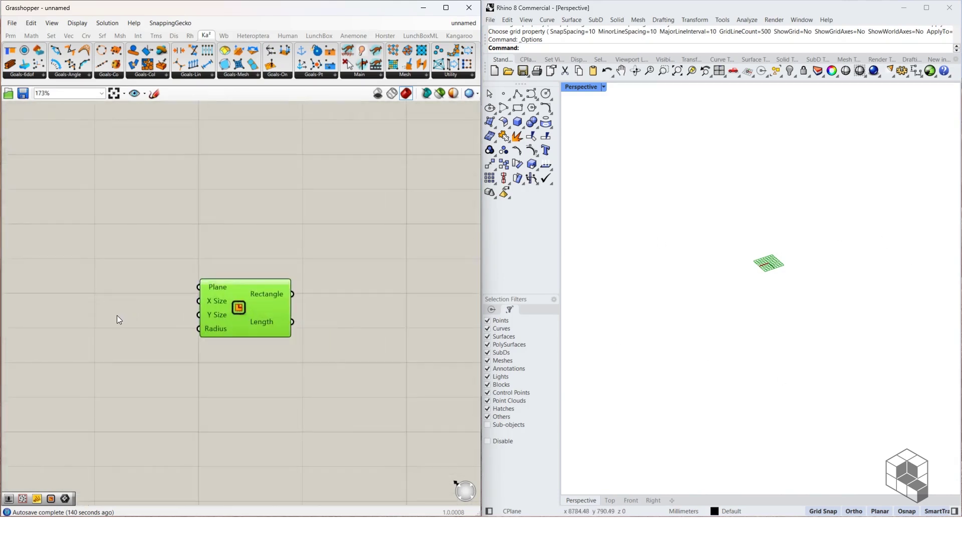
Create two number sliders beside the Rectangle component, with values 6000 and 8000
{"action": "right_click_drag", "start_coordinate": [117, 314], "coordinate": [190, 313]}
{"action": "double_click", "coordinate": [159, 306]}
{"action": "type", "text": "6000"}
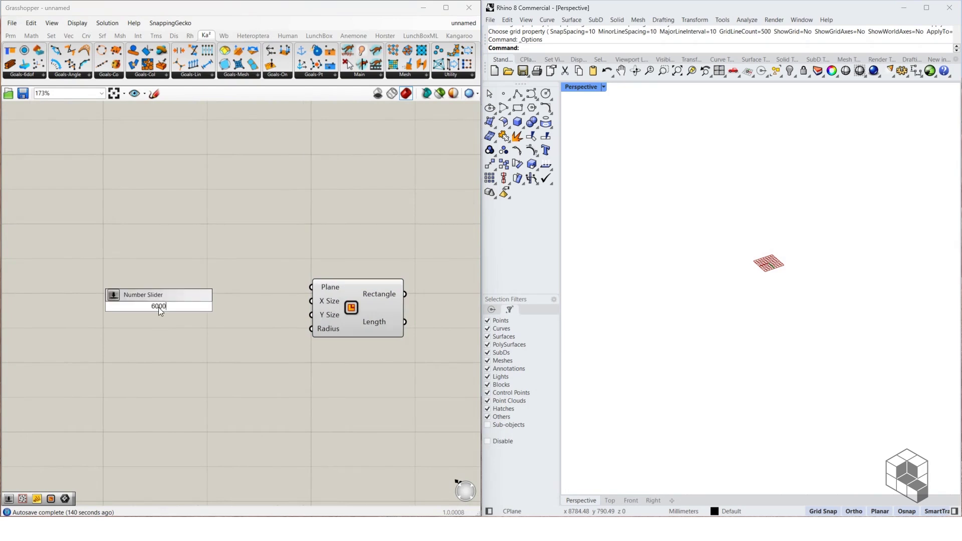
{"action": "key", "text": "Return"}
{"action": "double_click", "coordinate": [160, 324]}
{"action": "type", "text": "8000"}
{"action": "key", "text": "Return"}
Connect the sliders to the rectangle's X Size and Y Size, keep them aligned, and set the Y Size slider to 8000
{"action": "left_click_drag", "start_coordinate": [305, 302], "coordinate": [306, 302]}
{"action": "left_click_drag", "start_coordinate": [310, 315], "coordinate": [233, 325]}
{"action": "left_click_drag", "start_coordinate": [216, 306], "coordinate": [243, 300]}
{"action": "left_click_drag", "start_coordinate": [209, 324], "coordinate": [233, 321]}
{"action": "double_click", "coordinate": [215, 323]}
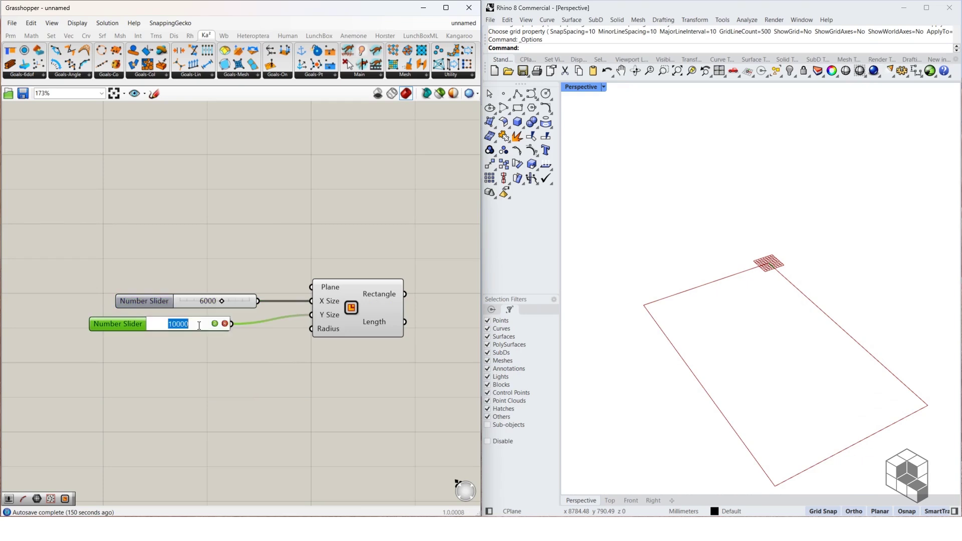
{"action": "type", "text": "8000"}
{"action": "key", "text": "Return"}
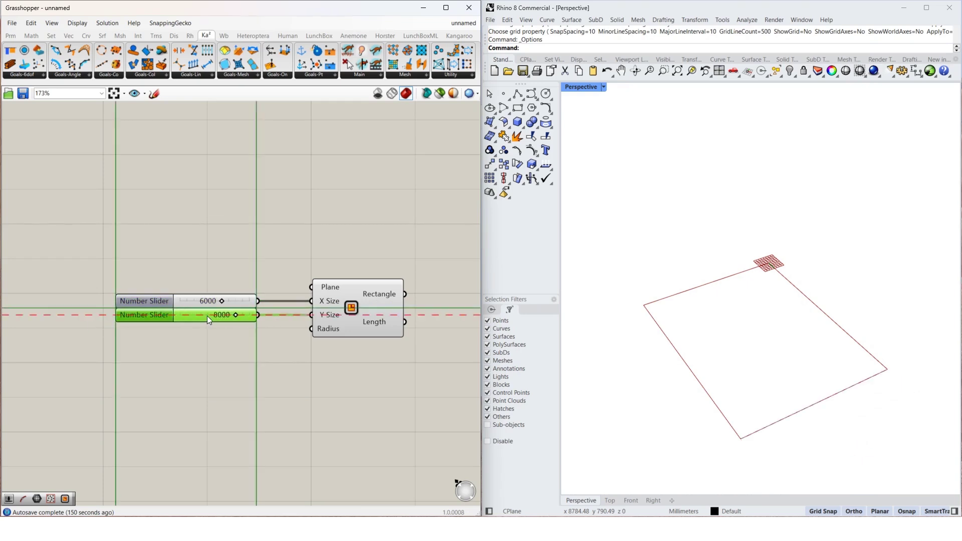
{"action": "right_click_drag", "start_coordinate": [206, 316], "coordinate": [170, 377]}
{"action": "scroll", "coordinate": [169, 377], "scroll_direction": "down", "scroll_amount": 4}
{"action": "right_click_drag", "start_coordinate": [707, 309], "coordinate": [739, 288]}
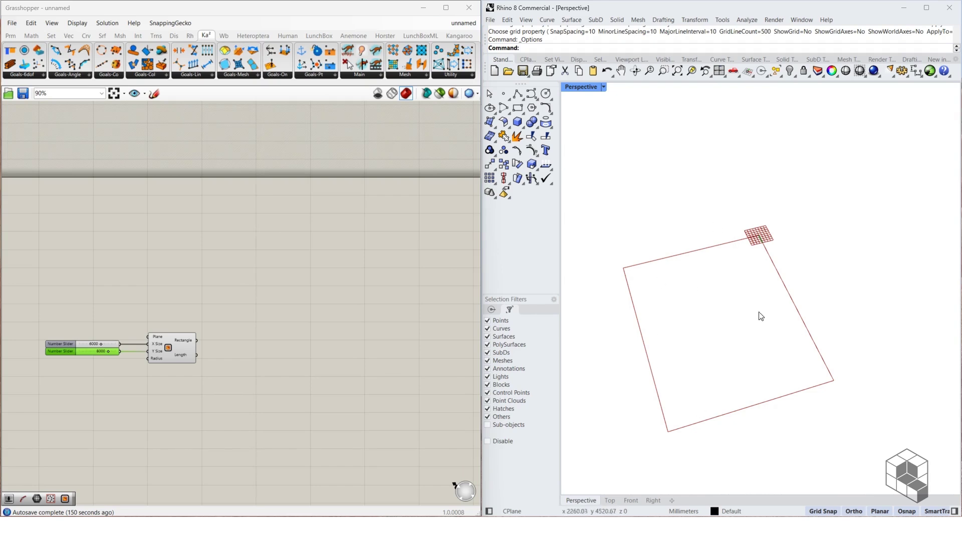
Add a Populate 2D component beside the Rectangle and connect the Rectangle output to its Region input
{"action": "left_click", "coordinate": [209, 361]}
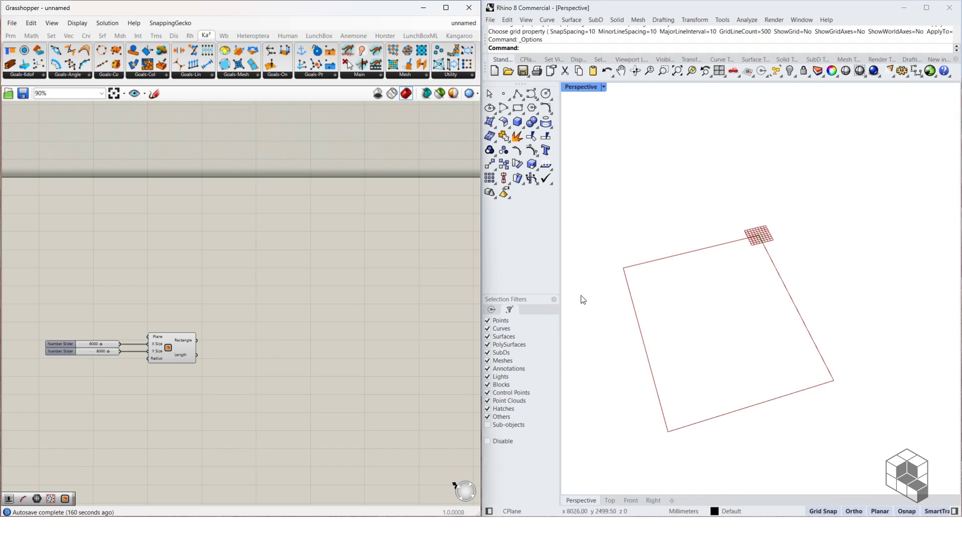
{"action": "double_click", "coordinate": [243, 349]}
{"action": "type", "text": "popu"}
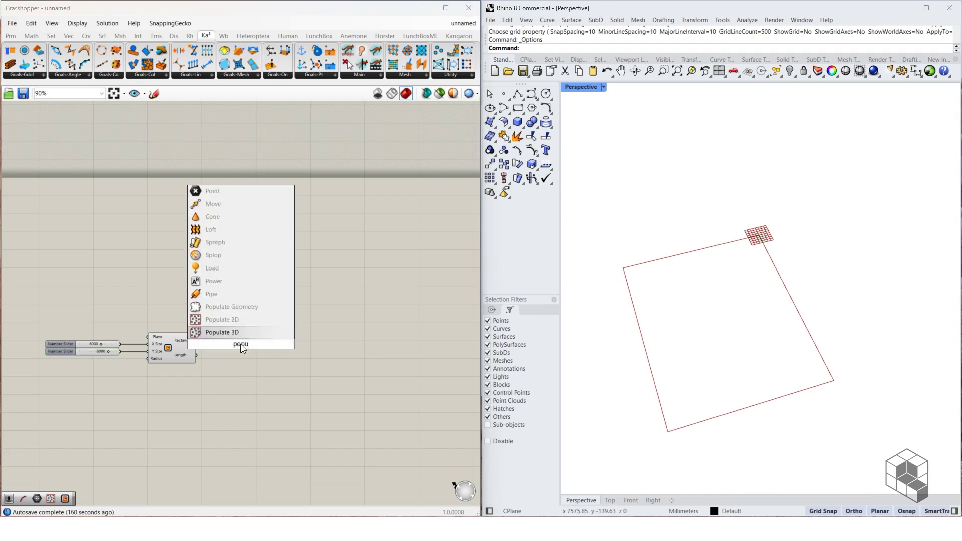
{"action": "key", "text": "Return"}
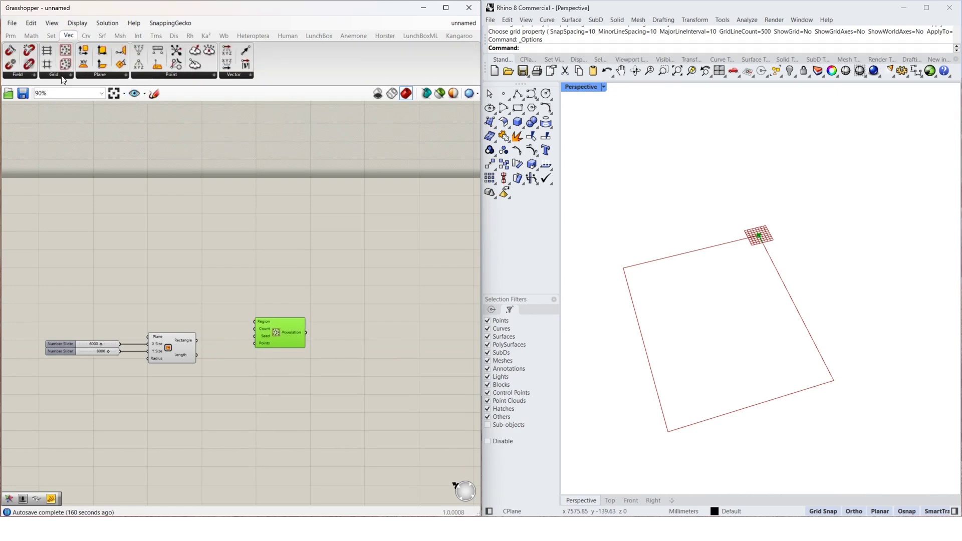
{"action": "left_click", "coordinate": [61, 77]}
{"action": "scroll", "coordinate": [226, 376], "scroll_direction": "up", "scroll_amount": 5}
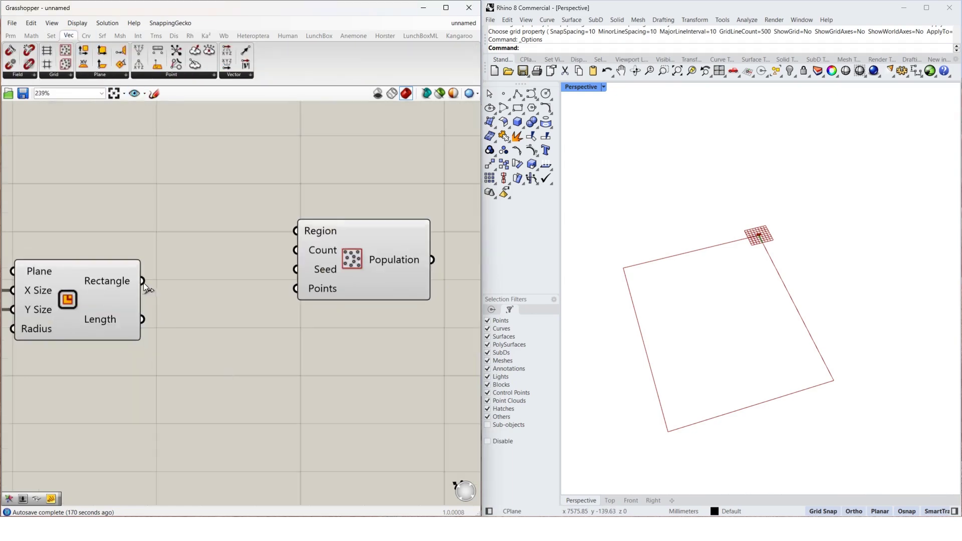
{"action": "left_click_drag", "start_coordinate": [142, 280], "coordinate": [313, 302]}
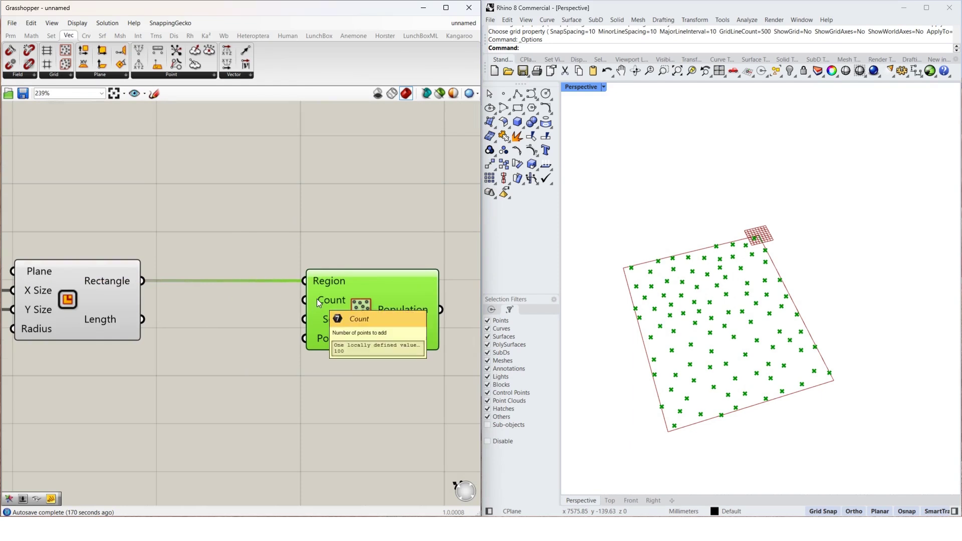
Create a number slider with value 3, connect it to Populate 2D's Count input, and align it with that input
{"action": "double_click", "coordinate": [249, 311]}
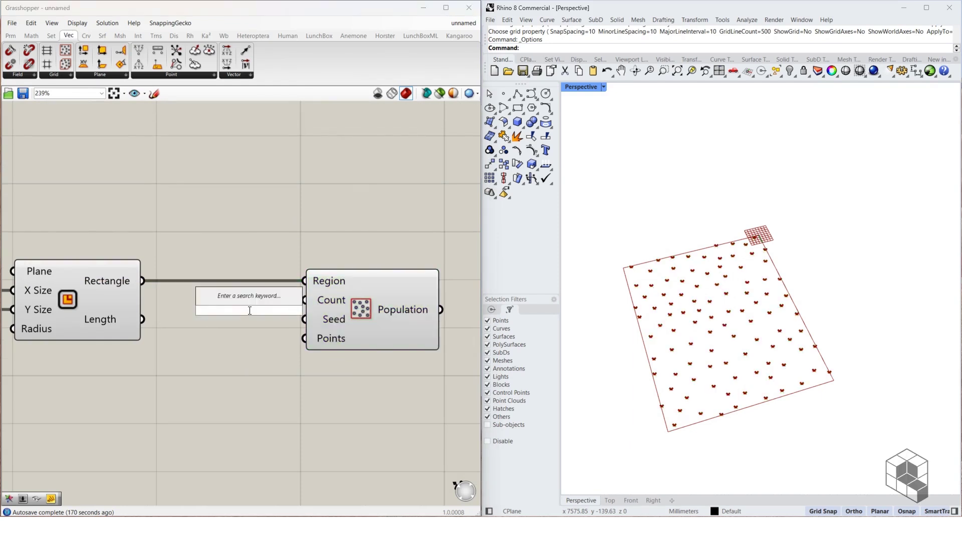
{"action": "type", "text": "3"}
{"action": "key", "text": "Return"}
{"action": "left_click_drag", "start_coordinate": [361, 302], "coordinate": [459, 303]}
{"action": "mouse_move", "coordinate": [334, 308]}
{"action": "left_mouse_down"}
{"action": "mouse_move", "coordinate": [397, 303]}
{"action": "mouse_move", "coordinate": [332, 306]}
{"action": "left_mouse_up"}
{"action": "left_click_drag", "start_coordinate": [241, 308], "coordinate": [249, 294]}
{"action": "left_click_drag", "start_coordinate": [357, 300], "coordinate": [402, 299]}
{"action": "left_click_drag", "start_coordinate": [283, 299], "coordinate": [282, 301]}
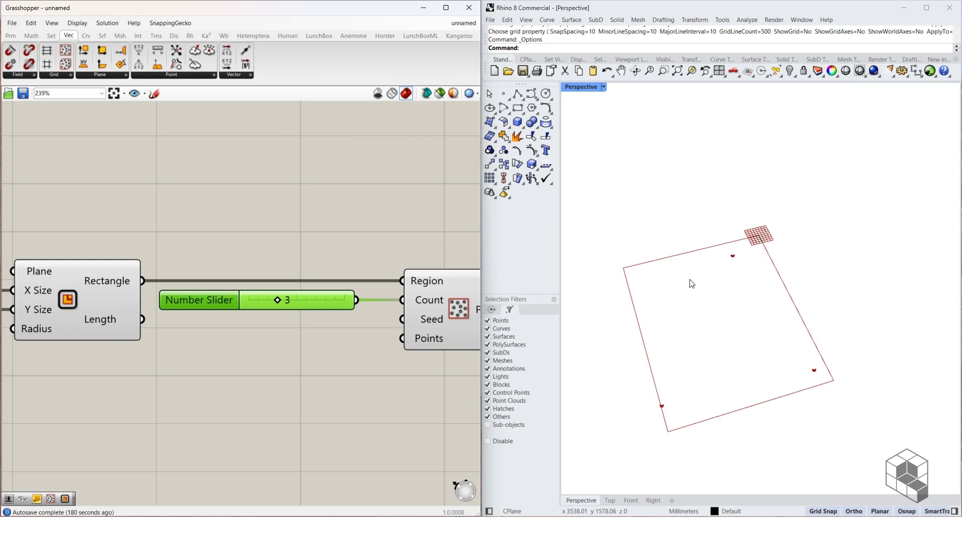
{"action": "right_click_drag", "start_coordinate": [387, 293], "coordinate": [328, 284]}
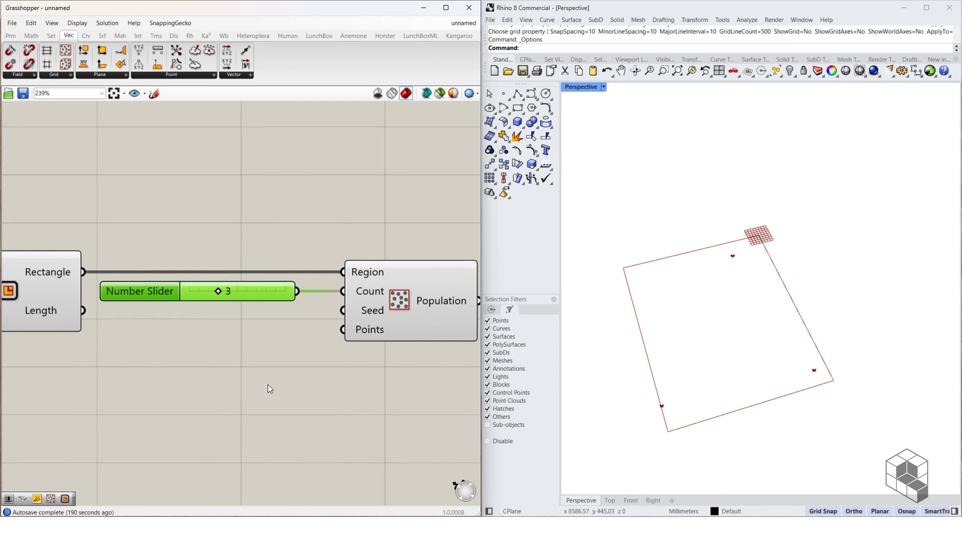
Create a number slider with value 100 below the Count slider and connect it to Populate 2D's Seed input
{"action": "double_click", "coordinate": [243, 329]}
{"action": "type", "text": "100"}
{"action": "key", "text": "Return"}
{"action": "left_click_drag", "start_coordinate": [250, 332], "coordinate": [206, 315]}
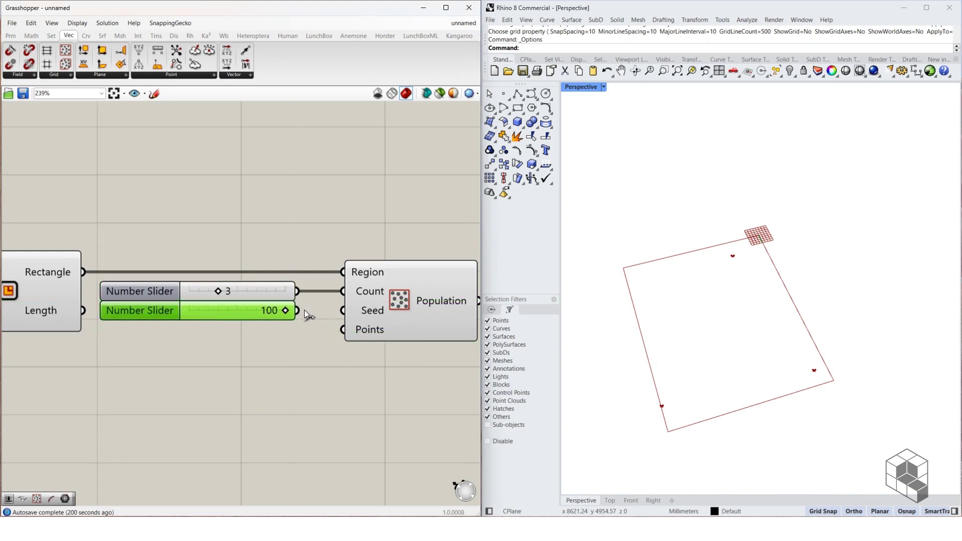
{"action": "left_click_drag", "start_coordinate": [297, 310], "coordinate": [343, 310]}
{"action": "scroll", "coordinate": [350, 331], "scroll_direction": "down", "scroll_amount": 3}
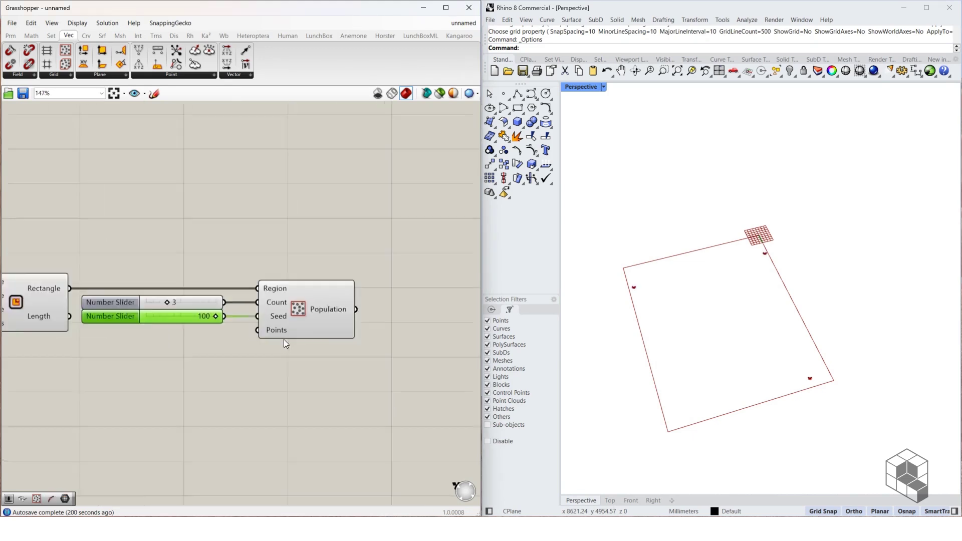
Add a Voronoi component, connect Population to Points and Rectangle to Boundary, and route the boundary wire through a relay below the sliders
{"action": "double_click", "coordinate": [389, 317]}
{"action": "type", "text": "voro"}
{"action": "key", "text": "Return"}
{"action": "left_click_drag", "start_coordinate": [305, 277], "coordinate": [216, 361]}
{"action": "left_click", "coordinate": [256, 387]}
{"action": "left_click_drag", "start_coordinate": [372, 305], "coordinate": [364, 324]}
{"action": "left_click_drag", "start_coordinate": [397, 338], "coordinate": [396, 331]}
{"action": "left_click_drag", "start_coordinate": [129, 302], "coordinate": [231, 358]}
{"action": "double_click", "coordinate": [342, 338]}
{"action": "left_click", "coordinate": [258, 344]}
Set the Seed slider of Populate 2D to 58
{"action": "right_click_drag", "start_coordinate": [456, 373], "coordinate": [344, 362]}
{"action": "scroll", "coordinate": [53, 318], "scroll_direction": "up", "scroll_amount": 3}
{"action": "left_click_drag", "start_coordinate": [234, 349], "coordinate": [196, 351]}
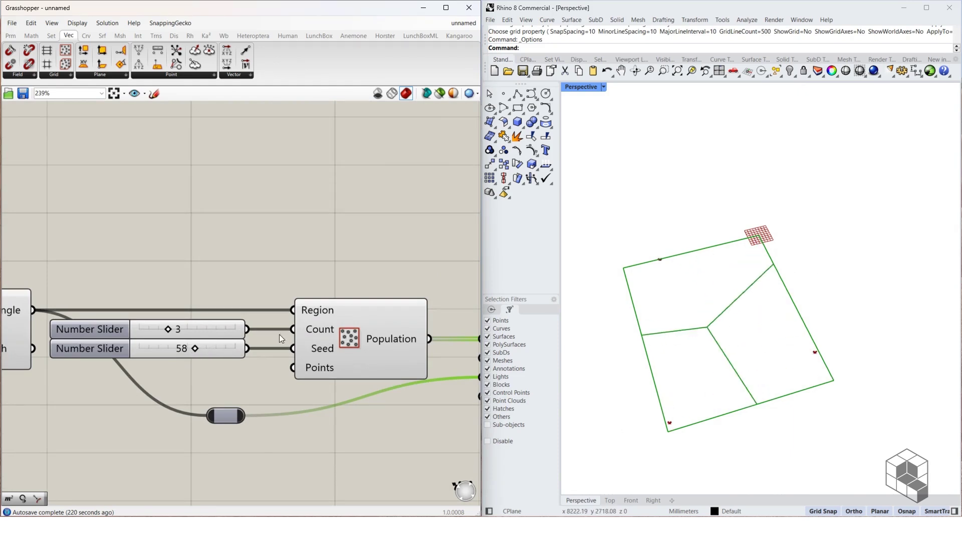
{"action": "scroll", "coordinate": [30, 320], "scroll_direction": "down", "scroll_amount": 4}
{"action": "scroll", "coordinate": [105, 325], "scroll_direction": "up", "scroll_amount": 2}
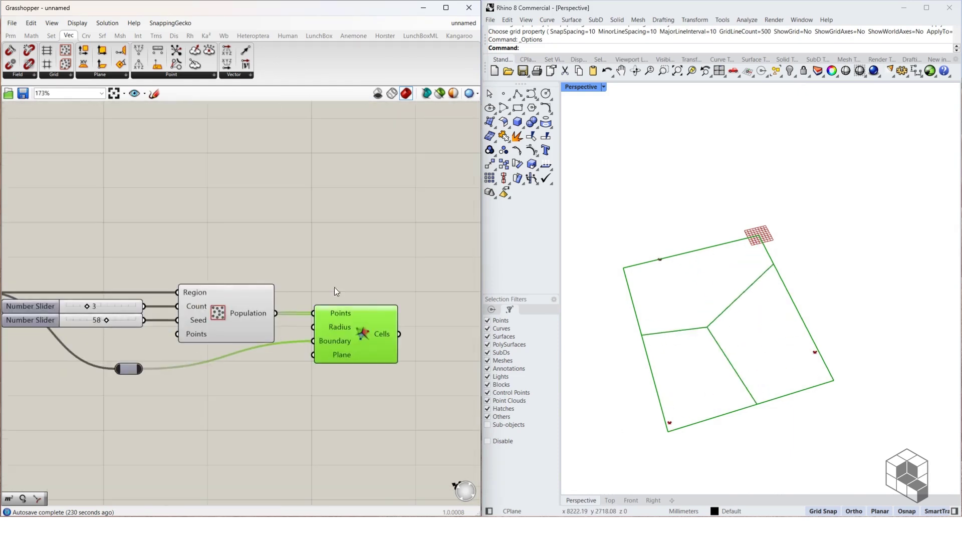
Examine how the Voronoi cells divide the base rectangle in the Rhino viewport
{"action": "left_click_drag", "start_coordinate": [364, 279], "coordinate": [81, 394]}
{"action": "key", "text": "ctrl+z"}
{"action": "left_click_drag", "start_coordinate": [246, 322], "coordinate": [300, 319]}
{"action": "right_click_drag", "start_coordinate": [309, 305], "coordinate": [111, 279]}
{"action": "left_click", "coordinate": [216, 256]}
{"action": "left_click", "coordinate": [227, 299]}
{"action": "scroll", "coordinate": [747, 305], "scroll_direction": "up", "scroll_amount": 2}
{"action": "scroll", "coordinate": [734, 326], "scroll_direction": "down", "scroll_amount": 2}
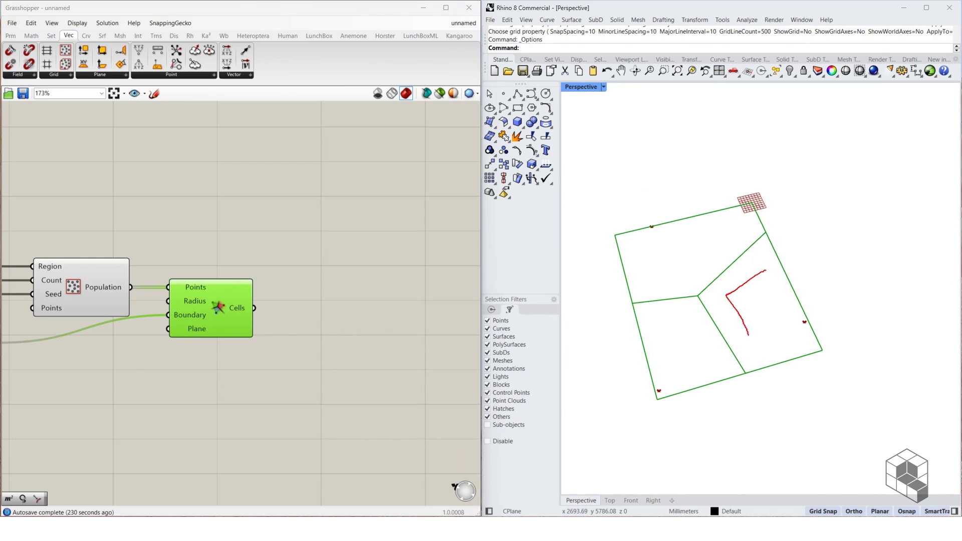
{"action": "left_click_drag", "start_coordinate": [790, 335], "coordinate": [771, 279]}
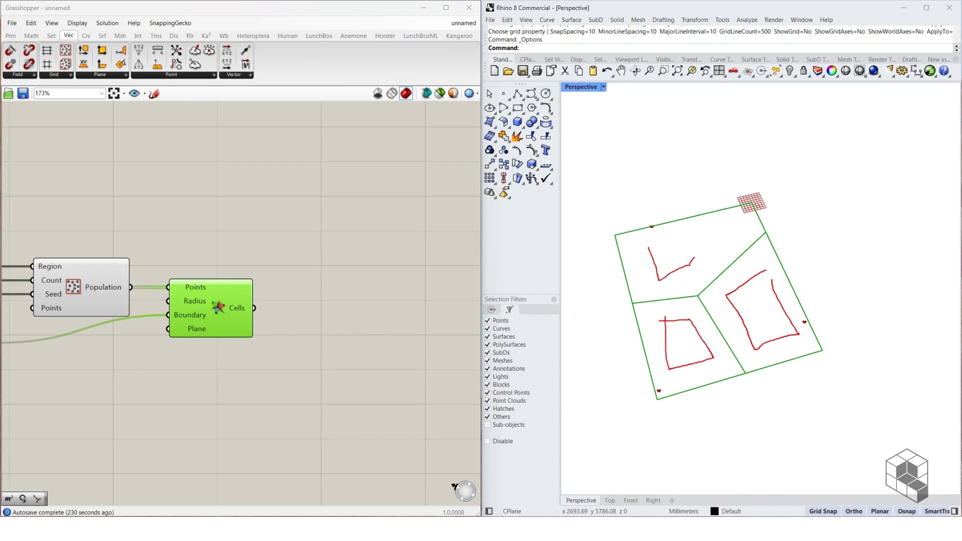
{"action": "left_click_drag", "start_coordinate": [726, 217], "coordinate": [630, 253]}
{"action": "key", "text": "Escape"}
{"action": "left_click", "coordinate": [301, 312]}
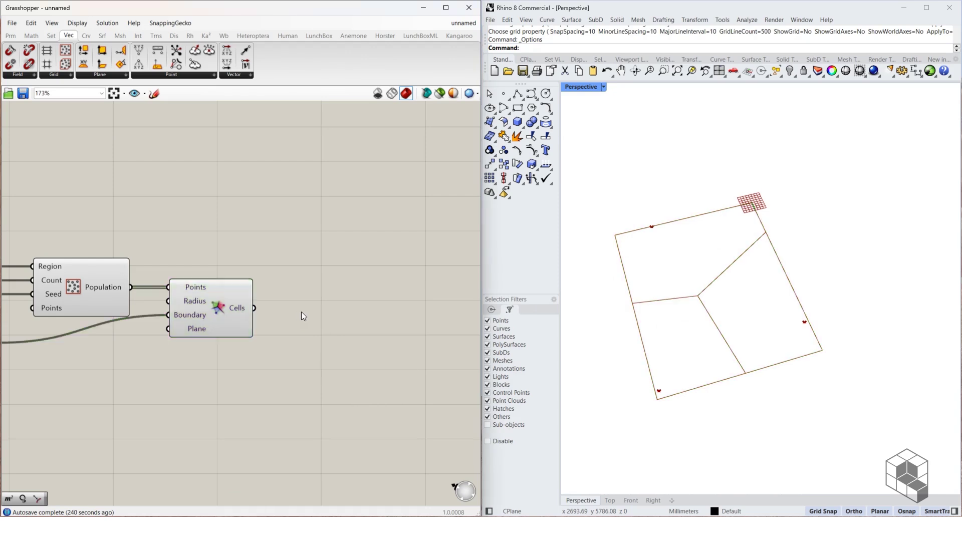
Add a Polygon Center component and connect the Voronoi Cells output to its Polyline input
{"action": "double_click", "coordinate": [347, 313]}
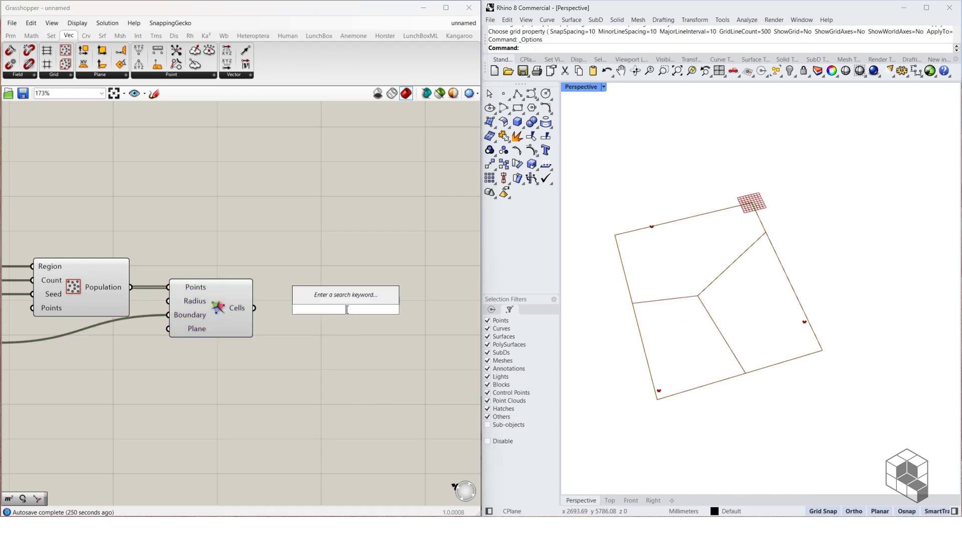
{"action": "type", "text": "polygon cen"}
{"action": "key", "text": "Return"}
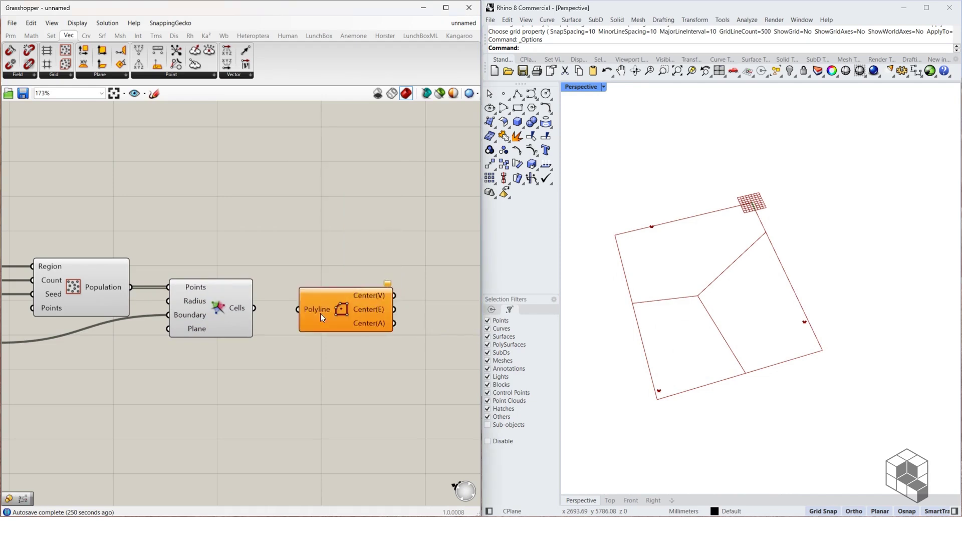
{"action": "left_click_drag", "start_coordinate": [254, 308], "coordinate": [323, 308]}
{"action": "scroll", "coordinate": [399, 310], "scroll_direction": "up", "scroll_amount": 2}
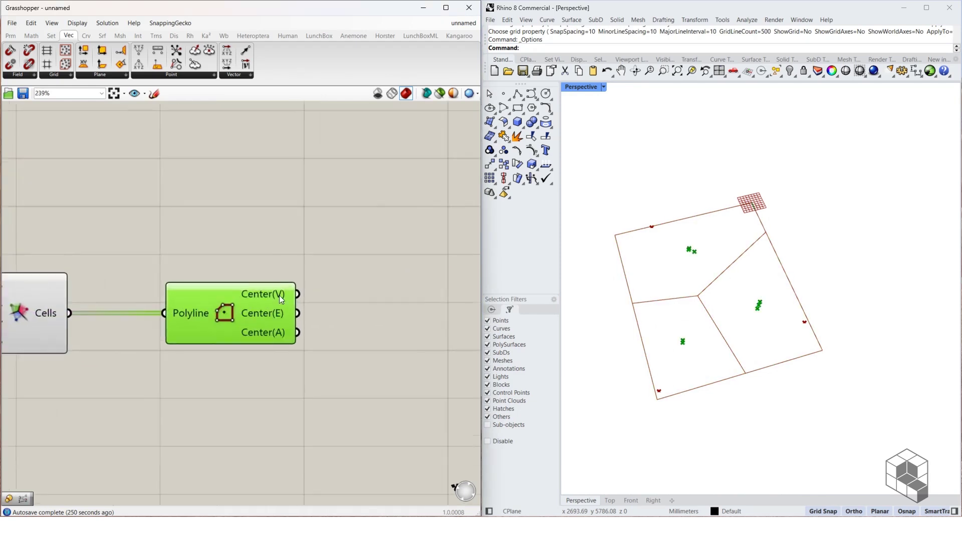
{"action": "mouse_move", "coordinate": [277, 334]}
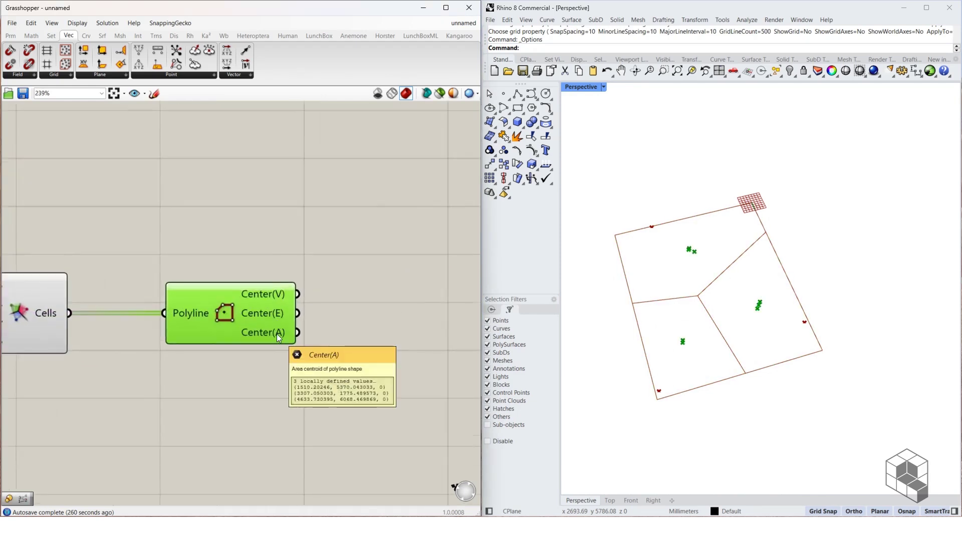
{"action": "scroll", "coordinate": [277, 334], "scroll_direction": "down", "scroll_amount": 3}
{"action": "scroll", "coordinate": [301, 279], "scroll_direction": "up", "scroll_amount": 1}
{"action": "scroll", "coordinate": [302, 278], "scroll_direction": "down", "scroll_amount": 1}
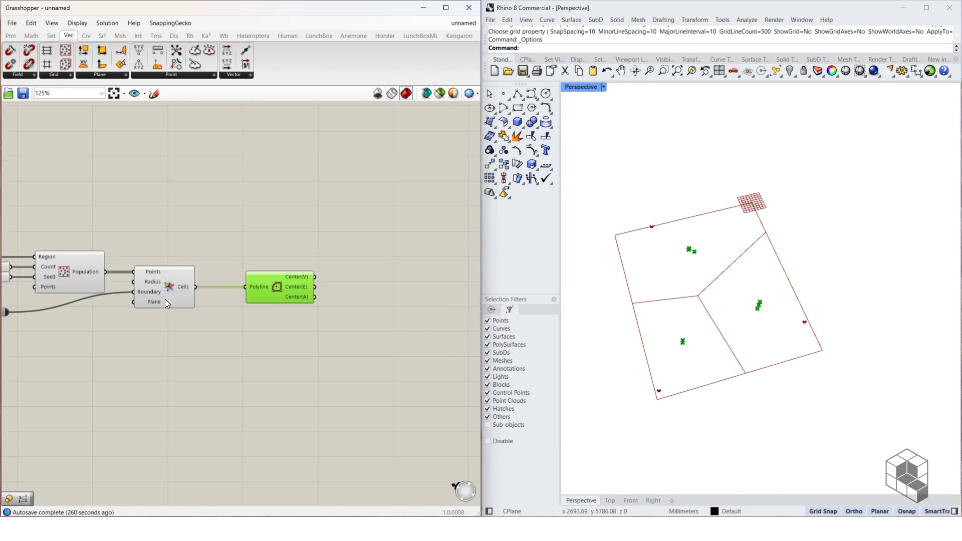
Add a Scale component above the lowered Polygon Center, connecting Voronoi Cells to Geometry and Center(V) to Center
{"action": "left_click_drag", "start_coordinate": [283, 293], "coordinate": [280, 350]}
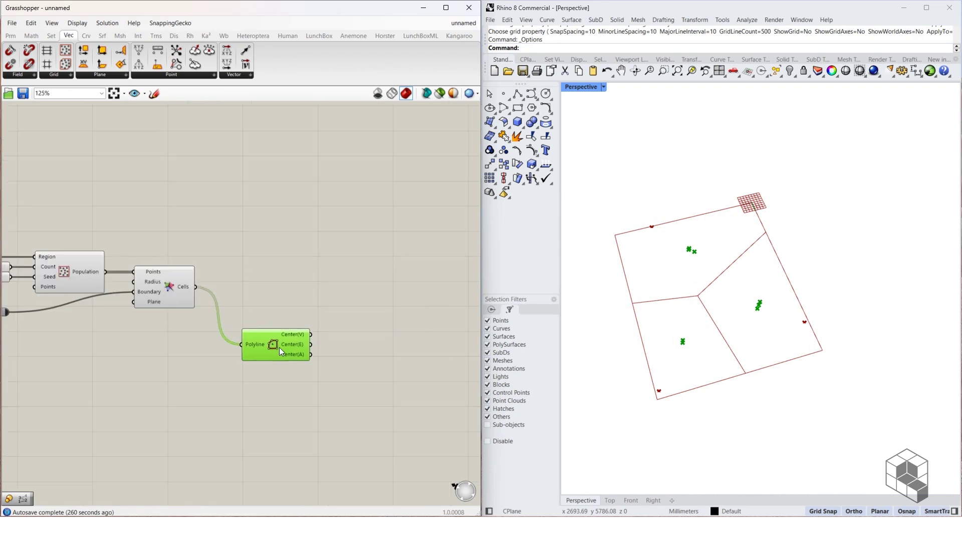
{"action": "double_click", "coordinate": [343, 317]}
{"action": "type", "text": "scale"}
{"action": "key", "text": "Return"}
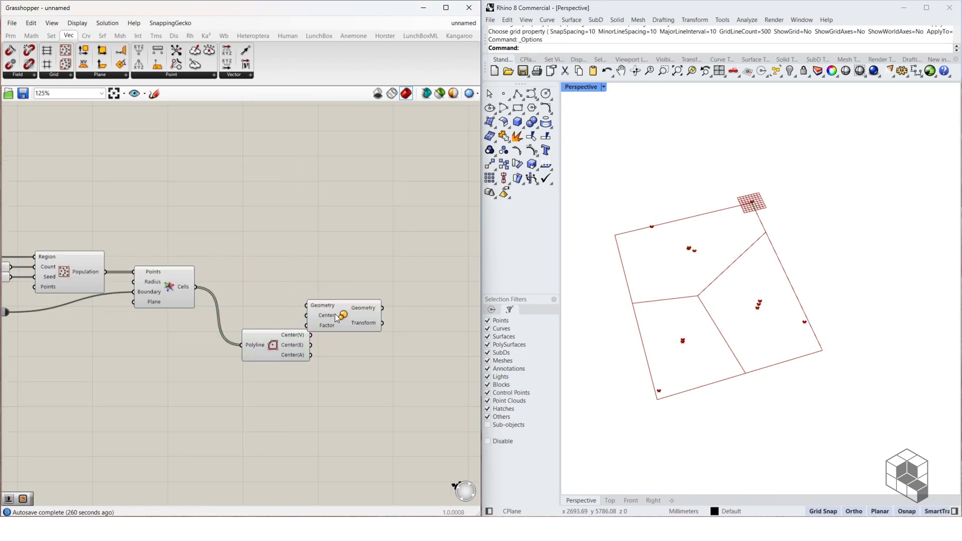
{"action": "left_click_drag", "start_coordinate": [197, 287], "coordinate": [373, 288]}
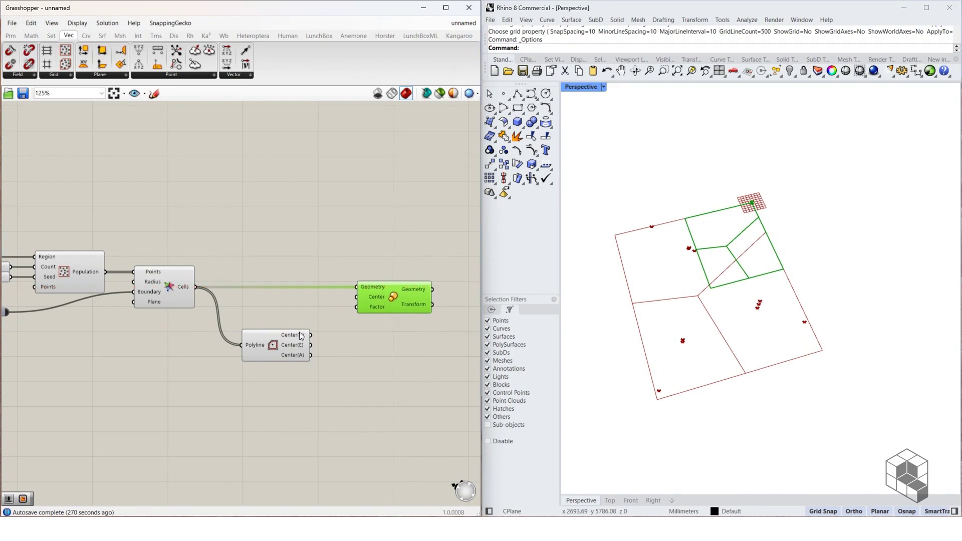
{"action": "left_click_drag", "start_coordinate": [311, 334], "coordinate": [364, 299]}
{"action": "right_click_drag", "start_coordinate": [336, 311], "coordinate": [258, 322]}
{"action": "right_click_drag", "start_coordinate": [360, 318], "coordinate": [289, 329]}
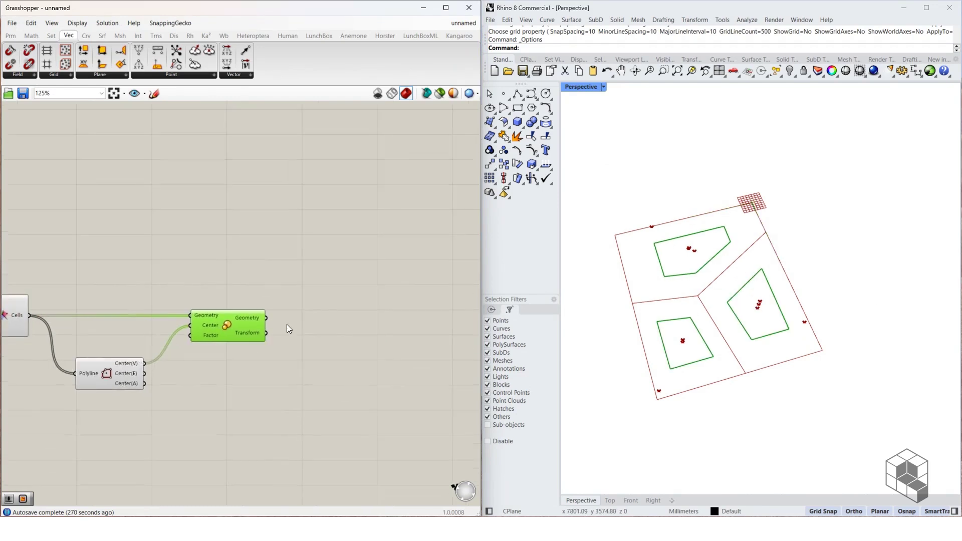
Add a Merge component, connect Voronoi Cells to D1 and scaled Geometry to D2, and arrange the upstream components below the wire
{"action": "double_click", "coordinate": [328, 316]}
{"action": "type", "text": "merge"}
{"action": "key", "text": "Return"}
{"action": "left_click_drag", "start_coordinate": [236, 300], "coordinate": [103, 383]}
{"action": "left_click_drag", "start_coordinate": [232, 332], "coordinate": [215, 360]}
{"action": "left_click", "coordinate": [90, 308]}
{"action": "left_click_drag", "start_coordinate": [30, 315], "coordinate": [298, 307]}
{"action": "left_click_drag", "start_coordinate": [320, 311], "coordinate": [318, 318]}
{"action": "left_click_drag", "start_coordinate": [249, 345], "coordinate": [307, 333]}
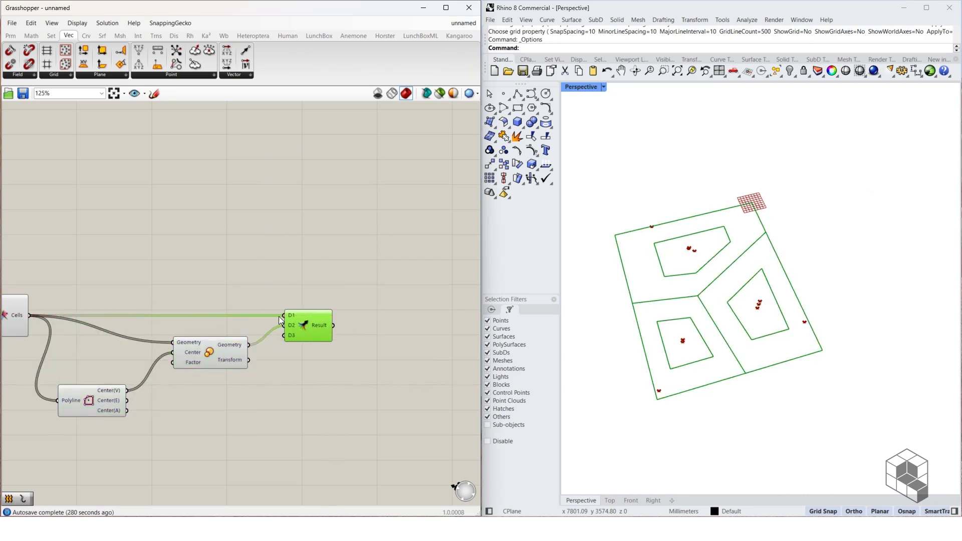
Graft the D1 and D2 inputs of the Merge component
{"action": "scroll", "coordinate": [279, 316], "scroll_direction": "up", "scroll_amount": 6}
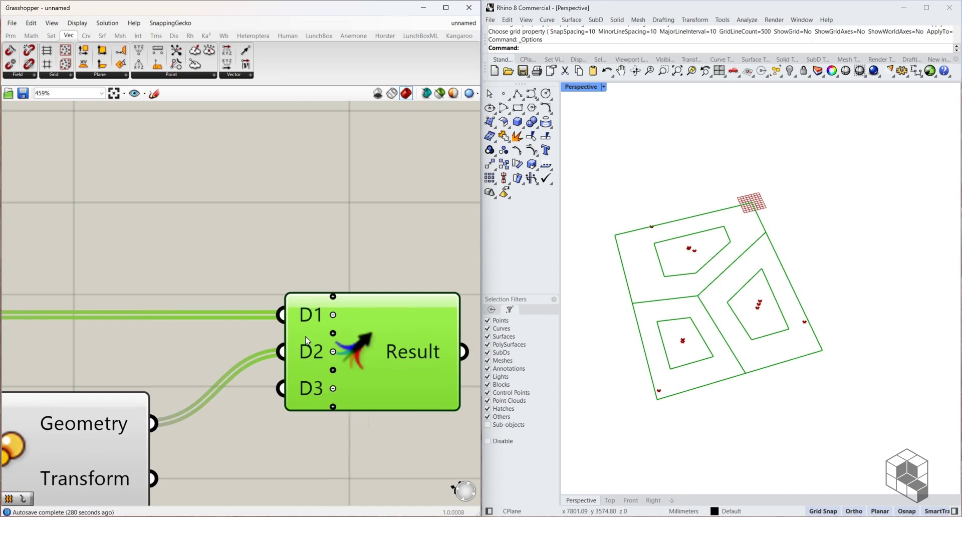
{"action": "right_click", "coordinate": [302, 317]}
{"action": "left_click", "coordinate": [331, 400]}
{"action": "right_click", "coordinate": [298, 357]}
{"action": "left_click", "coordinate": [332, 419]}
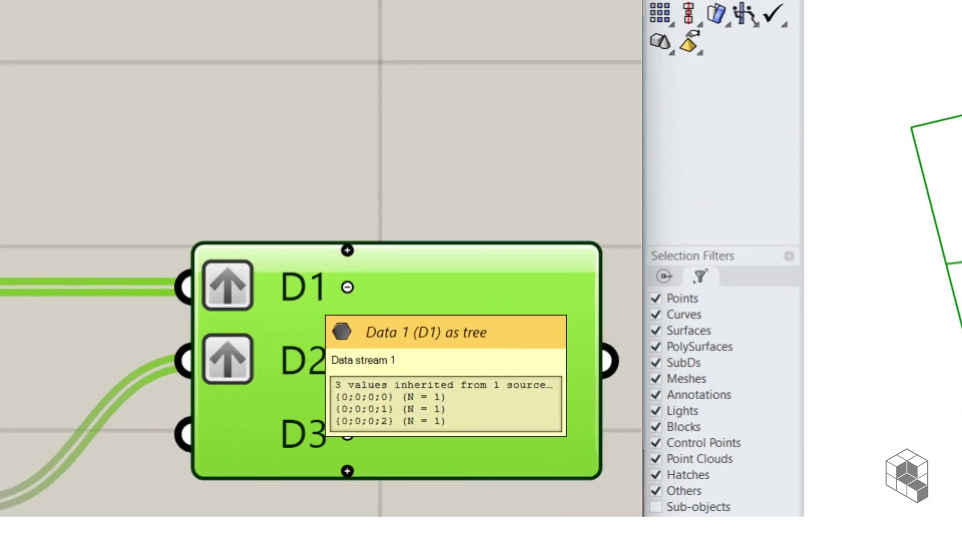
Compare the data structure at the grafted Merge inputs with the Voronoi cells and their scaled copies in the Rhino viewport
{"action": "left_click_drag", "start_coordinate": [360, 374], "coordinate": [387, 373]}
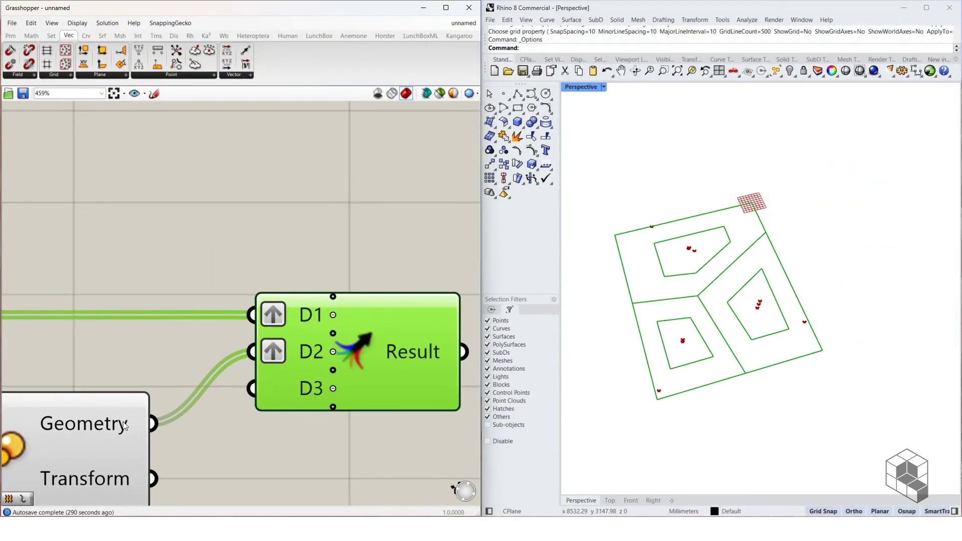
{"action": "mouse_move", "coordinate": [124, 426]}
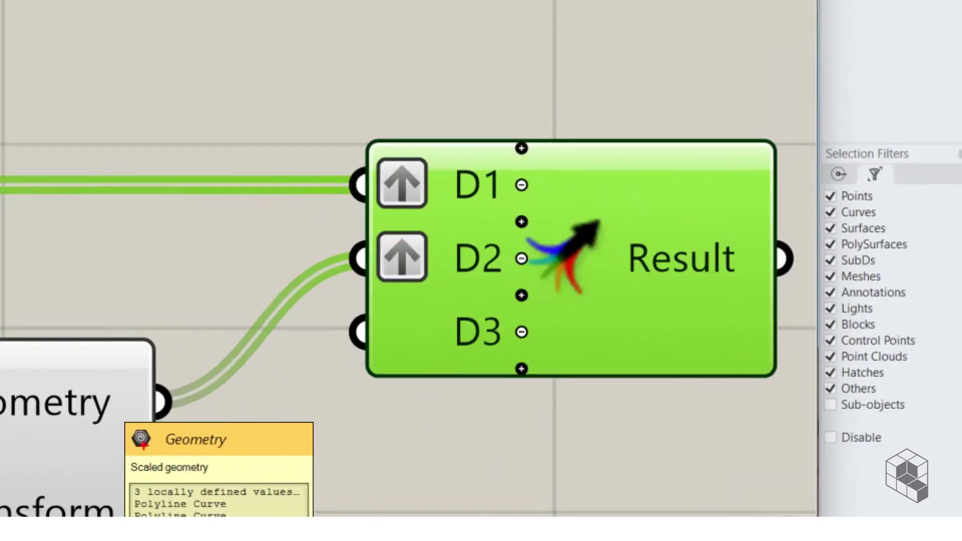
{"action": "left_click_drag", "start_coordinate": [137, 479], "coordinate": [187, 479]}
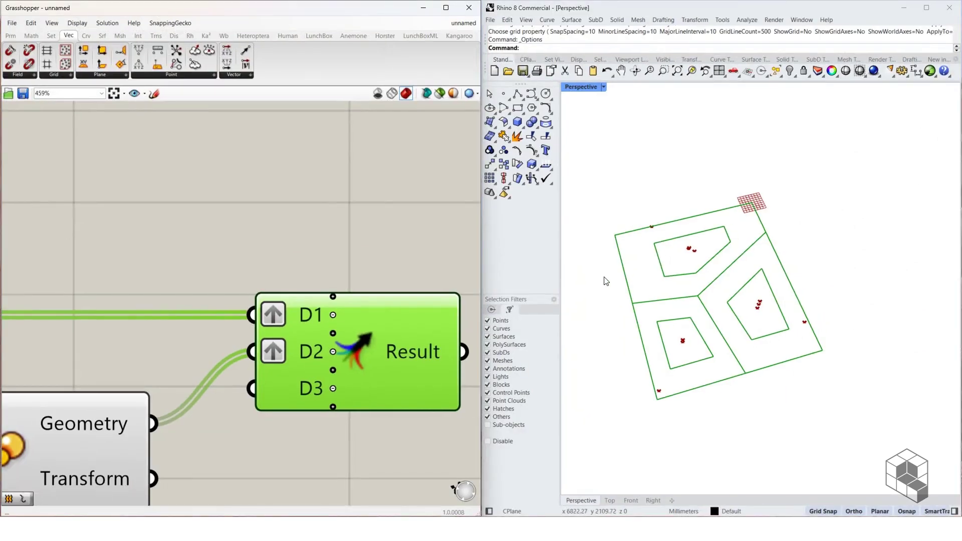
{"action": "right_click_drag", "start_coordinate": [699, 225], "coordinate": [493, 220]}
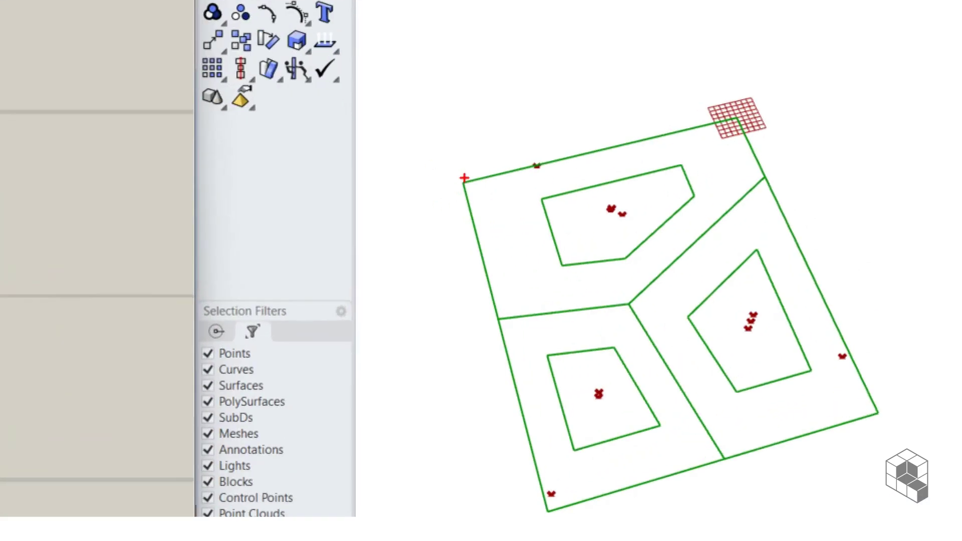
{"action": "mouse_move", "coordinate": [464, 178]}
{"action": "left_mouse_down"}
{"action": "mouse_move", "coordinate": [621, 320]}
{"action": "mouse_move", "coordinate": [776, 174]}
{"action": "mouse_move", "coordinate": [435, 188]}
{"action": "left_mouse_up"}
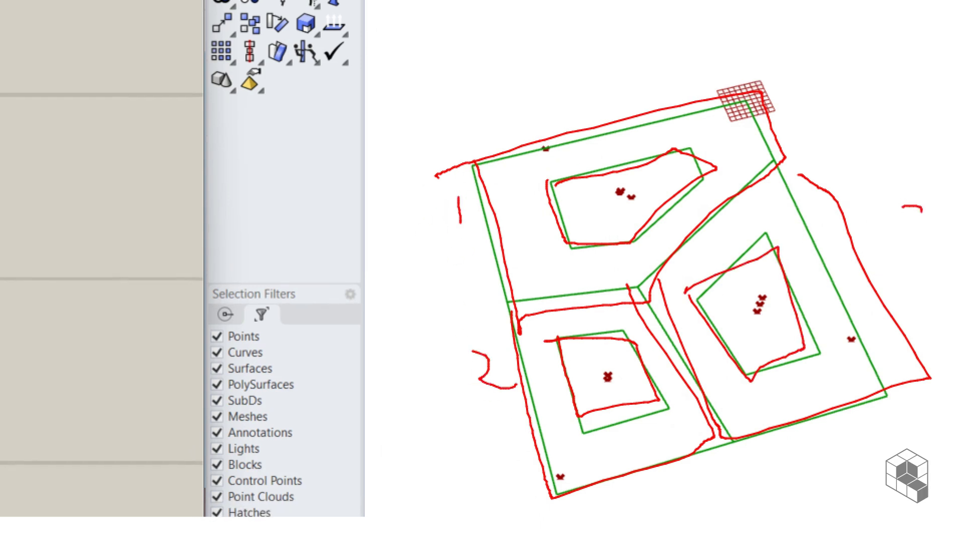
{"action": "mouse_move", "coordinate": [872, 230]}
{"action": "left_mouse_down"}
{"action": "mouse_move", "coordinate": [893, 254]}
{"action": "mouse_move", "coordinate": [867, 268]}
{"action": "left_mouse_up"}
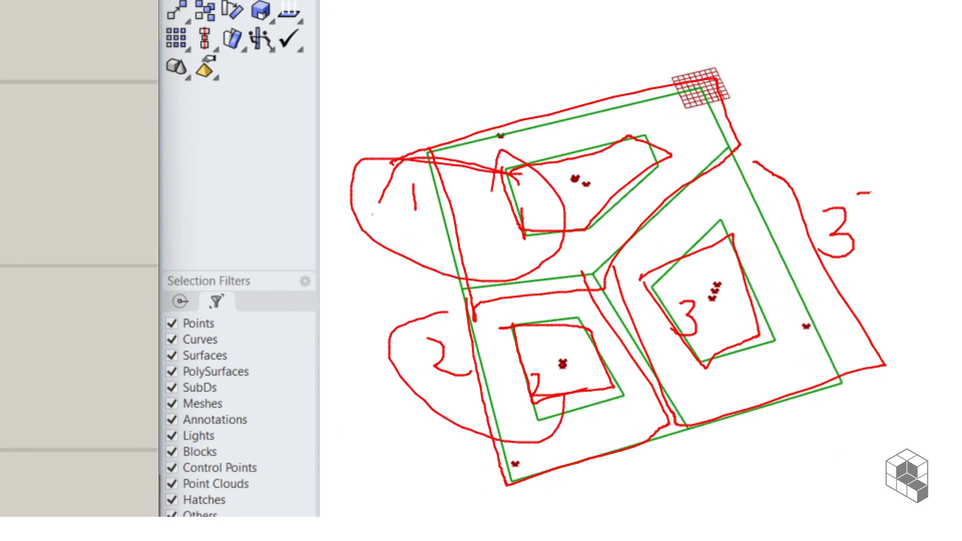
{"action": "mouse_move", "coordinate": [857, 193]}
{"action": "left_mouse_down"}
{"action": "mouse_move", "coordinate": [657, 378]}
{"action": "mouse_move", "coordinate": [811, 228]}
{"action": "left_mouse_up"}
{"action": "key", "text": "Escape"}
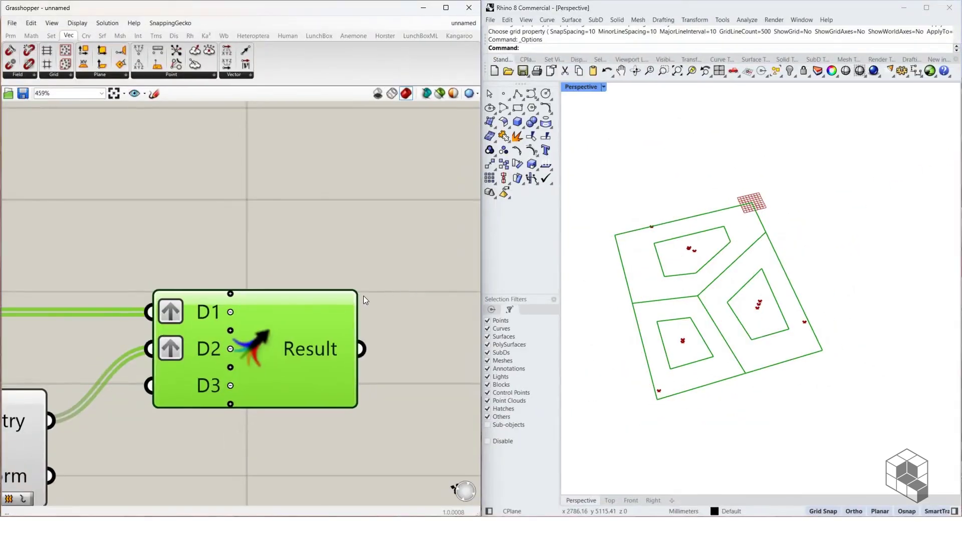
{"action": "right_click_drag", "start_coordinate": [319, 344], "coordinate": [229, 331]}
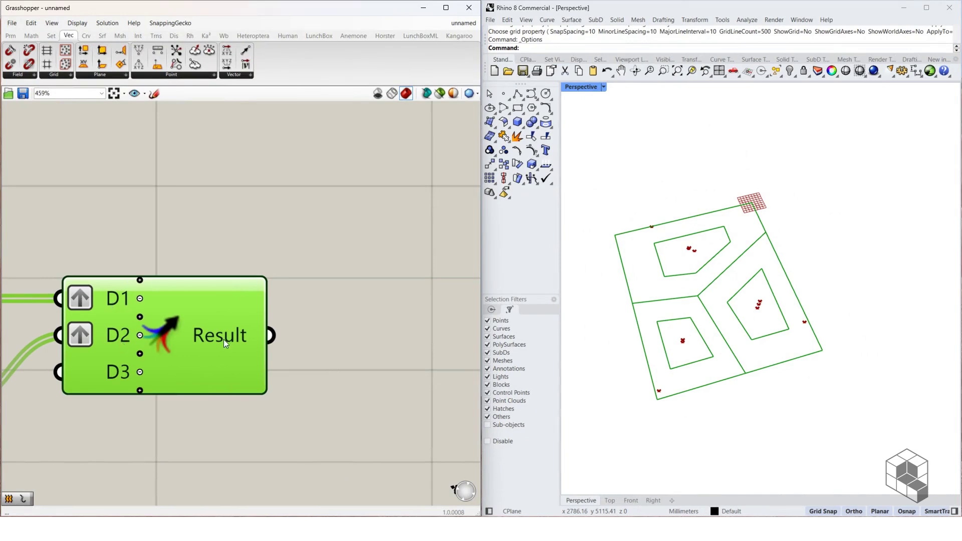
Add a Loft component after the Merge component and connect the merged Result to its Curves input
{"action": "mouse_move", "coordinate": [225, 339]}
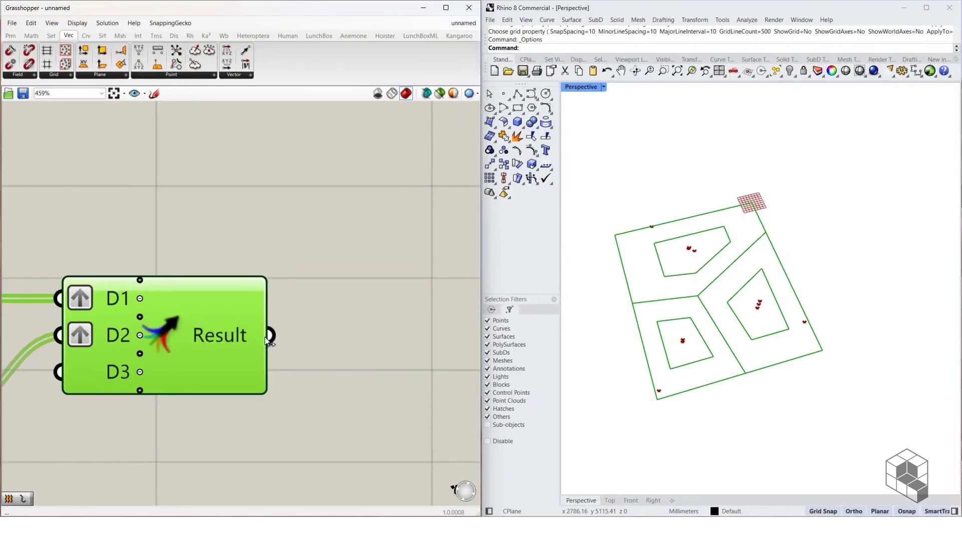
{"action": "scroll", "coordinate": [271, 330], "scroll_direction": "down", "scroll_amount": 4}
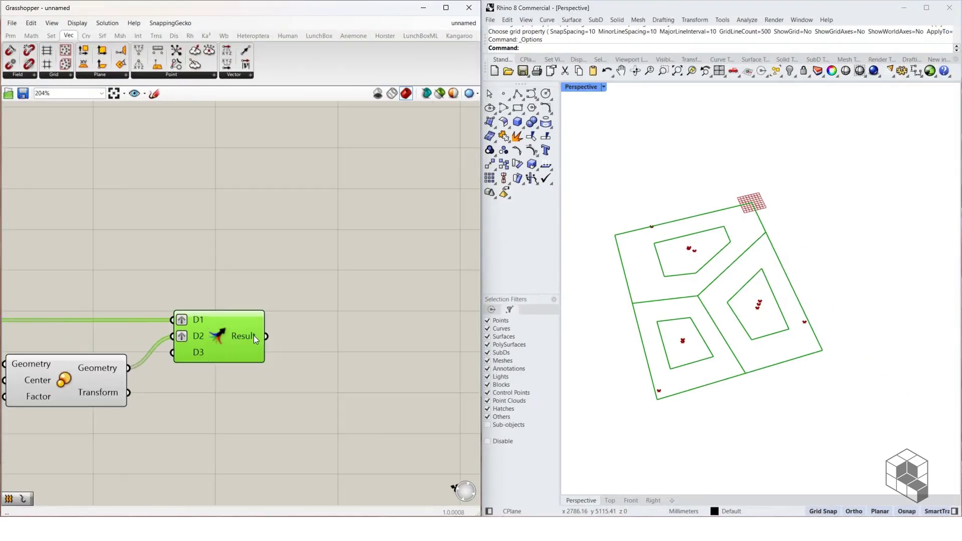
{"action": "double_click", "coordinate": [321, 327]}
{"action": "left_click_drag", "start_coordinate": [217, 328], "coordinate": [197, 329]}
{"action": "double_click", "coordinate": [293, 344]}
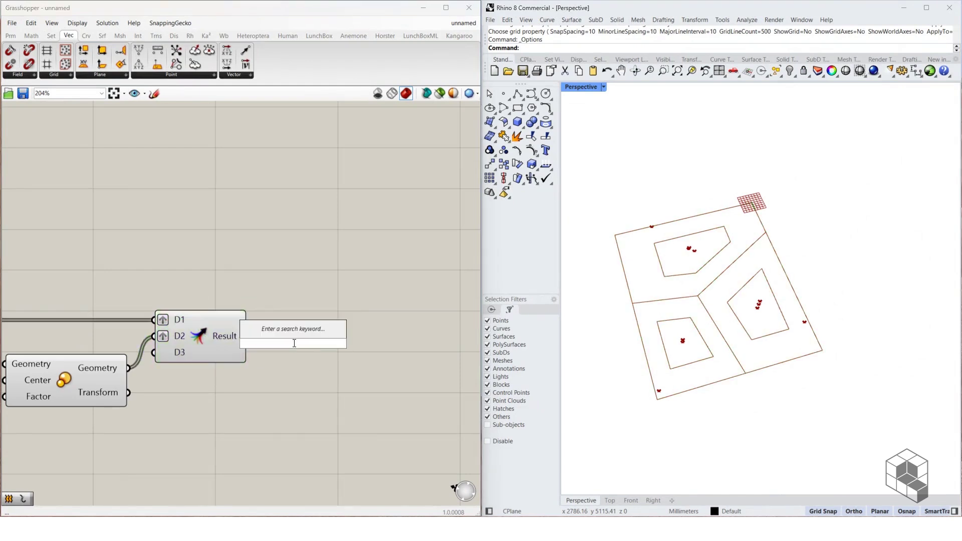
{"action": "type", "text": "loft"}
{"action": "key", "text": "Return"}
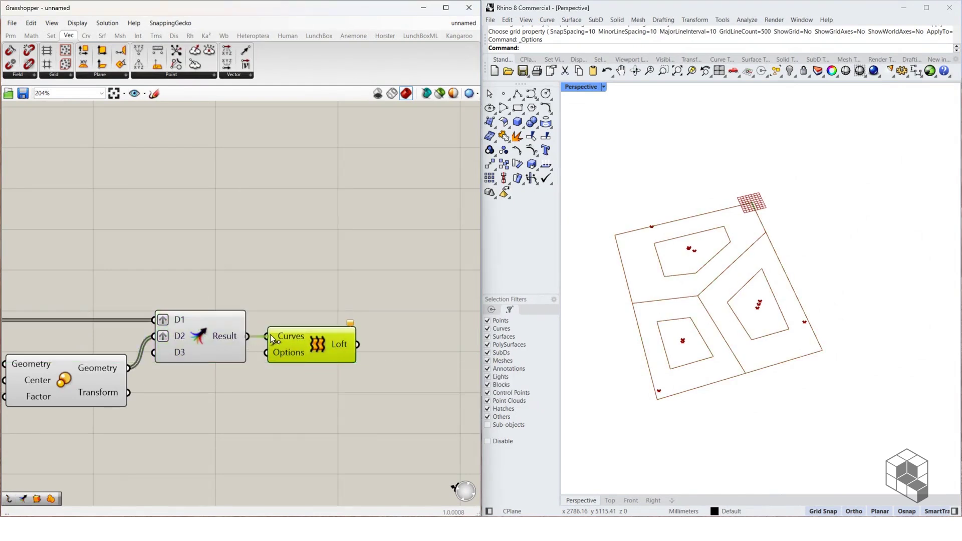
{"action": "scroll", "coordinate": [714, 270], "scroll_direction": "up", "scroll_amount": 3}
{"action": "right_click_drag", "start_coordinate": [341, 293], "coordinate": [155, 254]}
{"action": "scroll", "coordinate": [155, 254], "scroll_direction": "down", "scroll_amount": 3}
{"action": "scroll", "coordinate": [720, 280], "scroll_direction": "down", "scroll_amount": 5}
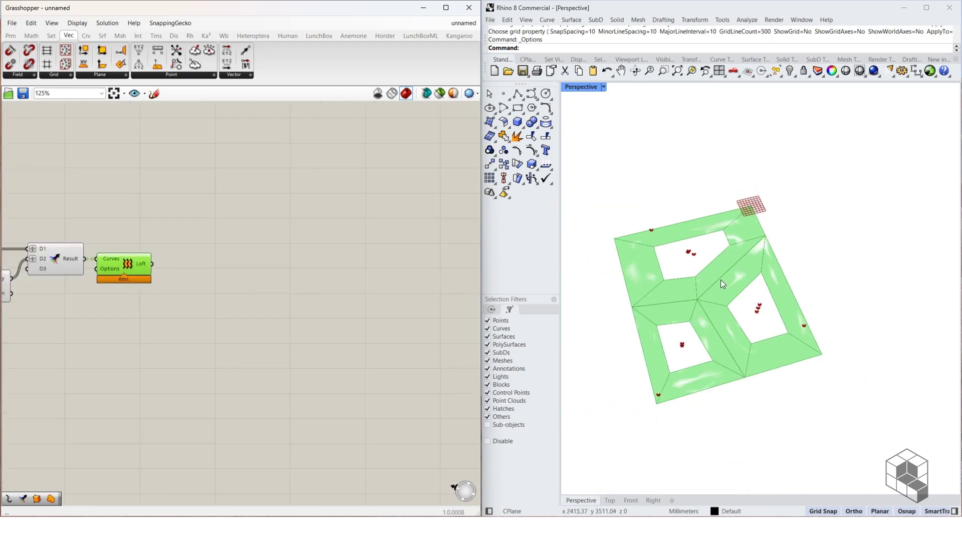
Examine the lofted frames in the Rhino viewport, tracing individual faces around the cell openings and their shared edges
{"action": "right_click_drag", "start_coordinate": [719, 282], "coordinate": [707, 328]}
{"action": "mouse_move", "coordinate": [624, 243]}
{"action": "left_mouse_down"}
{"action": "mouse_move", "coordinate": [655, 275]}
{"action": "mouse_move", "coordinate": [691, 261]}
{"action": "mouse_move", "coordinate": [639, 248]}
{"action": "left_mouse_up"}
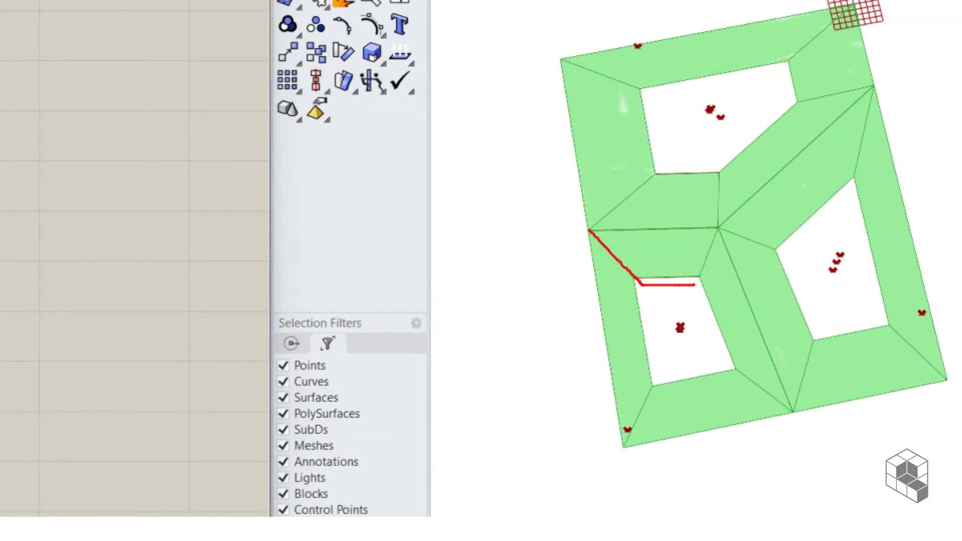
{"action": "mouse_move", "coordinate": [643, 285]}
{"action": "left_mouse_down"}
{"action": "mouse_move", "coordinate": [651, 381]}
{"action": "mouse_move", "coordinate": [763, 391]}
{"action": "left_mouse_up"}
{"action": "left_click_drag", "start_coordinate": [695, 283], "coordinate": [729, 365]}
{"action": "left_click_drag", "start_coordinate": [719, 228], "coordinate": [787, 406]}
{"action": "mouse_move", "coordinate": [719, 257]}
{"action": "left_mouse_down"}
{"action": "mouse_move", "coordinate": [763, 384]}
{"action": "mouse_move", "coordinate": [746, 367]}
{"action": "left_mouse_up"}
{"action": "mouse_move", "coordinate": [709, 276]}
{"action": "left_mouse_down"}
{"action": "mouse_move", "coordinate": [746, 373]}
{"action": "mouse_move", "coordinate": [732, 350]}
{"action": "left_mouse_up"}
{"action": "left_click_drag", "start_coordinate": [697, 295], "coordinate": [734, 269]}
{"action": "left_click_drag", "start_coordinate": [696, 310], "coordinate": [737, 289]}
{"action": "key", "text": "Escape"}
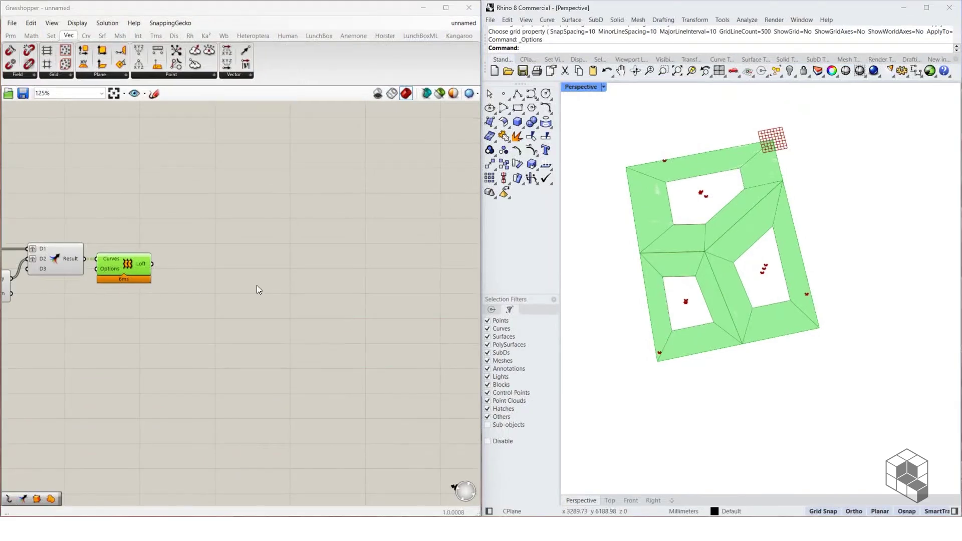
Add a Deconstruct Brep component and connect the Loft output to its Brep input
{"action": "scroll", "coordinate": [151, 260], "scroll_direction": "up", "scroll_amount": 3}
{"action": "double_click", "coordinate": [237, 265]}
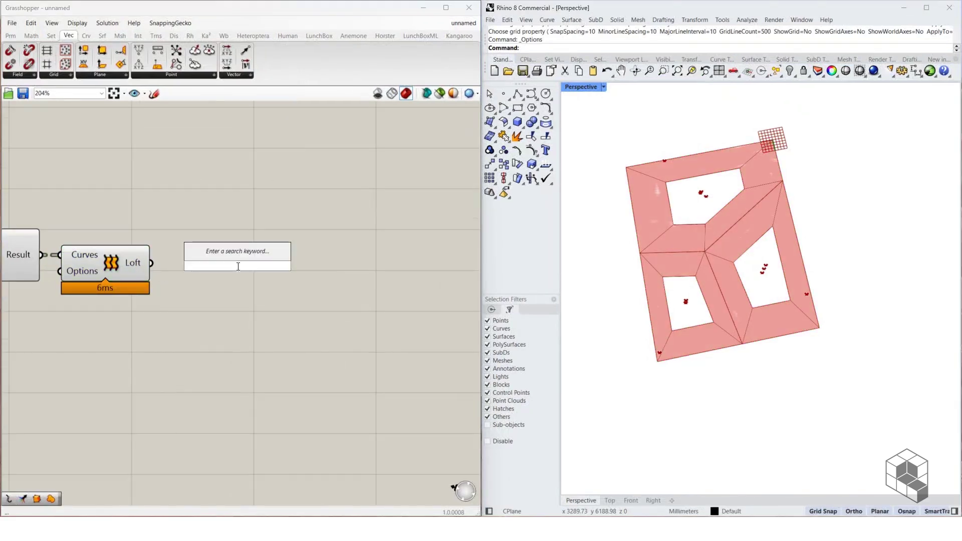
{"action": "type", "text": "deconstruct breo"}
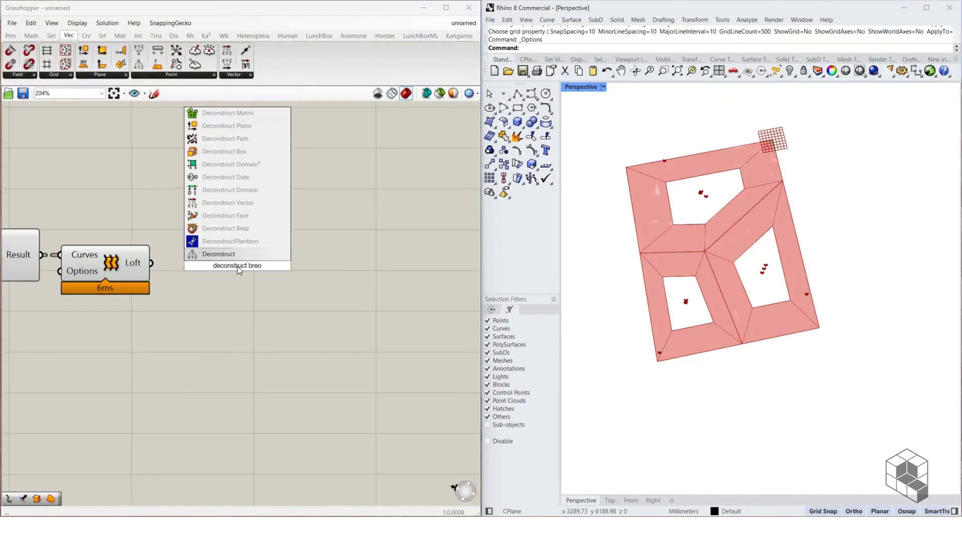
{"action": "left_click", "coordinate": [226, 228]}
{"action": "left_click_drag", "start_coordinate": [151, 263], "coordinate": [183, 263]}
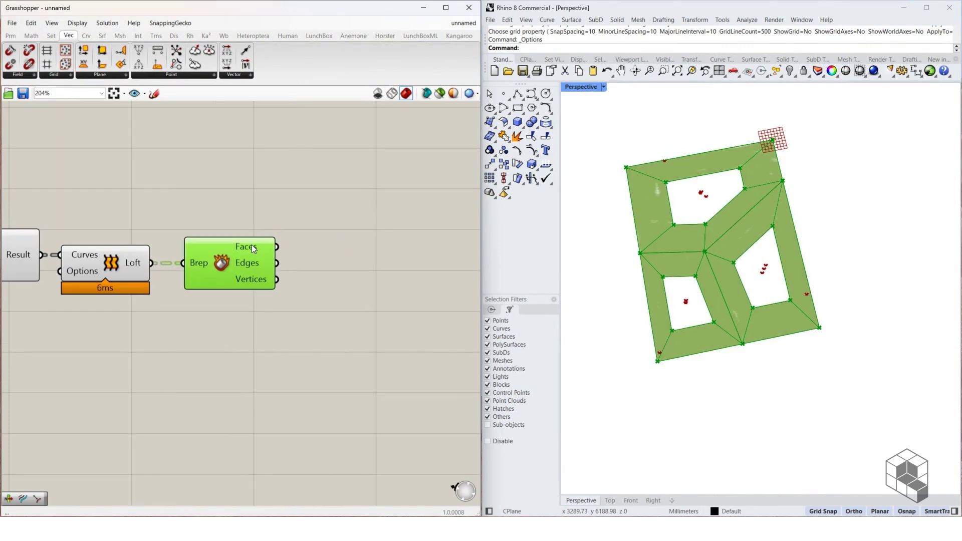
{"action": "mouse_move", "coordinate": [252, 244]}
Add a Divide Domain² component below Deconstruct Brep and connect Faces to its Domain input
{"action": "right_click_drag", "start_coordinate": [300, 287], "coordinate": [242, 299]}
{"action": "double_click", "coordinate": [283, 332]}
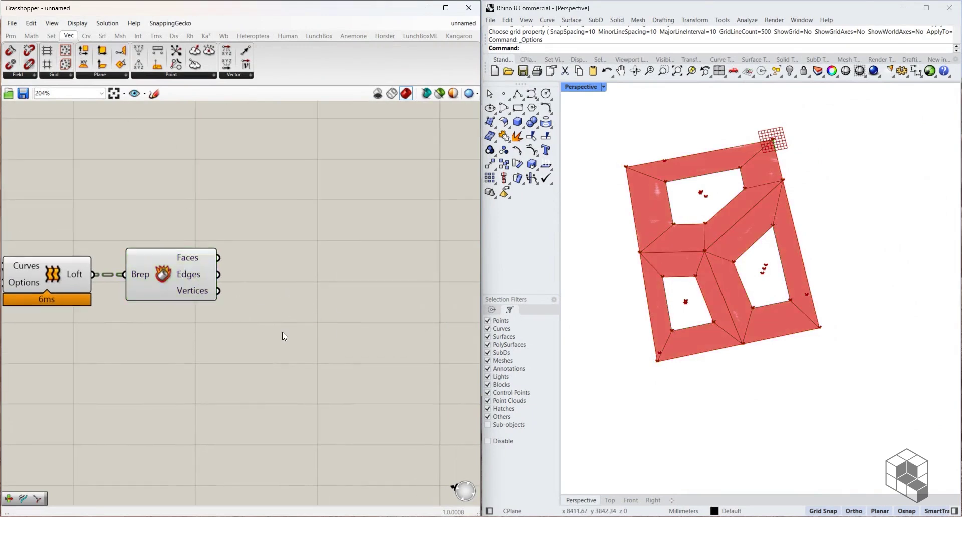
{"action": "type", "text": "divi"}
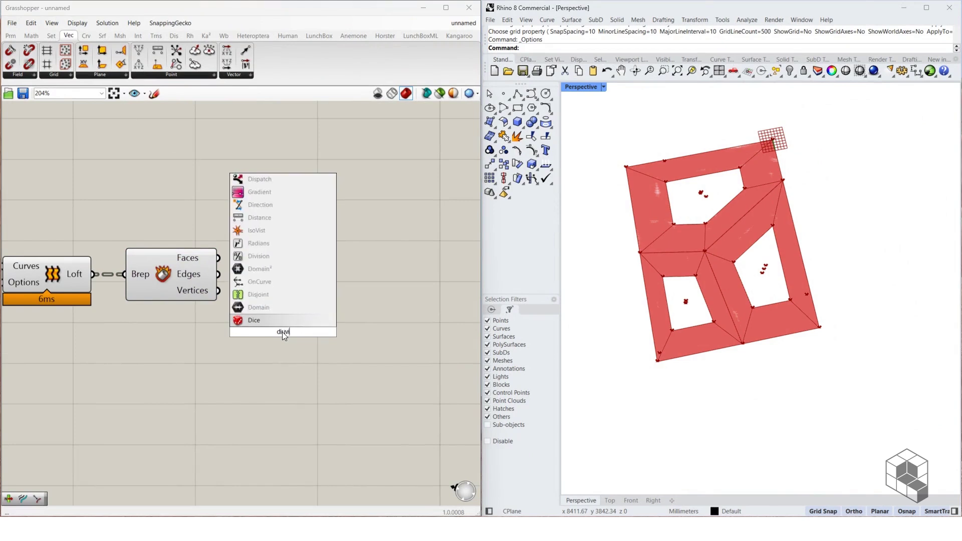
{"action": "type", "text": "de"}
{"action": "left_click", "coordinate": [284, 311]}
{"action": "left_click_drag", "start_coordinate": [282, 336], "coordinate": [317, 350]}
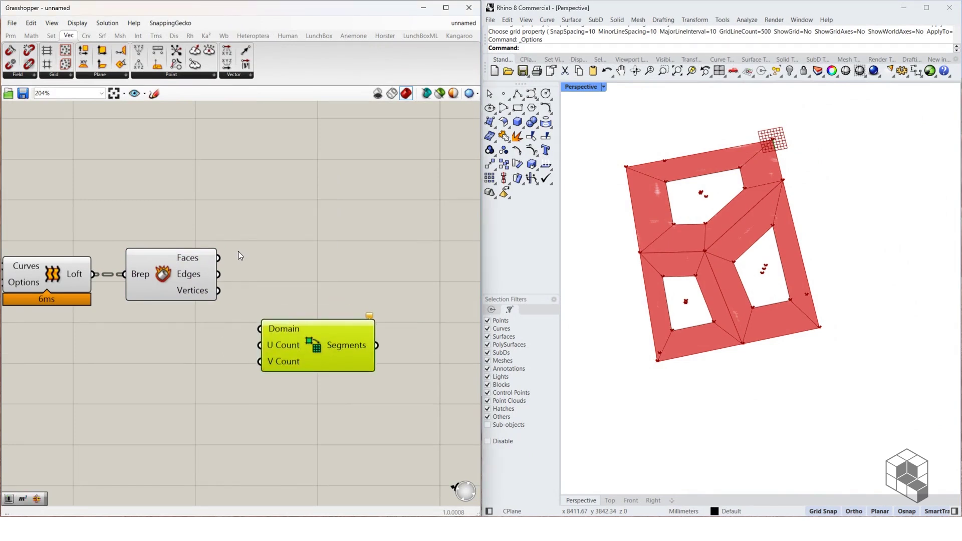
{"action": "left_click_drag", "start_coordinate": [219, 258], "coordinate": [300, 320]}
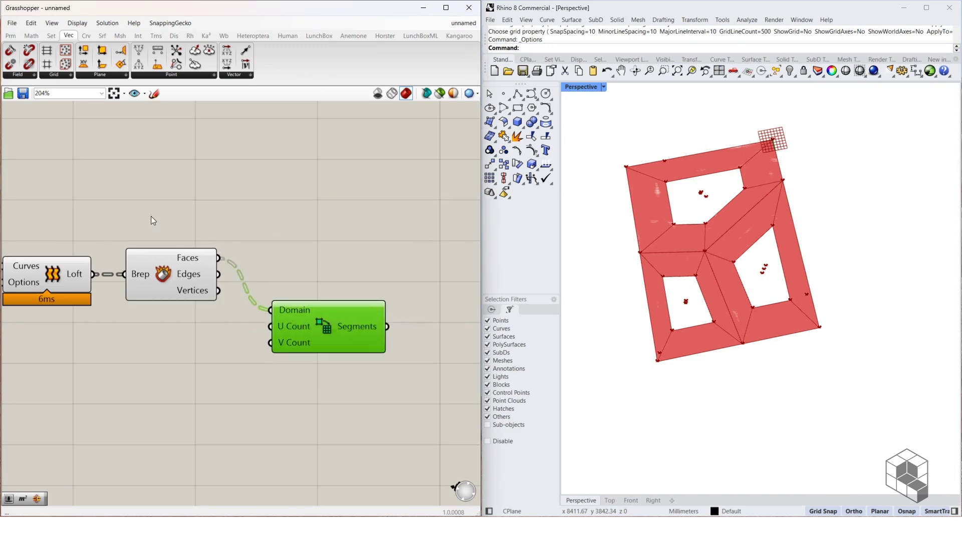
Add number sliders set to 16 and 10 and connect them to U Count and V Count of Divide Domain²
{"action": "double_click", "coordinate": [159, 339]}
{"action": "type", "text": "16"}
{"action": "key", "text": "Return"}
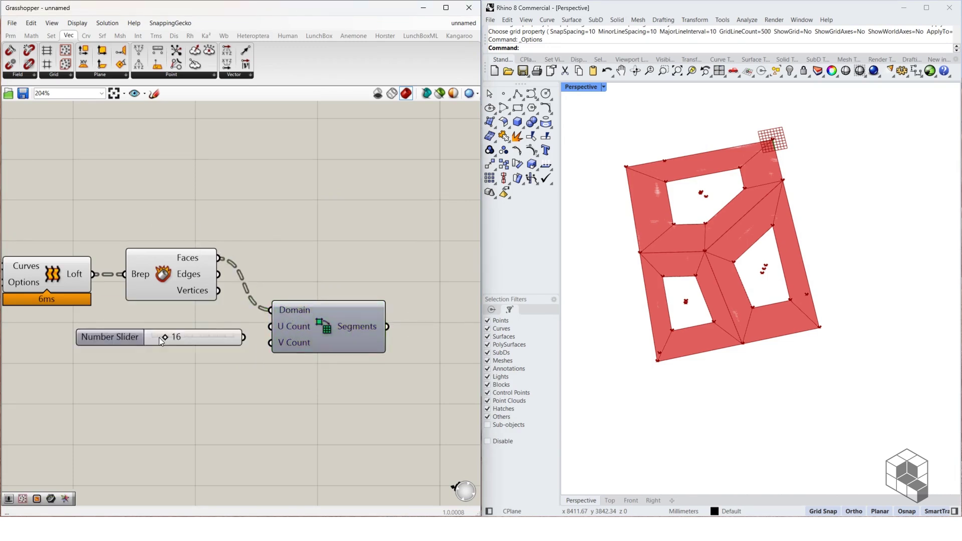
{"action": "double_click", "coordinate": [160, 361]}
{"action": "type", "text": "10"}
{"action": "key", "text": "Return"}
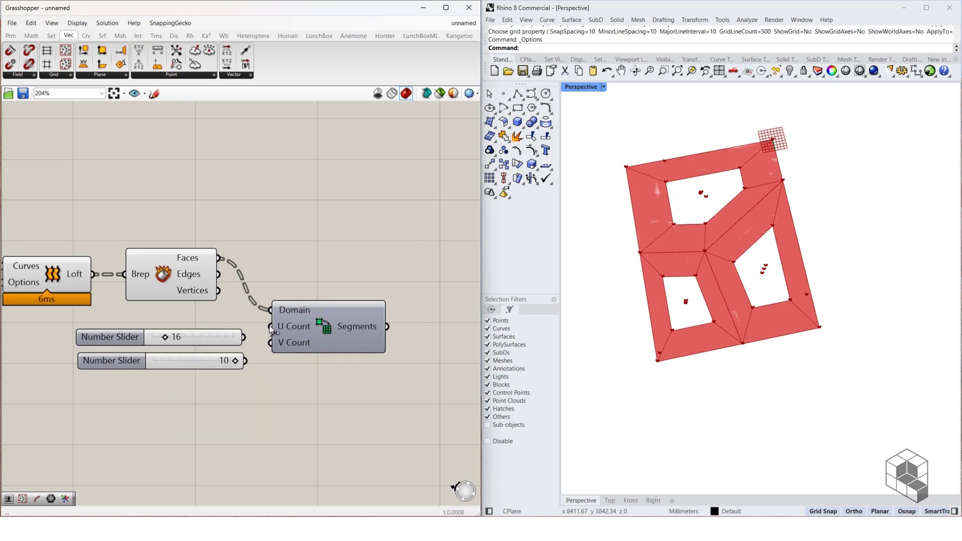
{"action": "scroll", "coordinate": [237, 345], "scroll_direction": "up", "scroll_amount": 2}
{"action": "left_click_drag", "start_coordinate": [236, 342], "coordinate": [237, 374]}
{"action": "left_click", "coordinate": [345, 337]}
{"action": "right_click_drag", "start_coordinate": [332, 322], "coordinate": [258, 338]}
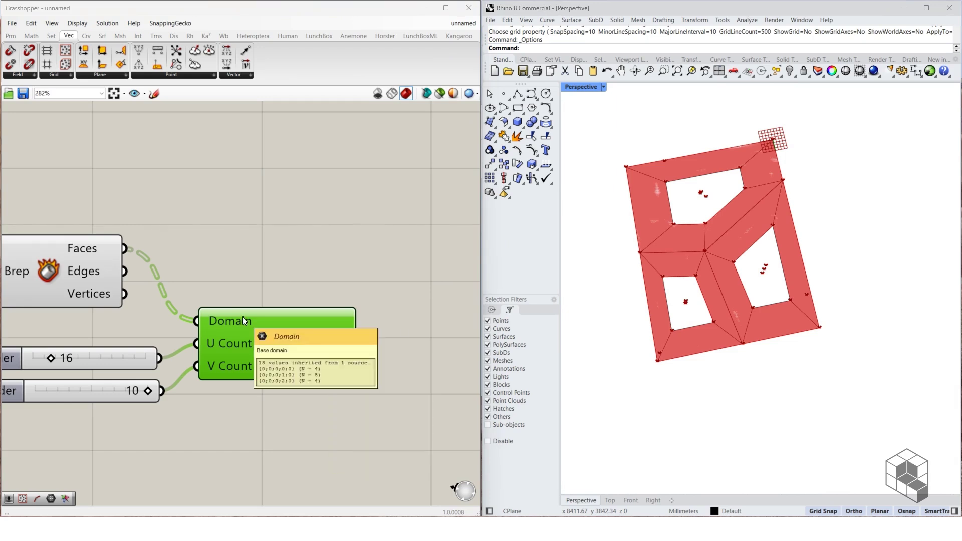
Add an Isotrim component to the right of Divide Domain² and connect the deconstructed Faces to its Surface input
{"action": "scroll", "coordinate": [723, 225], "scroll_direction": "up", "scroll_amount": 3}
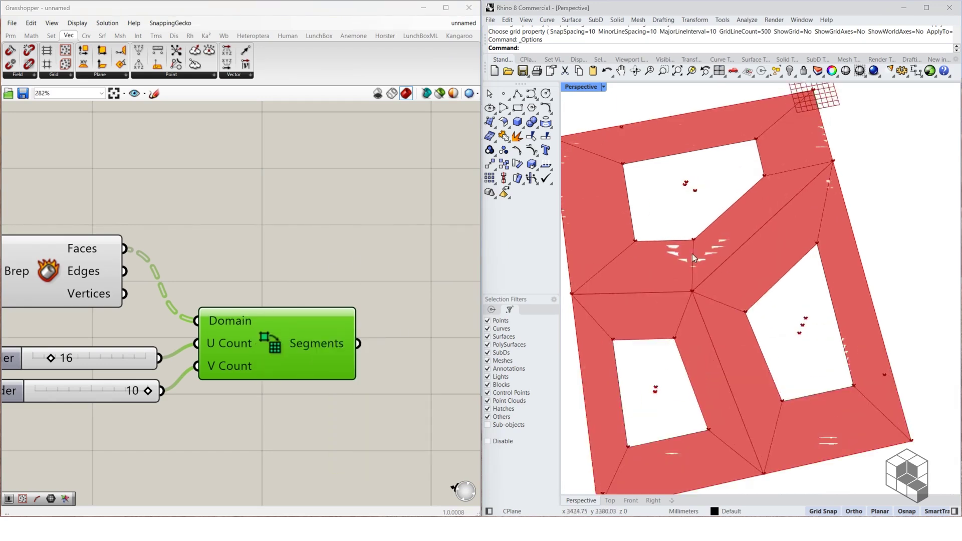
{"action": "double_click", "coordinate": [351, 270]}
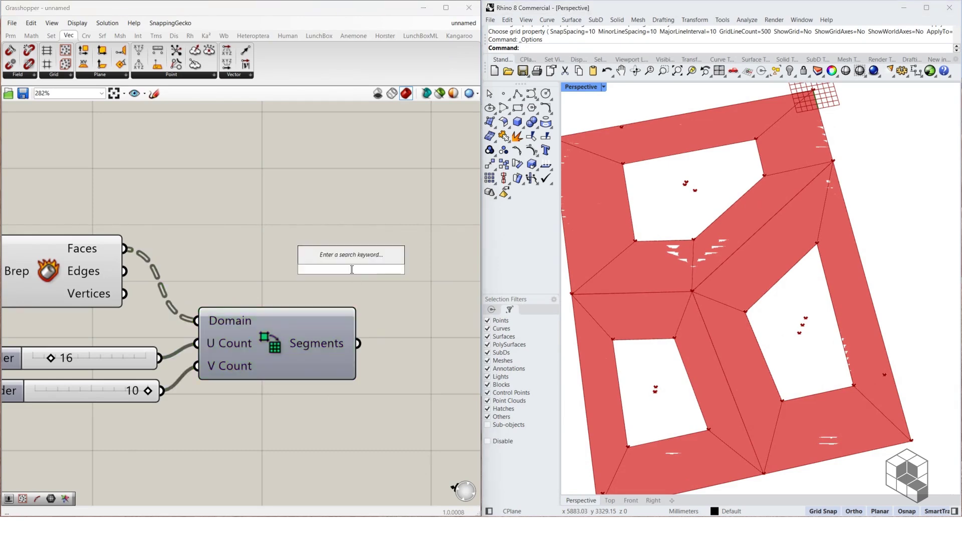
{"action": "type", "text": "isotrim"}
{"action": "key", "text": "Return"}
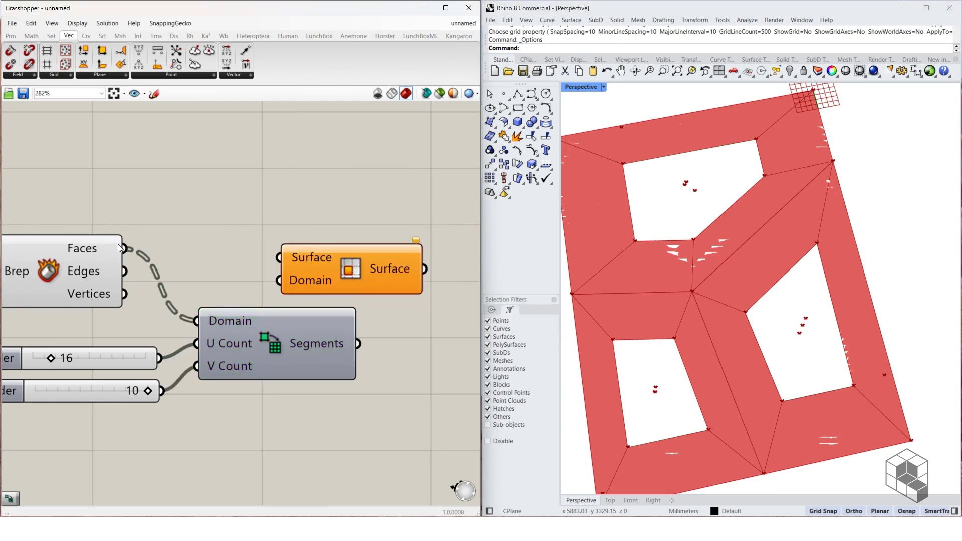
{"action": "left_click_drag", "start_coordinate": [125, 249], "coordinate": [399, 243]}
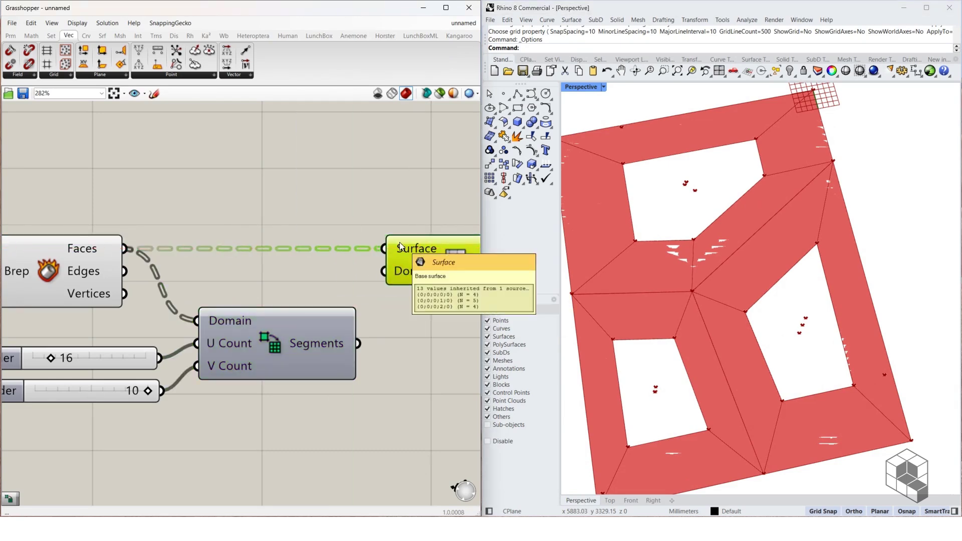
Graft Isotrim's Surface input and connect the Divide Domain² Segments to its Domain input
{"action": "right_click", "coordinate": [399, 242]}
{"action": "left_click", "coordinate": [434, 324]}
{"action": "left_click_drag", "start_coordinate": [443, 289], "coordinate": [444, 290]}
{"action": "left_click_drag", "start_coordinate": [357, 344], "coordinate": [372, 286]}
{"action": "right_click_drag", "start_coordinate": [377, 299], "coordinate": [99, 323]}
{"action": "left_click_drag", "start_coordinate": [170, 290], "coordinate": [193, 291]}
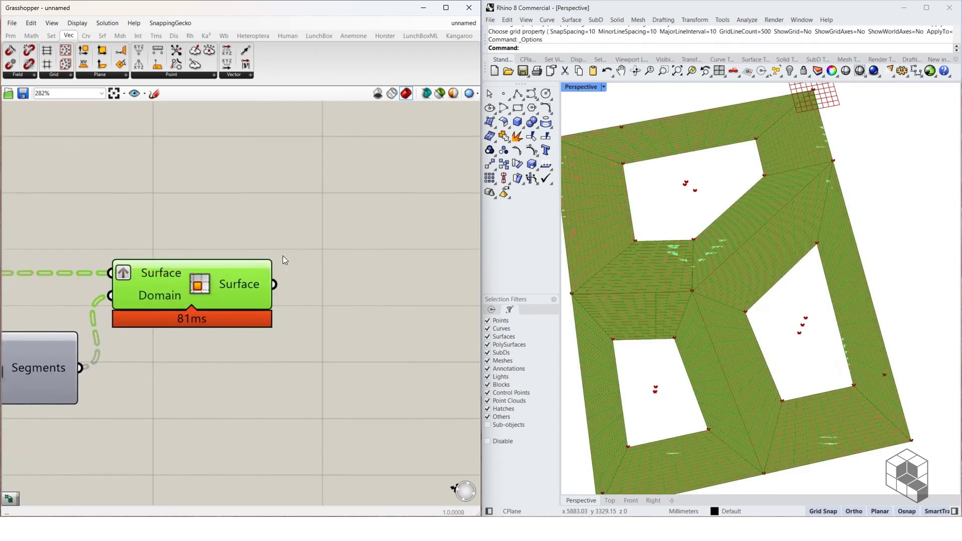
Turn off the preview of the components upstream of Isotrim
{"action": "scroll", "coordinate": [336, 245], "scroll_direction": "down", "scroll_amount": 10}
{"action": "left_click_drag", "start_coordinate": [274, 204], "coordinate": [53, 300]}
{"action": "middle_click", "coordinate": [230, 330]}
{"action": "left_click", "coordinate": [262, 299]}
Examine the subdivided strip surfaces in the Rhino viewport against the U Count and V Count sliders
{"action": "scroll", "coordinate": [311, 224], "scroll_direction": "up", "scroll_amount": 6}
{"action": "right_click_drag", "start_coordinate": [716, 275], "coordinate": [695, 309]}
{"action": "scroll", "coordinate": [756, 337], "scroll_direction": "down", "scroll_amount": 3}
{"action": "scroll", "coordinate": [120, 357], "scroll_direction": "up", "scroll_amount": 4}
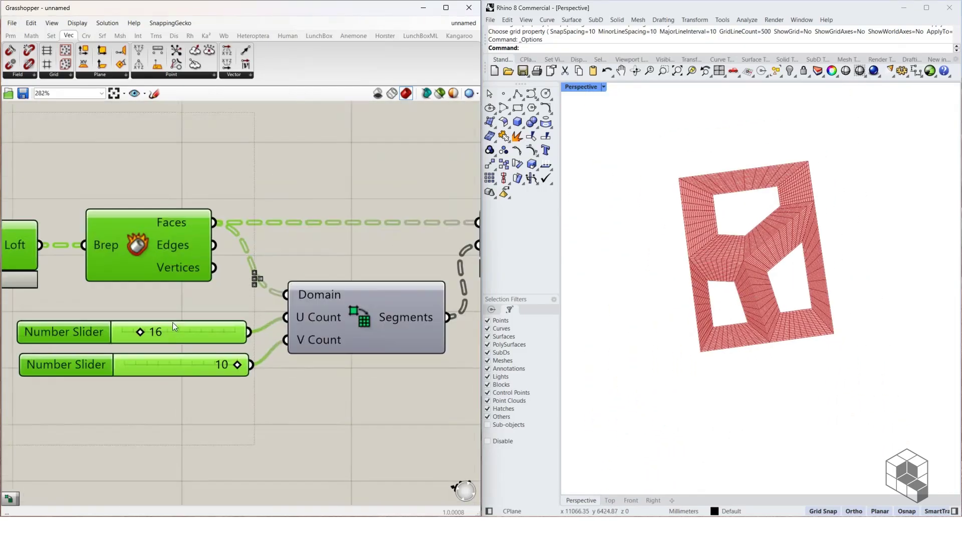
{"action": "scroll", "coordinate": [715, 298], "scroll_direction": "up", "scroll_amount": 5}
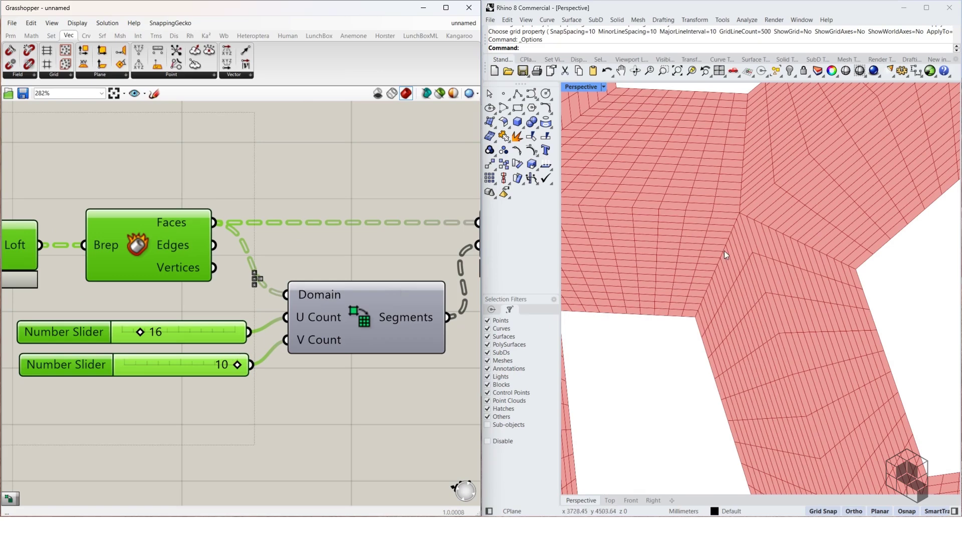
{"action": "scroll", "coordinate": [741, 271], "scroll_direction": "down", "scroll_amount": 4}
{"action": "scroll", "coordinate": [721, 254], "scroll_direction": "down", "scroll_amount": 2}
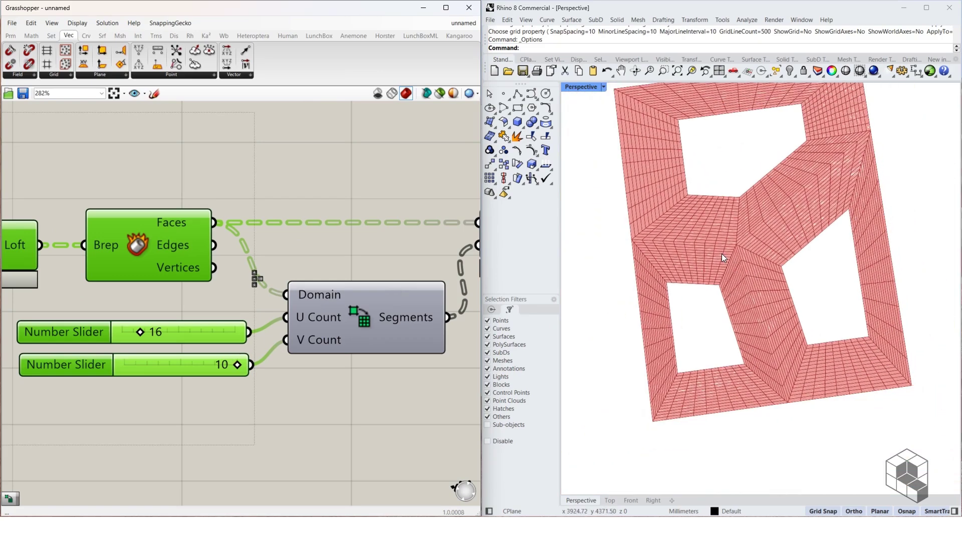
{"action": "scroll", "coordinate": [180, 286], "scroll_direction": "down", "scroll_amount": 4}
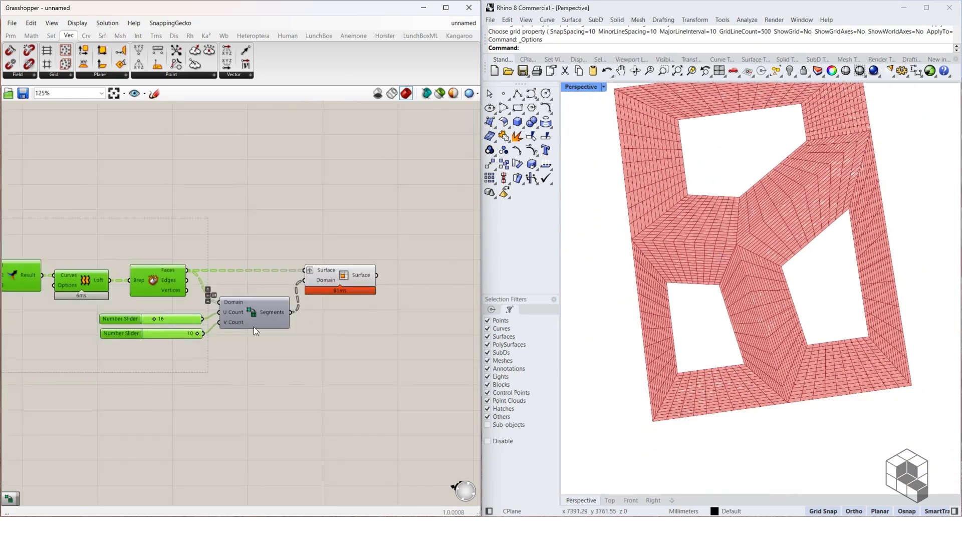
{"action": "scroll", "coordinate": [191, 334], "scroll_direction": "up", "scroll_amount": 4}
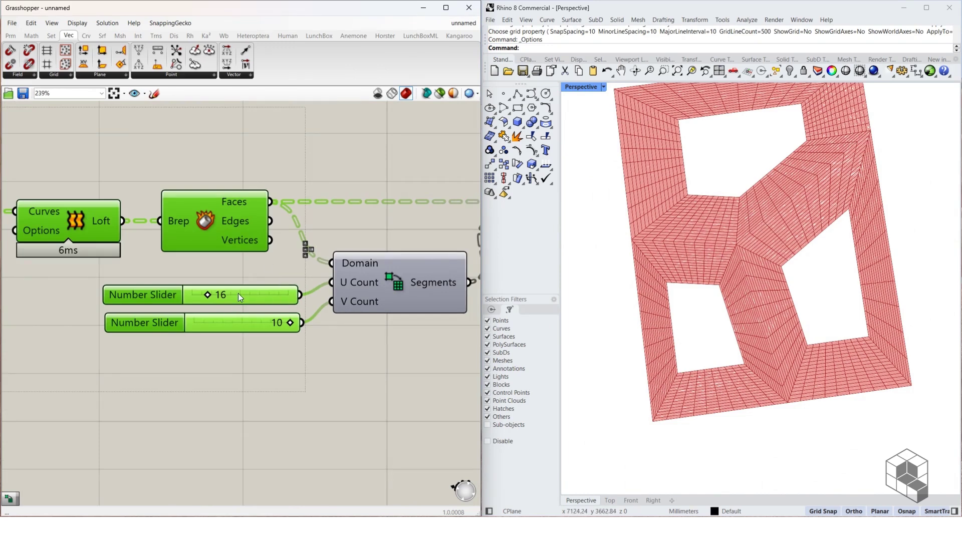
Add a Simple Mesh component after Isotrim and connect Isotrim's Surface output to its Brep input
{"action": "right_click_drag", "start_coordinate": [300, 266], "coordinate": [65, 300]}
{"action": "left_click", "coordinate": [329, 238]}
{"action": "right_click_drag", "start_coordinate": [353, 243], "coordinate": [183, 268]}
{"action": "double_click", "coordinate": [283, 269]}
{"action": "type", "text": "simple"}
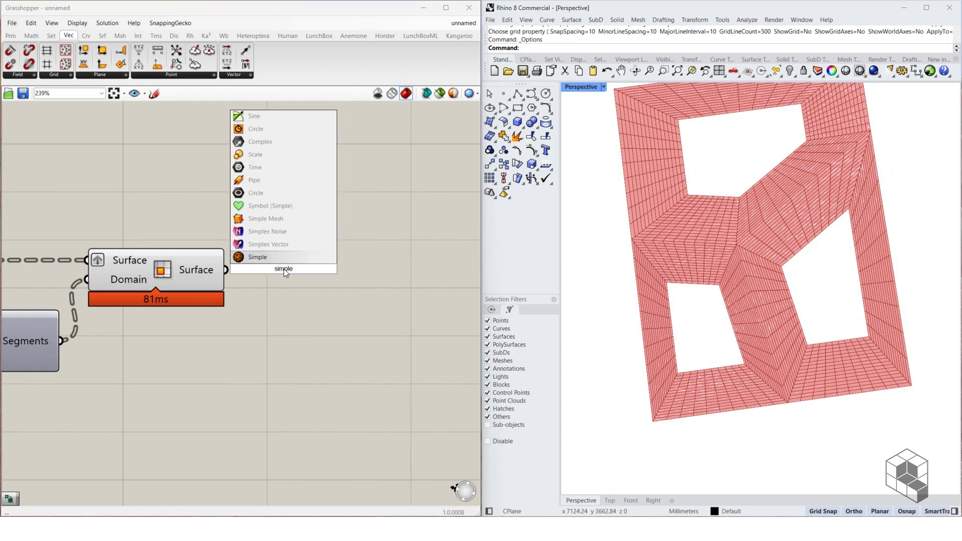
{"action": "left_click", "coordinate": [285, 218]}
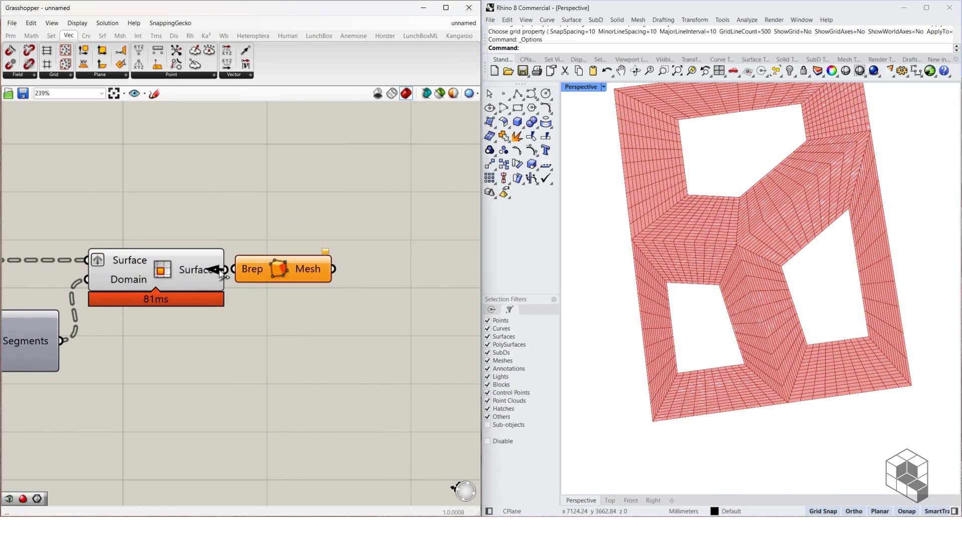
{"action": "left_click_drag", "start_coordinate": [226, 269], "coordinate": [251, 270]}
{"action": "right_click_drag", "start_coordinate": [327, 273], "coordinate": [268, 277]}
{"action": "mouse_move", "coordinate": [268, 280]}
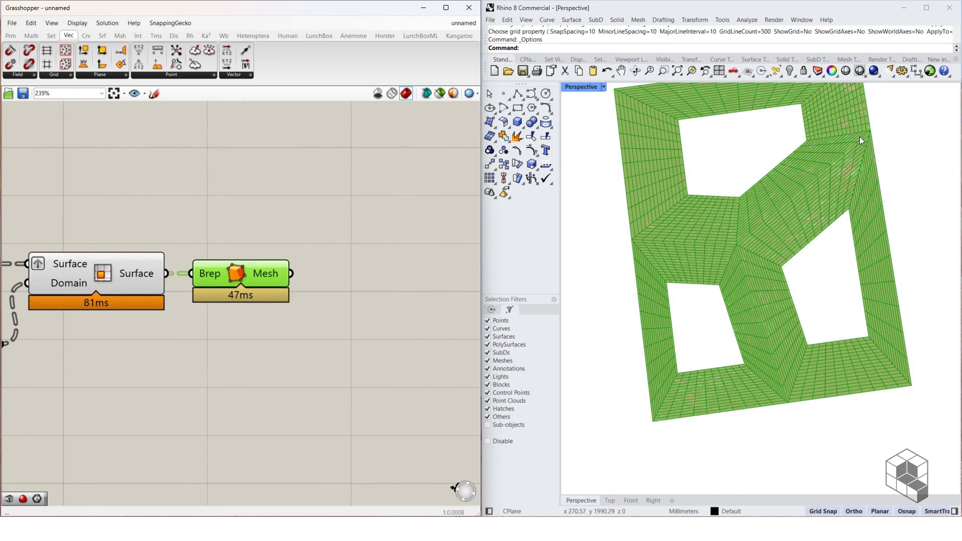
Add Weaverbird's Join Meshes and Weld component and connect the Simple Mesh output to its Mesh input
{"action": "scroll", "coordinate": [861, 135], "scroll_direction": "up", "scroll_amount": 5}
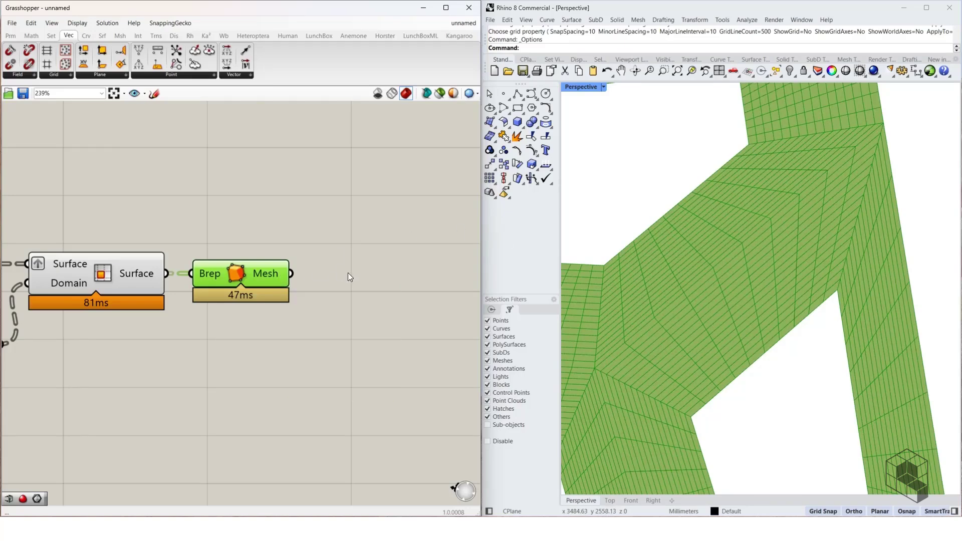
{"action": "double_click", "coordinate": [382, 275]}
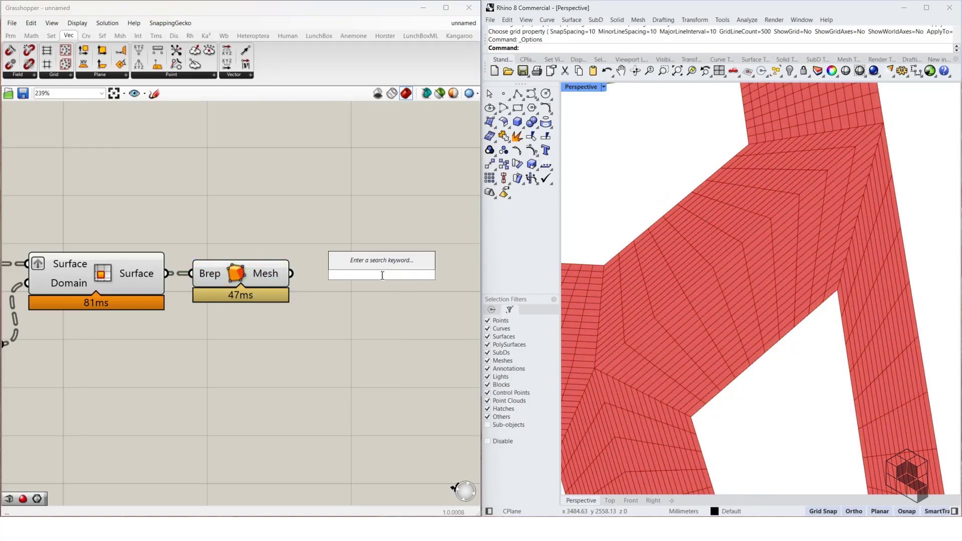
{"action": "left_click", "coordinate": [222, 37]}
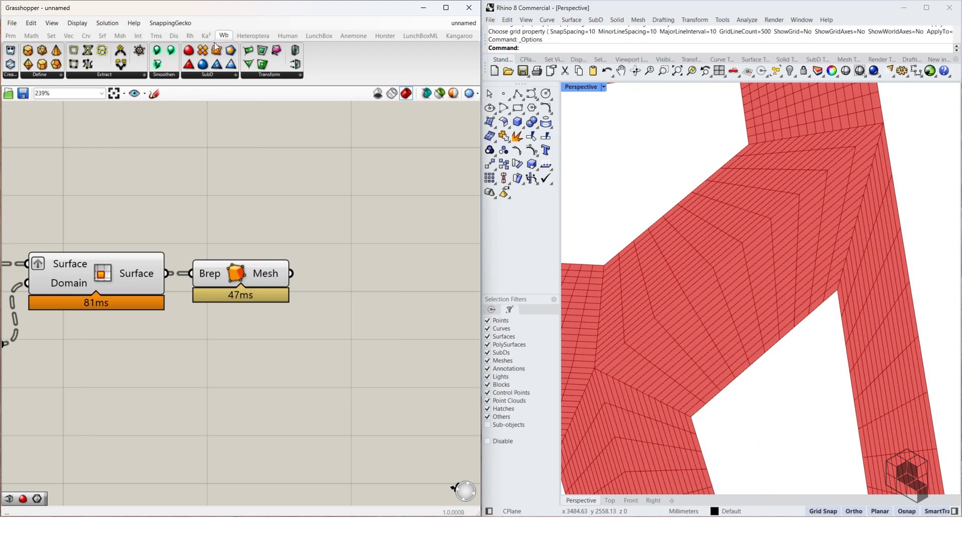
{"action": "left_click", "coordinate": [119, 75]}
{"action": "left_click_drag", "start_coordinate": [380, 290], "coordinate": [381, 290]}
{"action": "left_click_drag", "start_coordinate": [291, 273], "coordinate": [340, 273]}
Flatten the Mesh input of the Join Meshes and Weld component and set a Boolean on its Weld input
{"action": "right_click", "coordinate": [356, 273]}
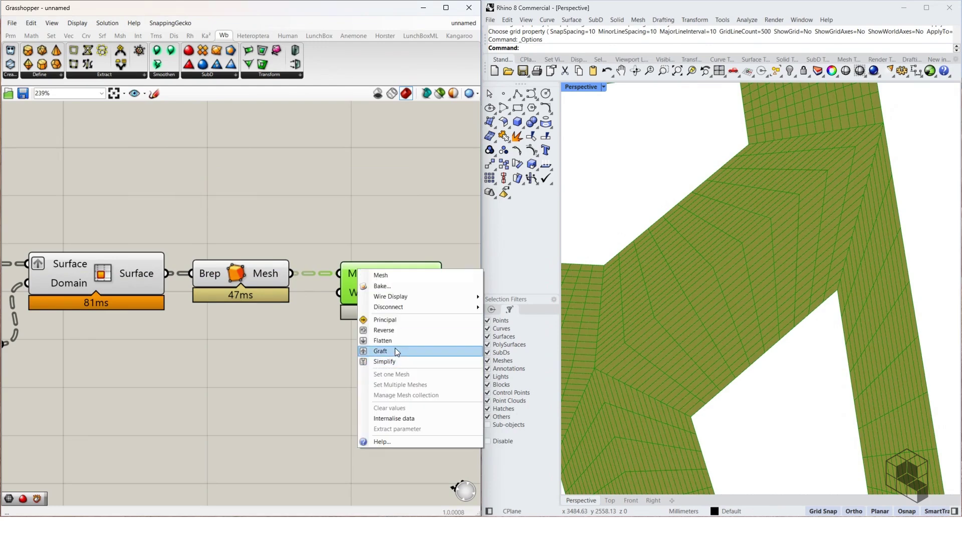
{"action": "left_click", "coordinate": [395, 341]}
{"action": "right_click", "coordinate": [362, 293]}
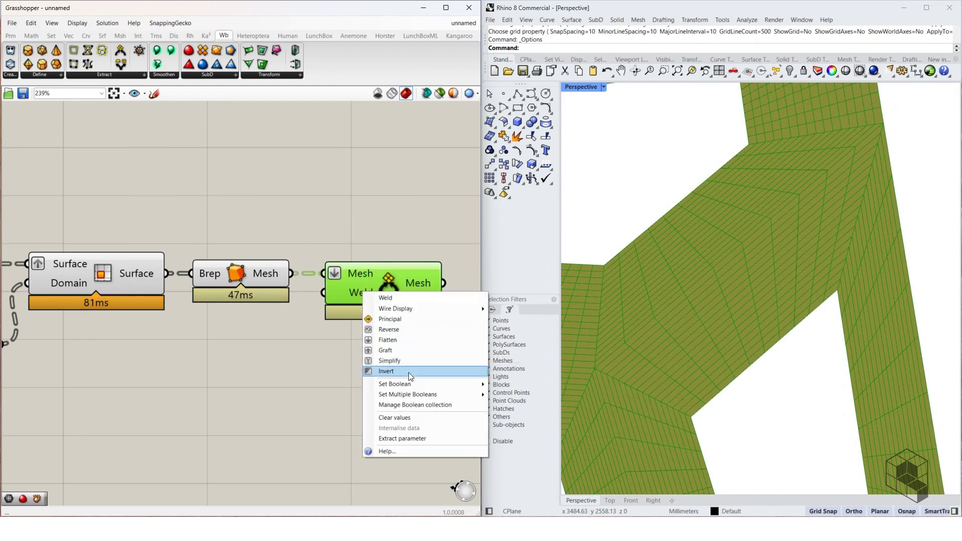
{"action": "left_click", "coordinate": [518, 393]}
Add a Mesh parameter fed by the welded mesh output and rename it Base Mesh
{"action": "right_click_drag", "start_coordinate": [422, 299], "coordinate": [158, 309]}
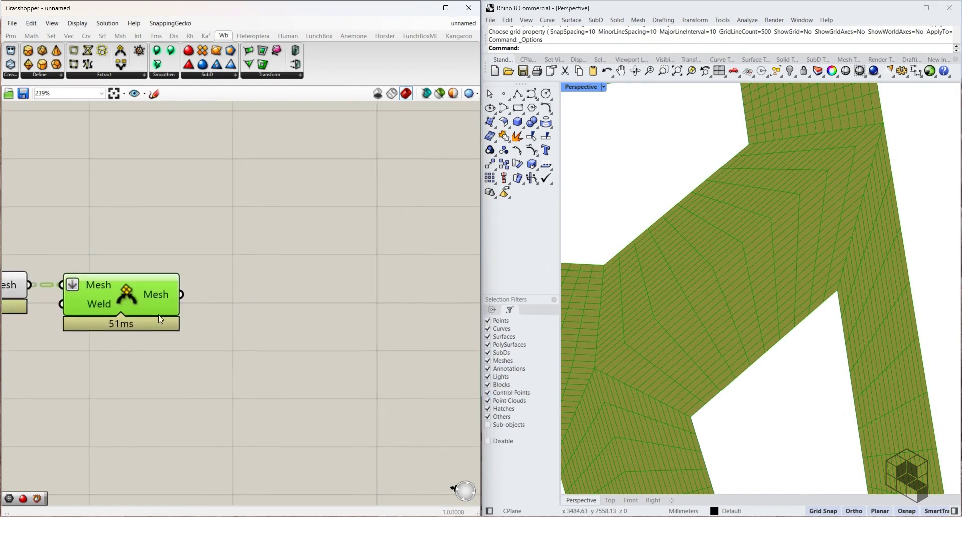
{"action": "mouse_move", "coordinate": [159, 297]}
{"action": "double_click", "coordinate": [227, 294]}
{"action": "type", "text": "mesh"}
{"action": "key", "text": "Return"}
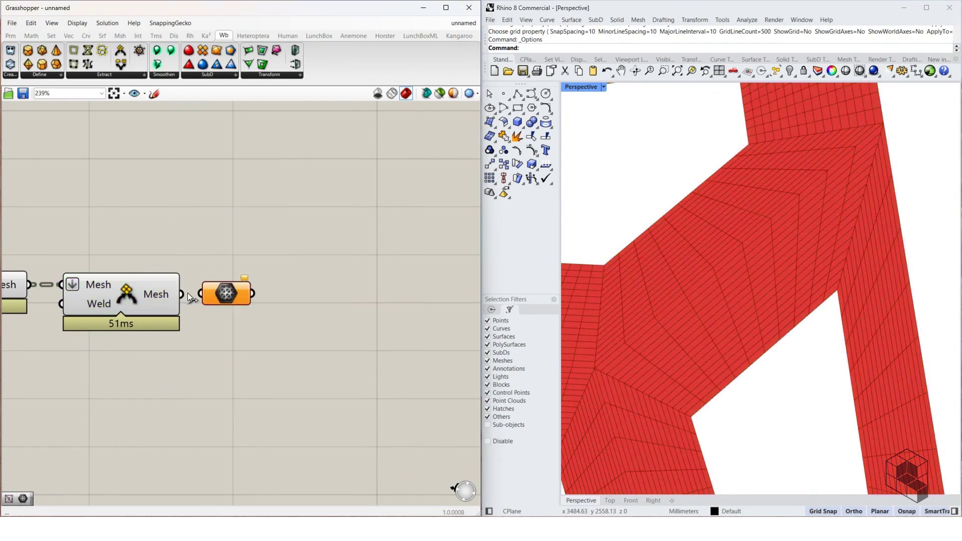
{"action": "left_click_drag", "start_coordinate": [187, 297], "coordinate": [201, 294]}
{"action": "right_click", "coordinate": [231, 294]}
{"action": "type", "text": "Base Mesh"}
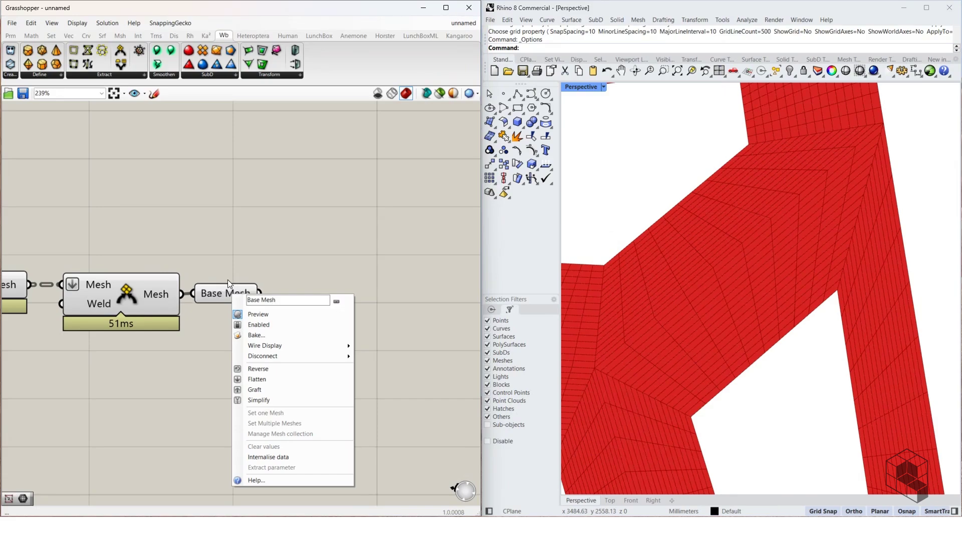
{"action": "left_click", "coordinate": [236, 295]}
Turn off the preview of the components upstream of the Base Mesh parameter
{"action": "scroll", "coordinate": [258, 268], "scroll_direction": "down", "scroll_amount": 10}
{"action": "left_click_drag", "start_coordinate": [260, 254], "coordinate": [217, 291]}
{"action": "middle_click", "coordinate": [232, 287]}
{"action": "left_click", "coordinate": [264, 257]}
{"action": "scroll", "coordinate": [292, 270], "scroll_direction": "up", "scroll_amount": 8}
{"action": "left_click", "coordinate": [285, 281]}
{"action": "scroll", "coordinate": [149, 291], "scroll_direction": "down", "scroll_amount": 4}
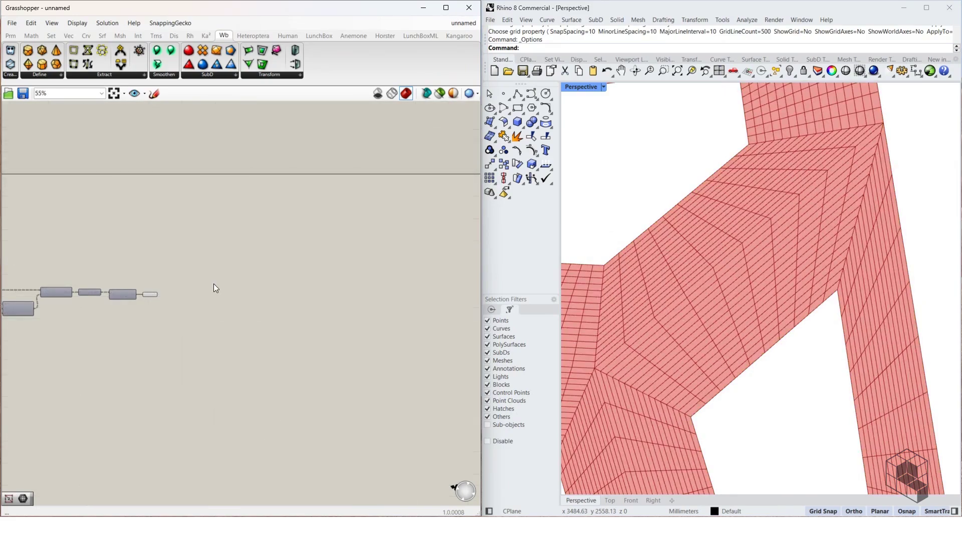
Add a Kangaroo Solver component well beyond Base Mesh, leaving room between them for the goals
{"action": "scroll", "coordinate": [185, 293], "scroll_direction": "up", "scroll_amount": 2}
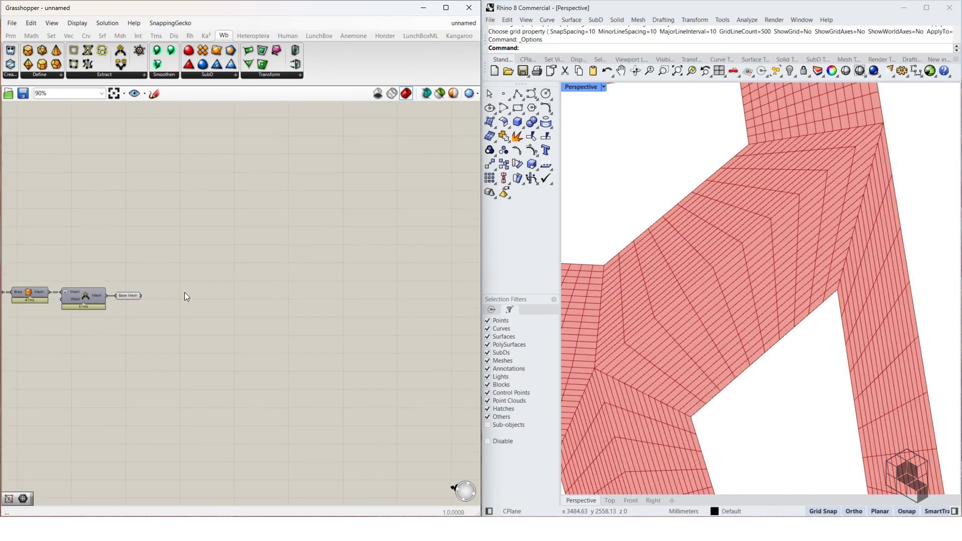
{"action": "left_click", "coordinate": [204, 36]}
{"action": "left_click", "coordinate": [374, 75]}
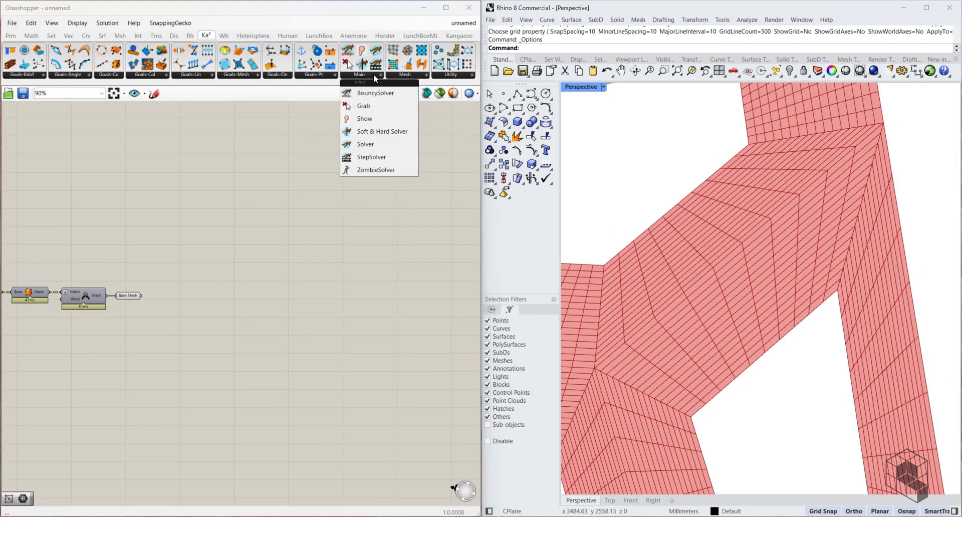
{"action": "left_click", "coordinate": [395, 144]}
{"action": "scroll", "coordinate": [229, 242], "scroll_direction": "down", "scroll_amount": 5}
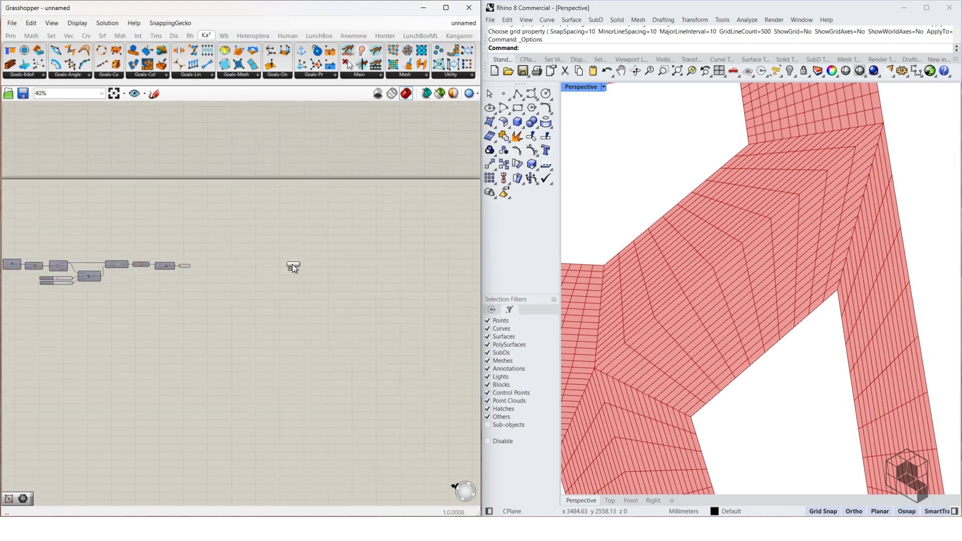
{"action": "left_click_drag", "start_coordinate": [403, 281], "coordinate": [401, 260]}
{"action": "scroll", "coordinate": [401, 261], "scroll_direction": "up", "scroll_amount": 7}
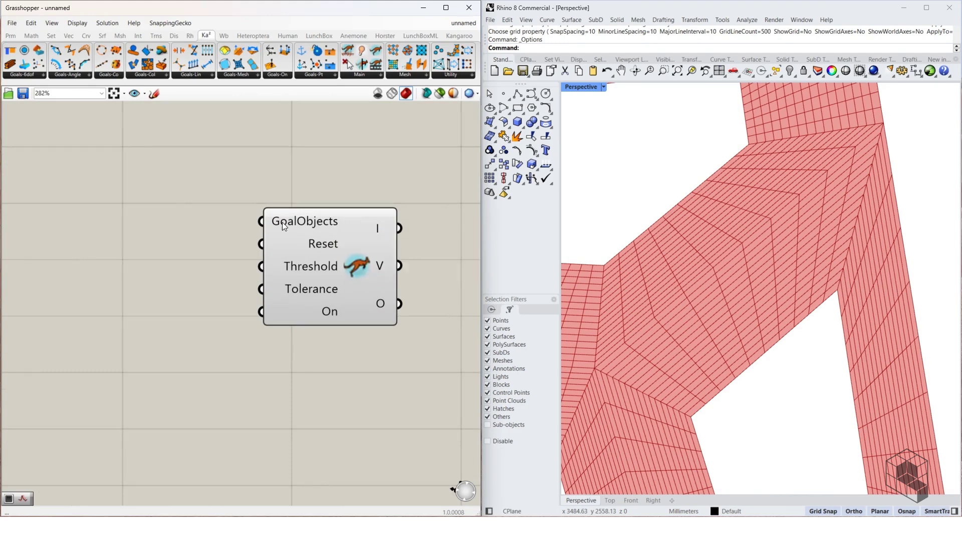
{"action": "scroll", "coordinate": [329, 242], "scroll_direction": "down", "scroll_amount": 2}
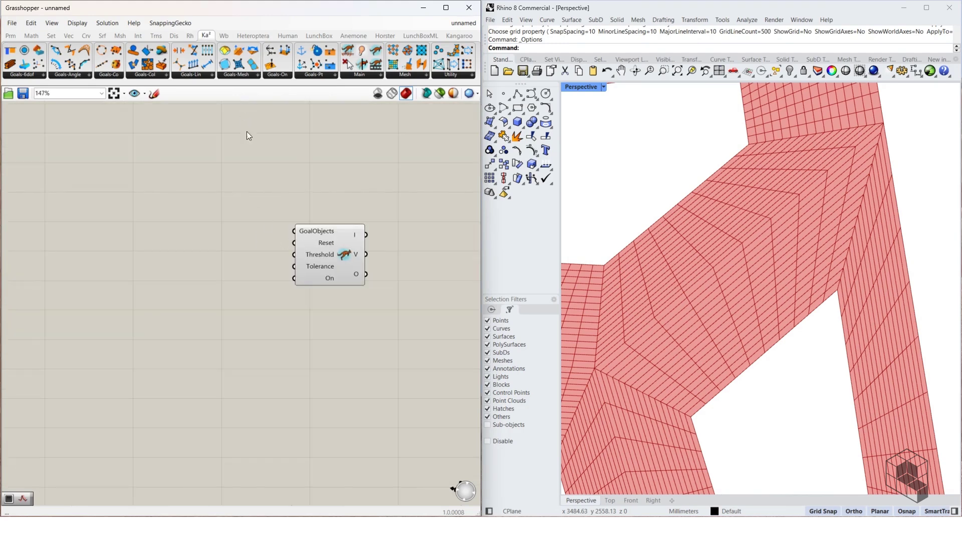
Add a flattening Entwine component before the Solver and connect its Result to GoalObjects
{"action": "double_click", "coordinate": [209, 229]}
{"action": "type", "text": "flatten"}
{"action": "key", "text": "Return"}
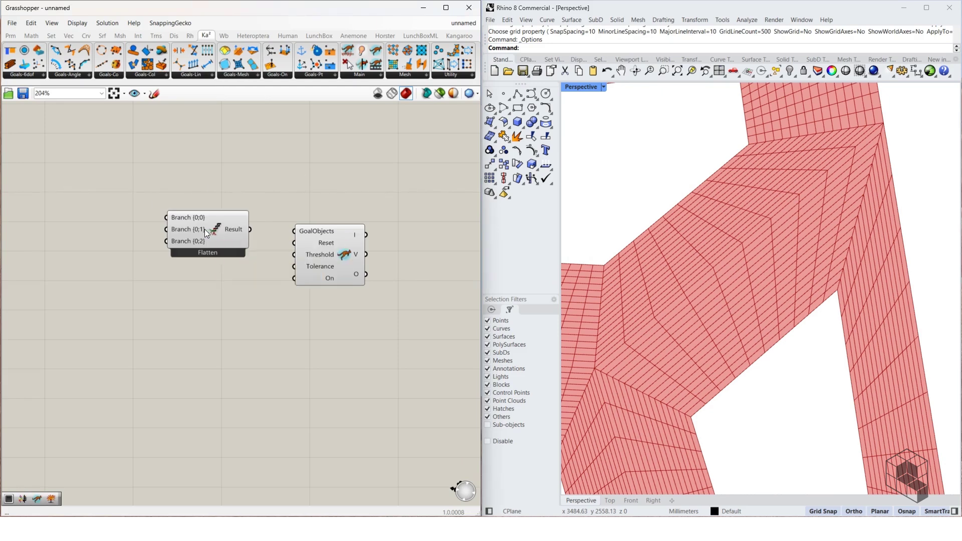
{"action": "scroll", "coordinate": [205, 229], "scroll_direction": "up", "scroll_amount": 4}
{"action": "scroll", "coordinate": [219, 227], "scroll_direction": "down", "scroll_amount": 2}
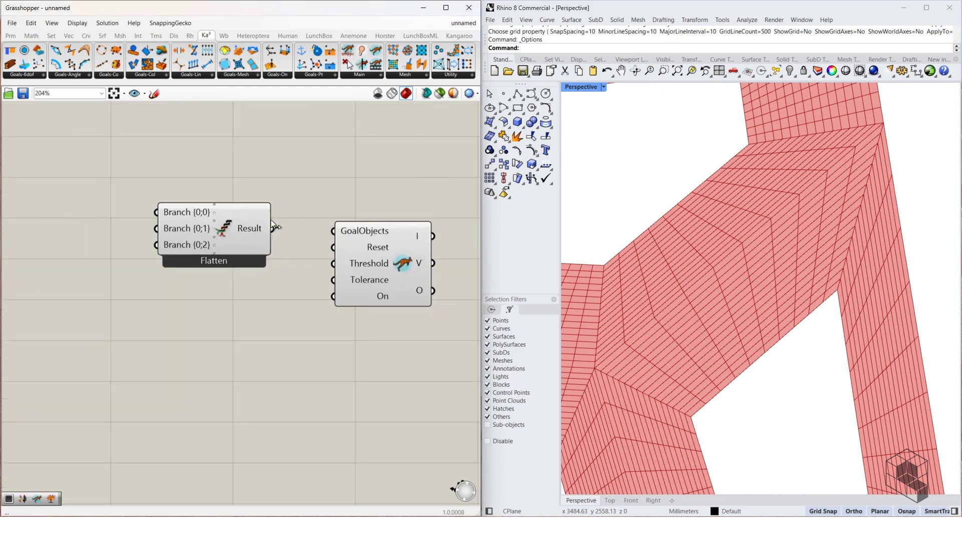
{"action": "left_click_drag", "start_coordinate": [337, 232], "coordinate": [366, 229]}
Connect a Button to the Solver's Reset input and a Boolean Toggle to its On input
{"action": "double_click", "coordinate": [294, 267]}
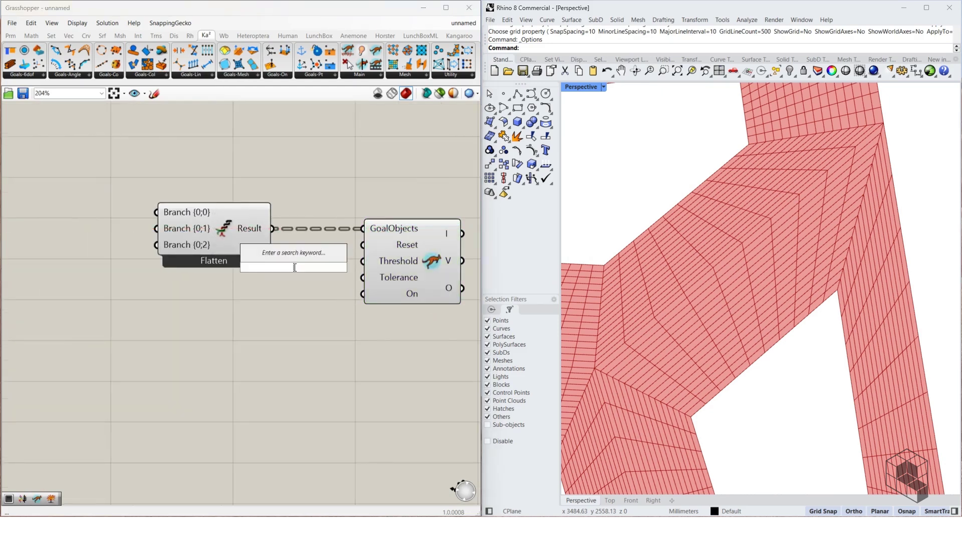
{"action": "type", "text": "bu"}
{"action": "key", "text": "Return"}
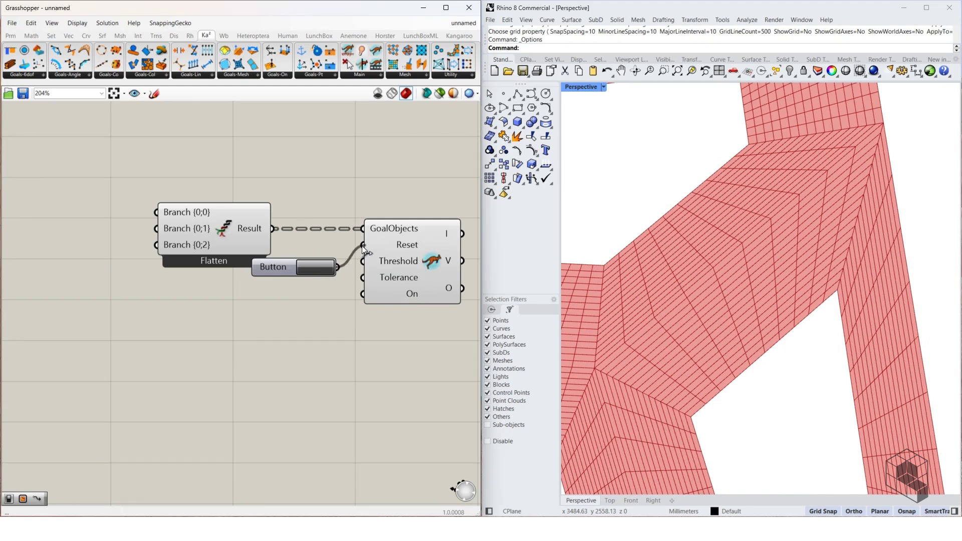
{"action": "double_click", "coordinate": [231, 326]}
{"action": "type", "text": "boolean"}
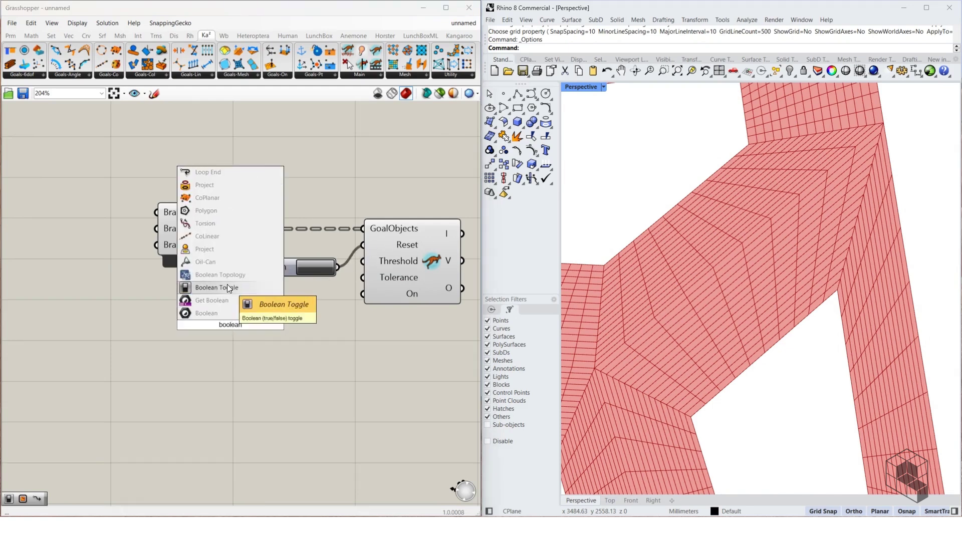
{"action": "left_click", "coordinate": [227, 287]}
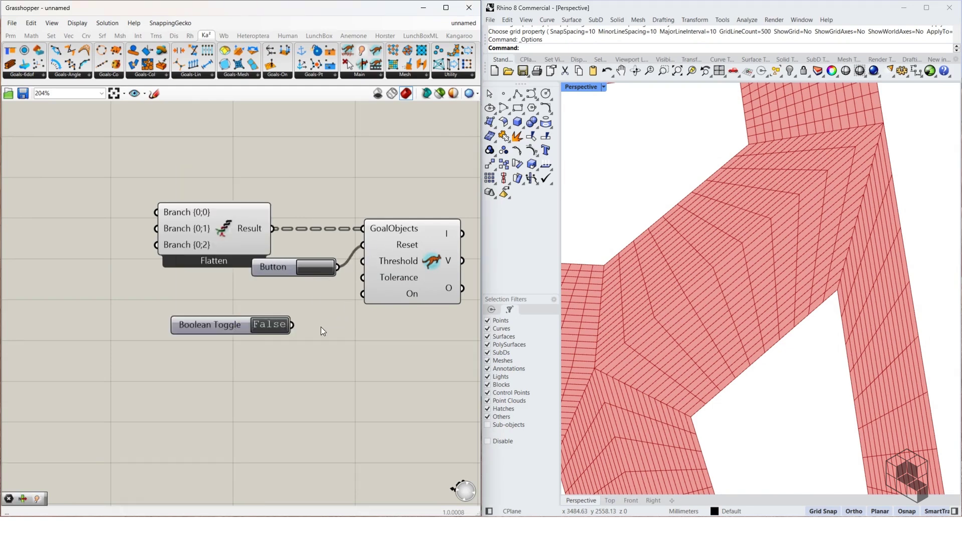
{"action": "left_click_drag", "start_coordinate": [232, 321], "coordinate": [272, 319]}
{"action": "right_click_drag", "start_coordinate": [450, 279], "coordinate": [253, 303]}
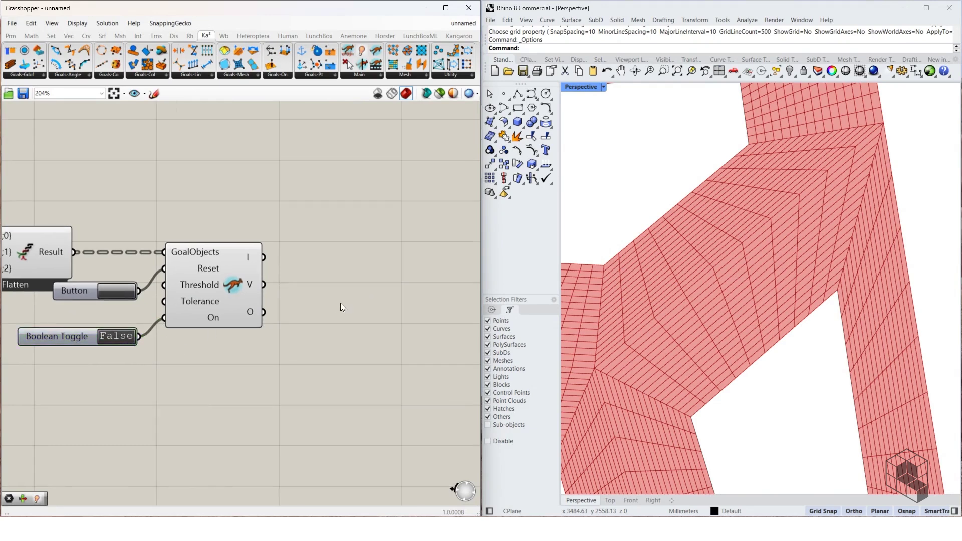
{"action": "double_click", "coordinate": [341, 302]}
{"action": "type", "text": "explode"}
{"action": "key", "text": "Return"}
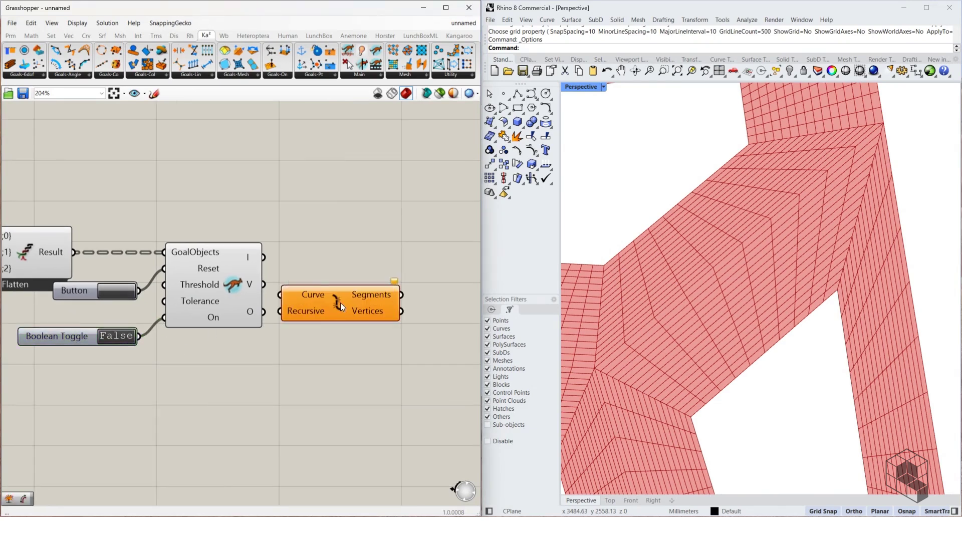
{"action": "key", "text": "ctrl+z"}
Add an Explode Tree component and connect the Solver's O output to its Data input
{"action": "double_click", "coordinate": [338, 326]}
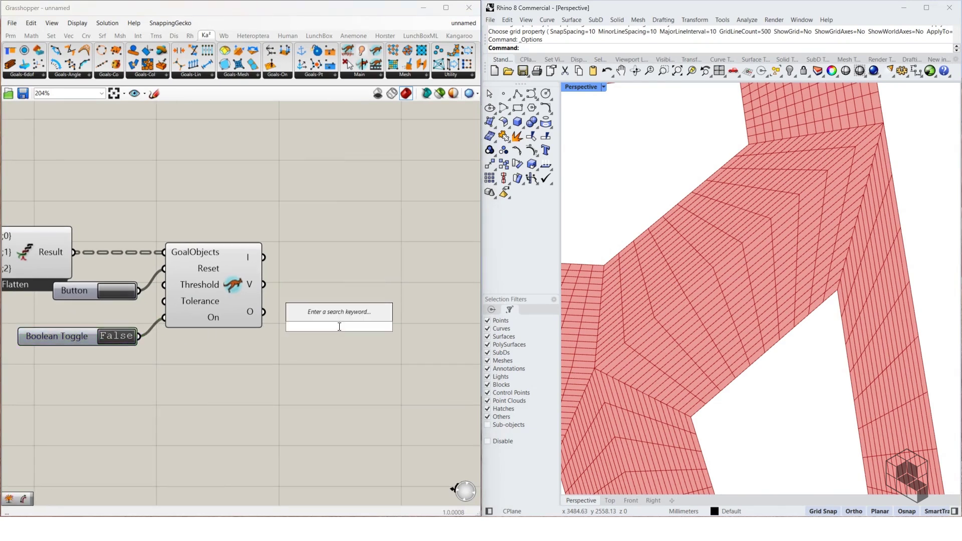
{"action": "type", "text": "explode tree"}
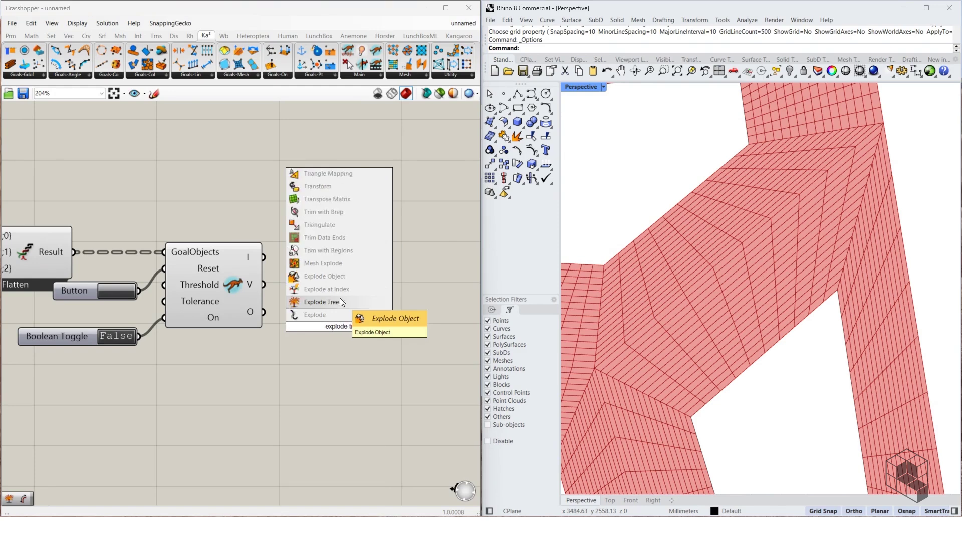
{"action": "left_click", "coordinate": [333, 307]}
{"action": "left_click_drag", "start_coordinate": [264, 311], "coordinate": [292, 326]}
{"action": "left_click_drag", "start_coordinate": [342, 329], "coordinate": [342, 315]}
Add a Mesh parameter after Explode Tree and connect Branch 0 to it
{"action": "right_click_drag", "start_coordinate": [465, 308], "coordinate": [372, 315]}
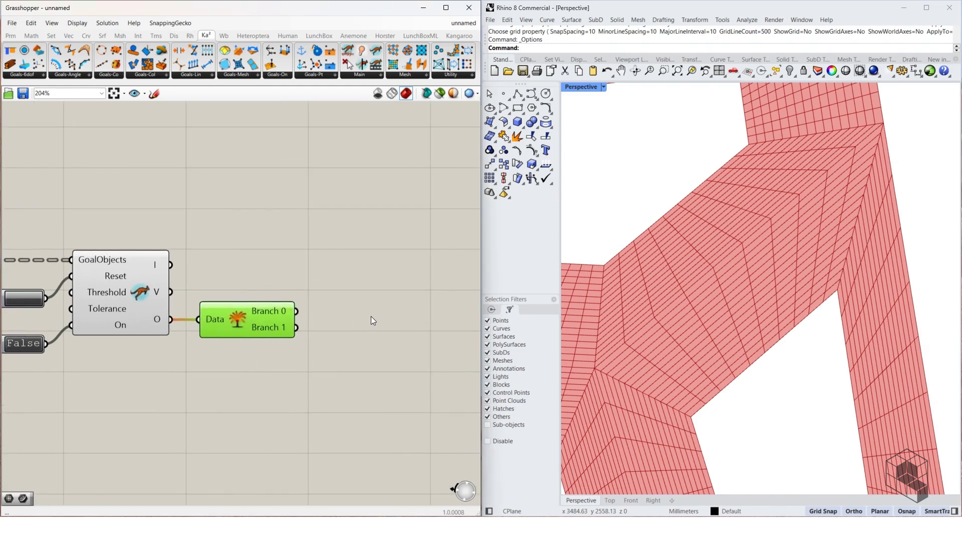
{"action": "double_click", "coordinate": [373, 316]}
{"action": "type", "text": "mesh"}
{"action": "left_click", "coordinate": [368, 303]}
{"action": "left_click_drag", "start_coordinate": [296, 311], "coordinate": [349, 316]}
{"action": "left_click_drag", "start_coordinate": [366, 317], "coordinate": [341, 313]}
{"action": "scroll", "coordinate": [362, 265], "scroll_direction": "down", "scroll_amount": 3}
{"action": "scroll", "coordinate": [260, 266], "scroll_direction": "up", "scroll_amount": 5}
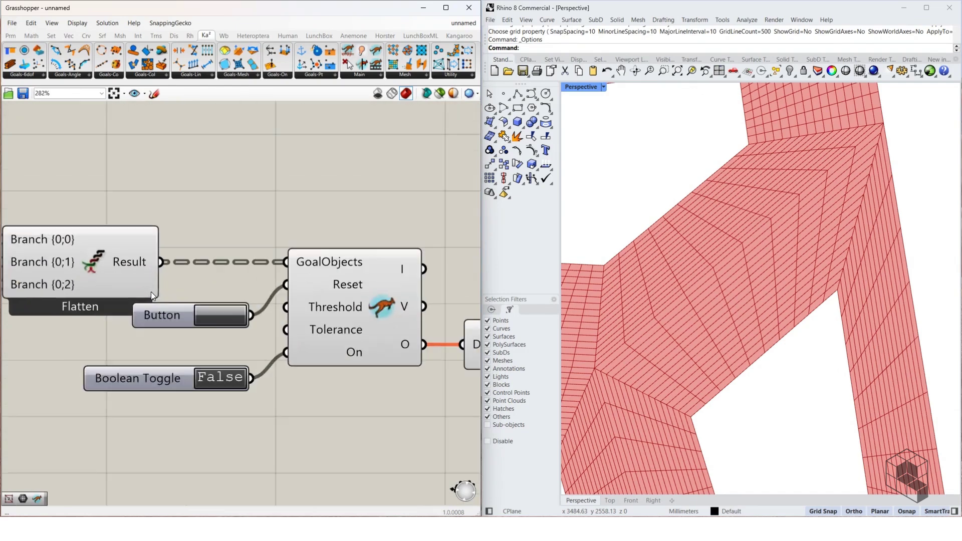
{"action": "scroll", "coordinate": [256, 247], "scroll_direction": "down", "scroll_amount": 4}
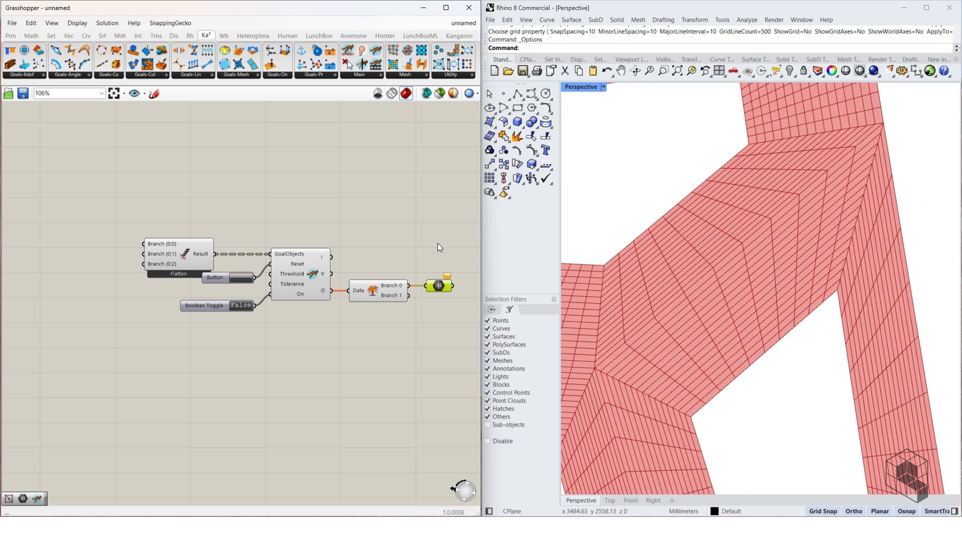
{"action": "scroll", "coordinate": [420, 229], "scroll_direction": "down", "scroll_amount": 5}
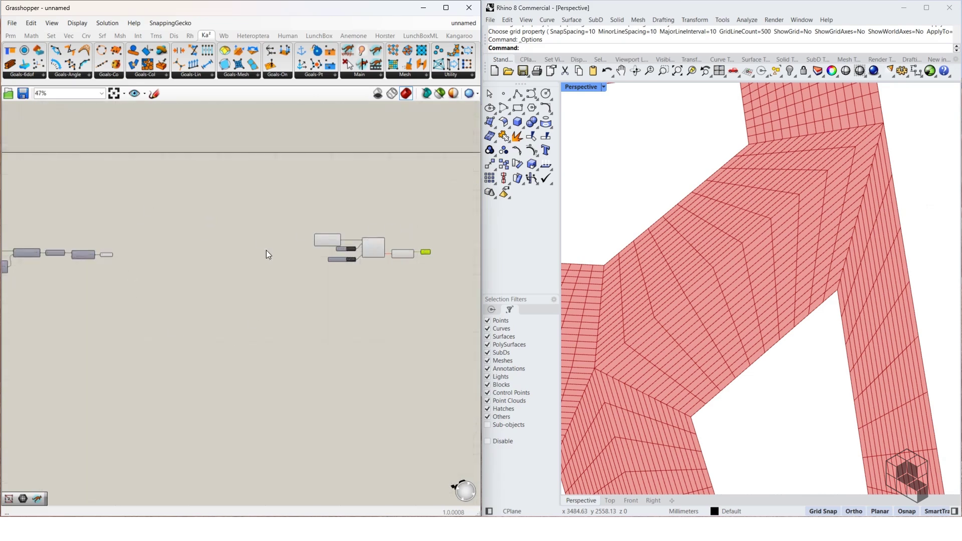
{"action": "scroll", "coordinate": [108, 241], "scroll_direction": "up", "scroll_amount": 4}
{"action": "right_click_drag", "start_coordinate": [173, 244], "coordinate": [172, 262]}
{"action": "scroll", "coordinate": [112, 263], "scroll_direction": "down", "scroll_amount": 4}
{"action": "scroll", "coordinate": [108, 271], "scroll_direction": "up", "scroll_amount": 3}
{"action": "left_click", "coordinate": [108, 273]}
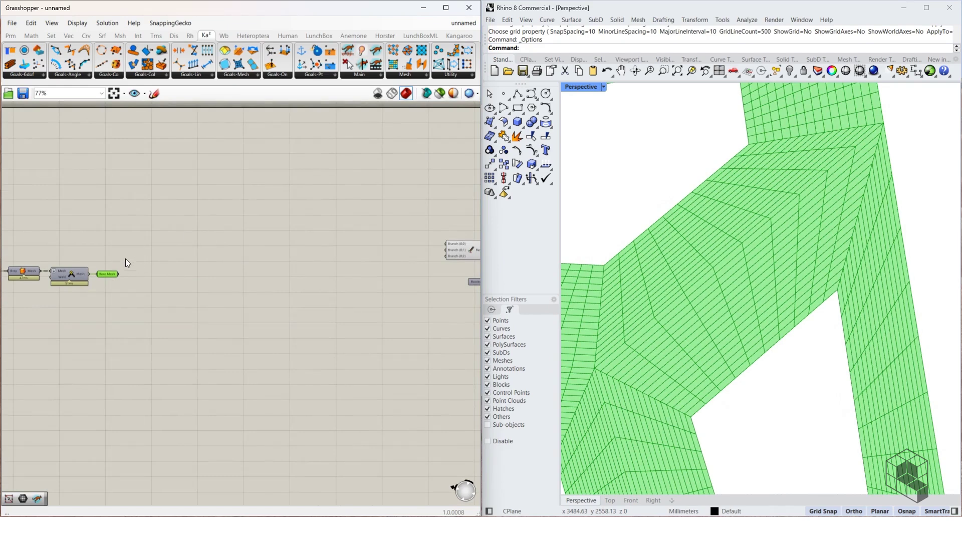
{"action": "left_click_drag", "start_coordinate": [128, 254], "coordinate": [161, 233]}
{"action": "double_click", "coordinate": [179, 178]}
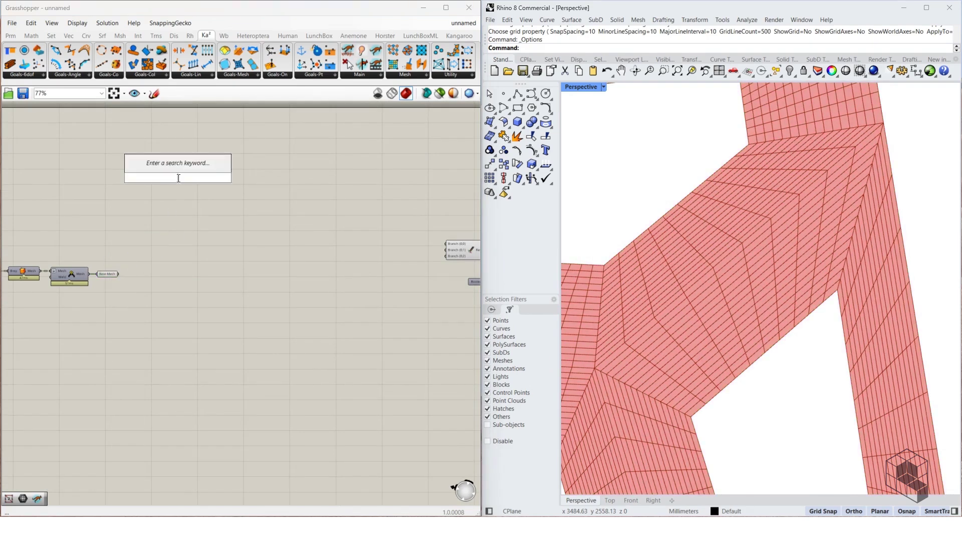
{"action": "type", "text": "s"}
{"action": "key", "text": "Return"}
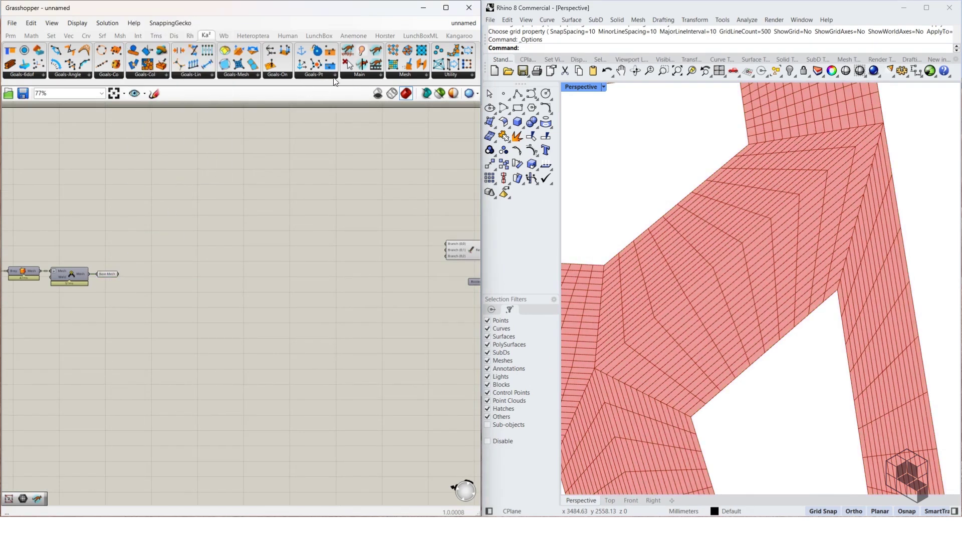
Add Kangaroo's Show component, feed it Base Mesh, connect its output to Entwine's Branch {0;0}, and place it near Entwine
{"action": "left_click", "coordinate": [379, 75]}
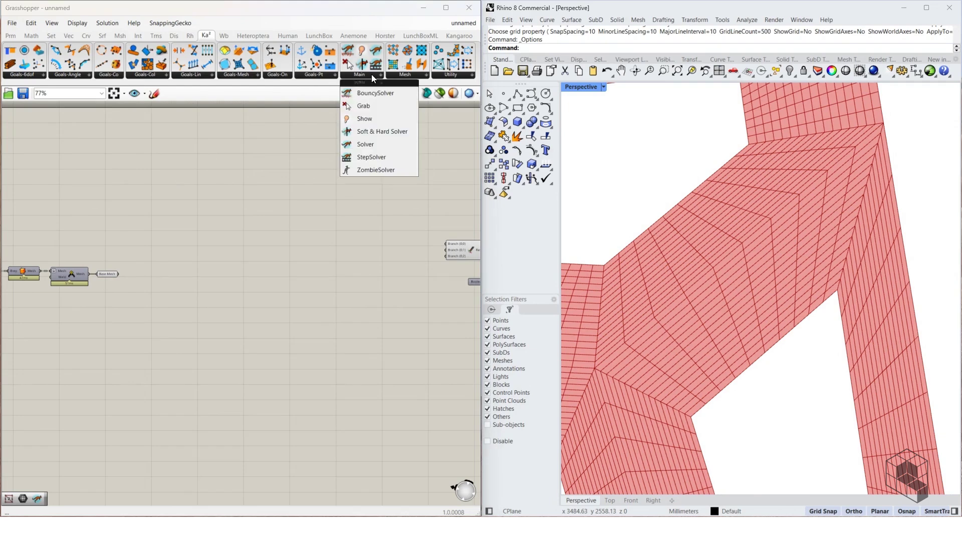
{"action": "left_click", "coordinate": [375, 120]}
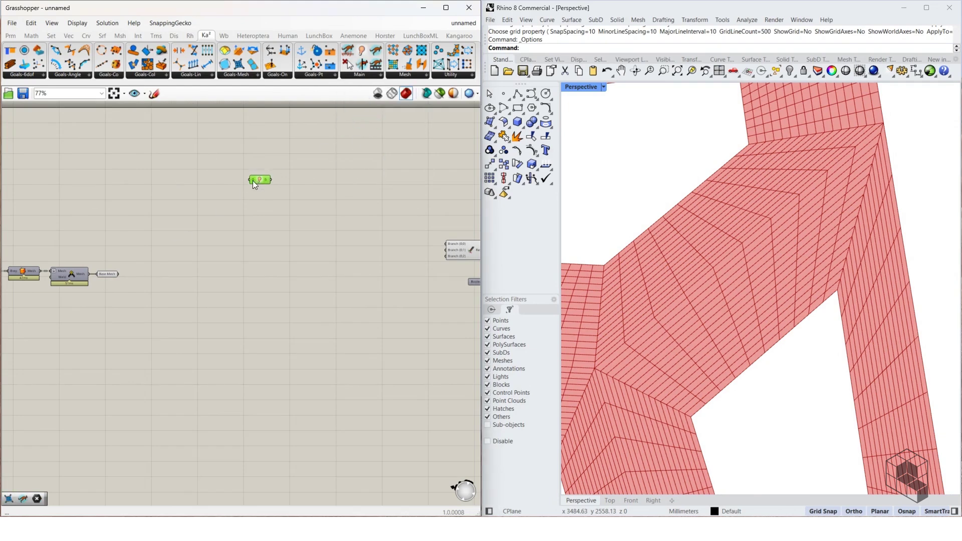
{"action": "scroll", "coordinate": [270, 176], "scroll_direction": "down", "scroll_amount": 2}
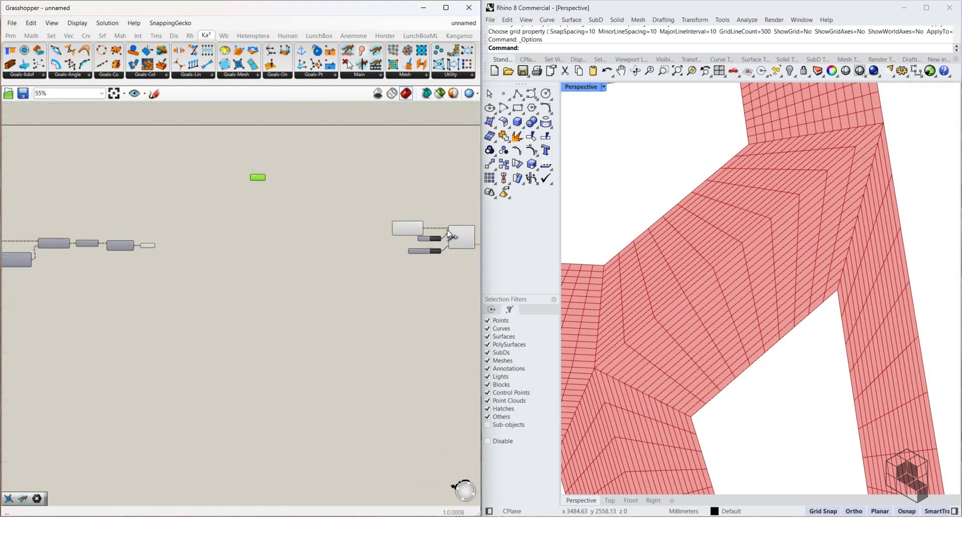
{"action": "scroll", "coordinate": [123, 232], "scroll_direction": "up", "scroll_amount": 3}
{"action": "left_click_drag", "start_coordinate": [151, 235], "coordinate": [326, 104]}
{"action": "right_click_drag", "start_coordinate": [358, 138], "coordinate": [110, 221]}
{"action": "scroll", "coordinate": [121, 187], "scroll_direction": "down", "scroll_amount": 2}
{"action": "left_click_drag", "start_coordinate": [116, 188], "coordinate": [286, 252]}
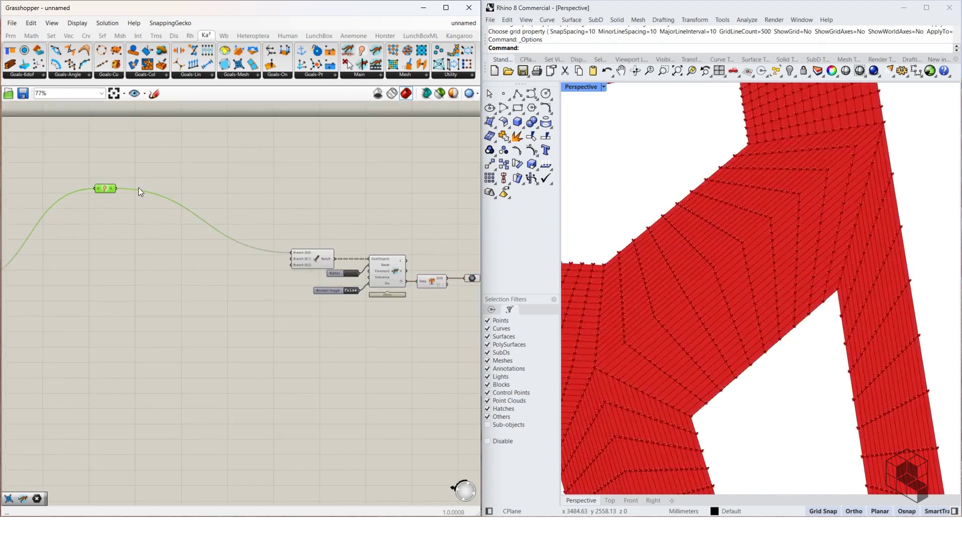
{"action": "left_click_drag", "start_coordinate": [98, 190], "coordinate": [218, 198]}
Examine the whole base mesh, including its outer edges and openings, in the maximized Perspective viewport
{"action": "scroll", "coordinate": [702, 206], "scroll_direction": "down", "scroll_amount": 5}
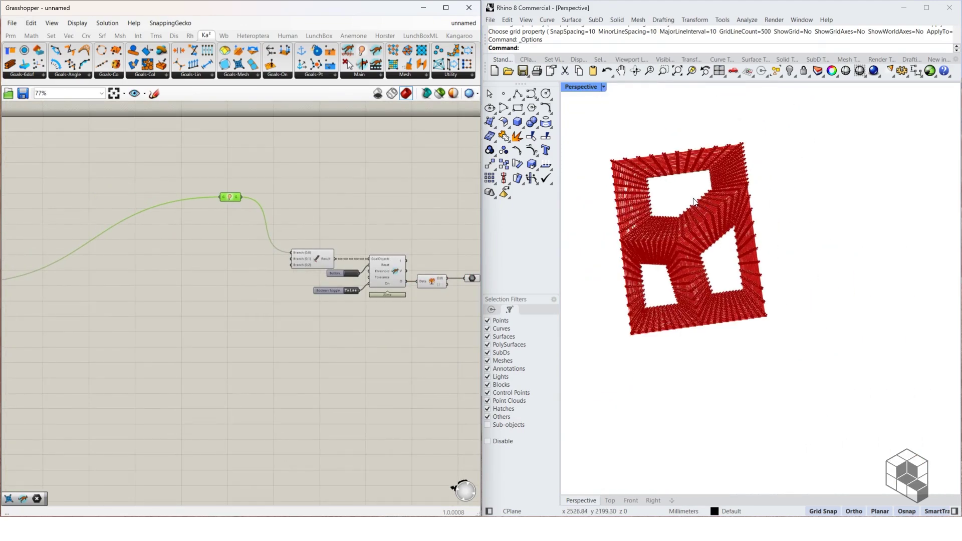
{"action": "double_click", "coordinate": [581, 87]}
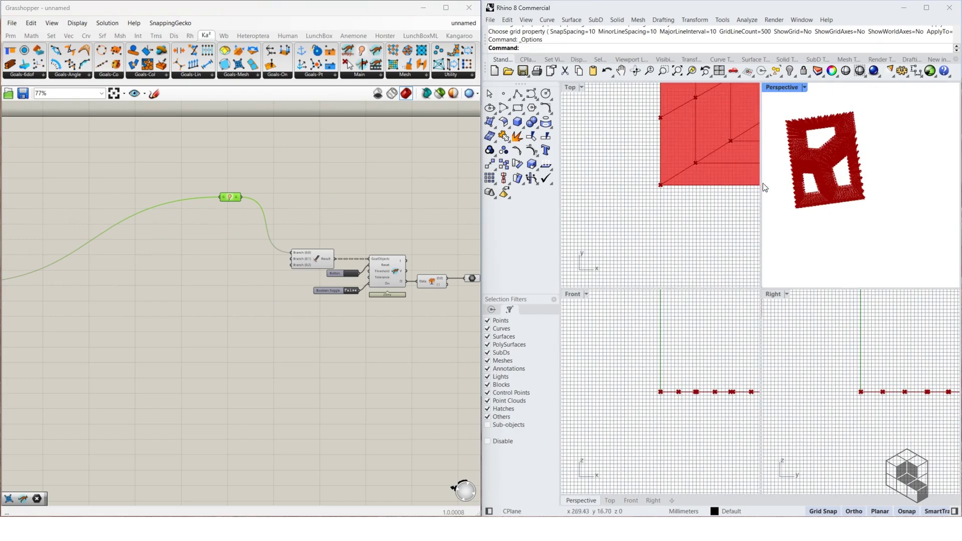
{"action": "double_click", "coordinate": [783, 88]}
{"action": "right_click_drag", "start_coordinate": [780, 232], "coordinate": [794, 214]}
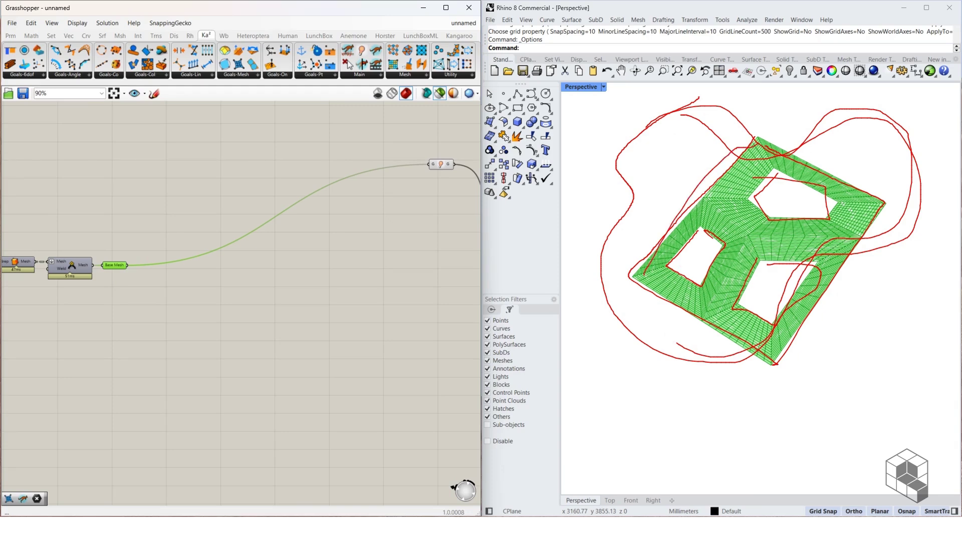
Add a Circle component below Scale and connect Polygon Center's Center(V) output to its Plane input
{"action": "mouse_move", "coordinate": [809, 148]}
{"action": "left_mouse_down"}
{"action": "mouse_move", "coordinate": [911, 225]}
{"action": "mouse_move", "coordinate": [724, 366]}
{"action": "mouse_move", "coordinate": [634, 218]}
{"action": "left_mouse_up"}
{"action": "key", "text": "Escape"}
{"action": "right_click_drag", "start_coordinate": [152, 248], "coordinate": [228, 229]}
{"action": "scroll", "coordinate": [351, 190], "scroll_direction": "down", "scroll_amount": 4}
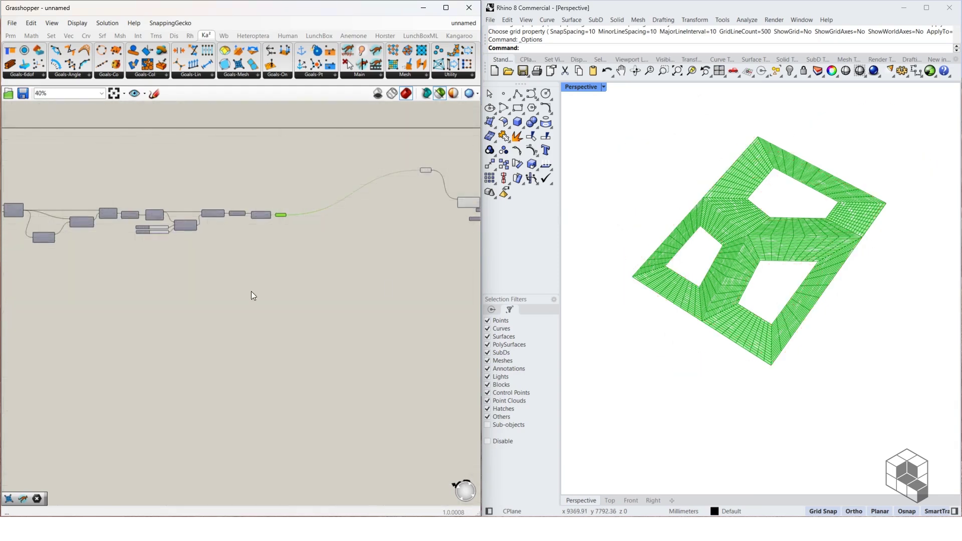
{"action": "right_click_drag", "start_coordinate": [14, 253], "coordinate": [351, 233]}
{"action": "scroll", "coordinate": [221, 248], "scroll_direction": "up", "scroll_amount": 7}
{"action": "left_click", "coordinate": [166, 275]}
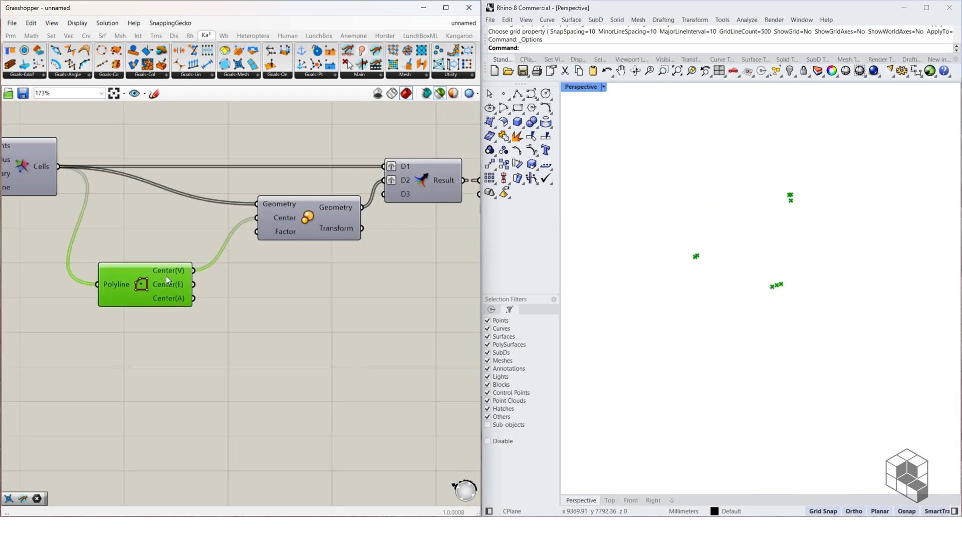
{"action": "double_click", "coordinate": [270, 321]}
{"action": "type", "text": "circl"}
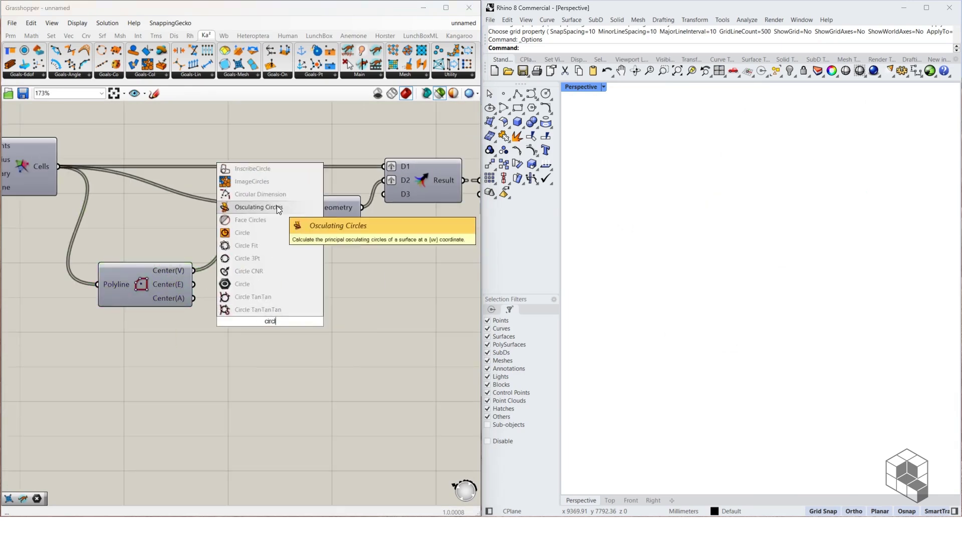
{"action": "left_click", "coordinate": [242, 232]}
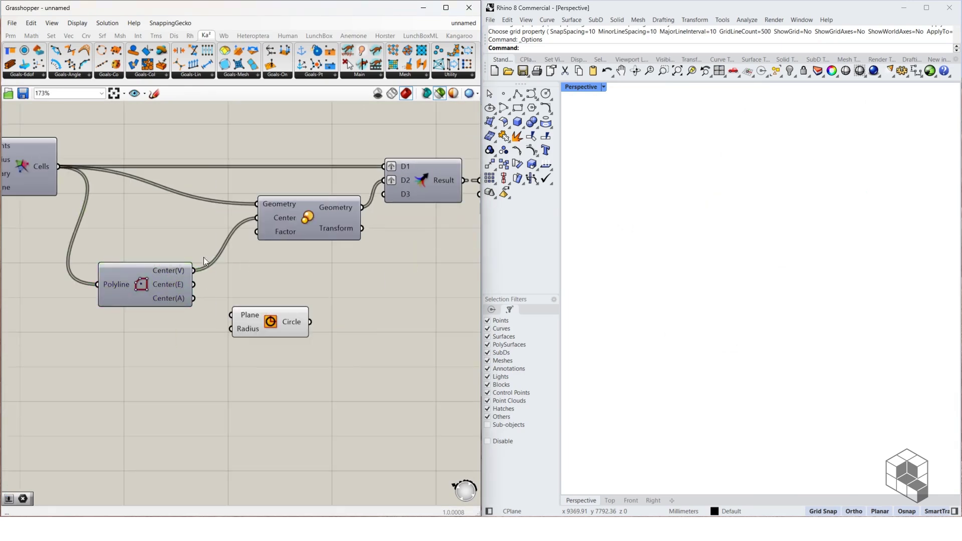
{"action": "left_click_drag", "start_coordinate": [270, 322], "coordinate": [338, 355]}
Add a 5000 Number Slider, connect it to Circle's Radius input, and reduce its value to 4364
{"action": "double_click", "coordinate": [173, 362]}
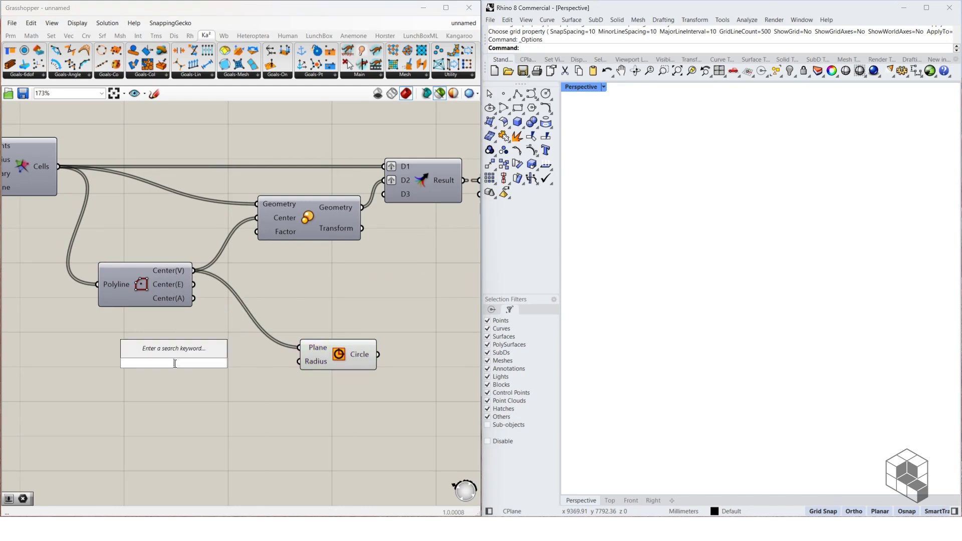
{"action": "type", "text": "5000"}
{"action": "key", "text": "Return"}
{"action": "left_click_drag", "start_coordinate": [298, 366], "coordinate": [299, 362]}
{"action": "left_click", "coordinate": [356, 353]}
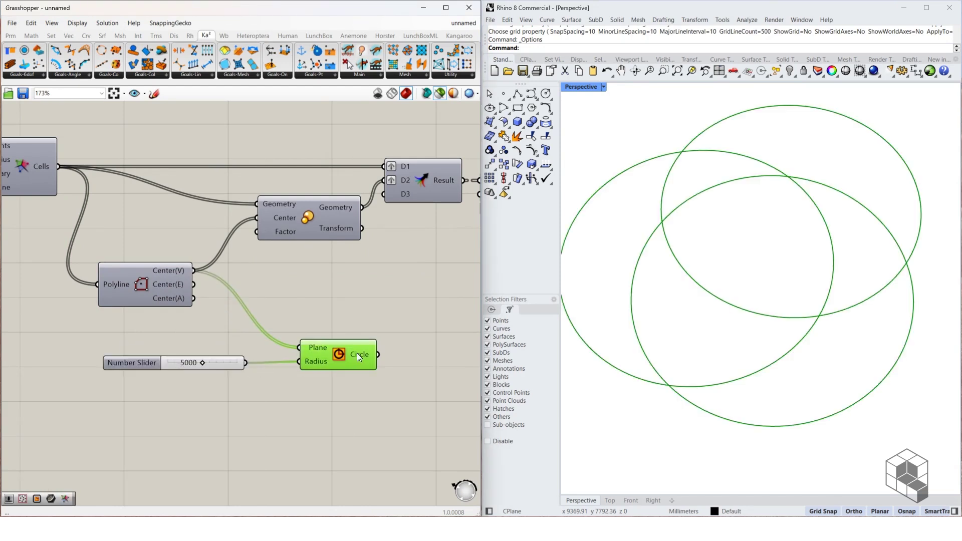
{"action": "scroll", "coordinate": [759, 219], "scroll_direction": "down", "scroll_amount": 3}
{"action": "left_click_drag", "start_coordinate": [201, 362], "coordinate": [196, 362]}
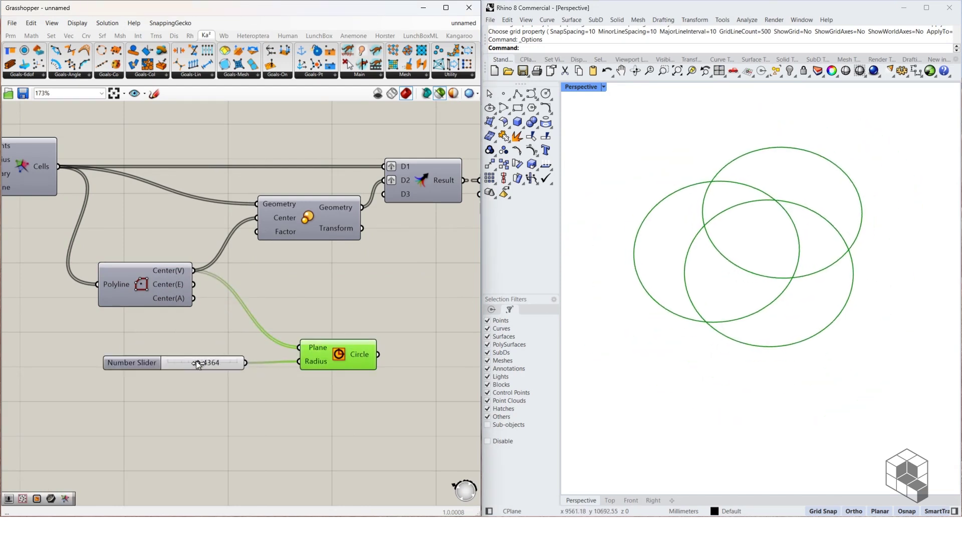
Add a Region Union component after Circle, connect the circles to its Curves input, and compare its outline with the circles
{"action": "right_click_drag", "start_coordinate": [327, 307], "coordinate": [229, 309]}
{"action": "double_click", "coordinate": [324, 360]}
{"action": "type", "text": "region"}
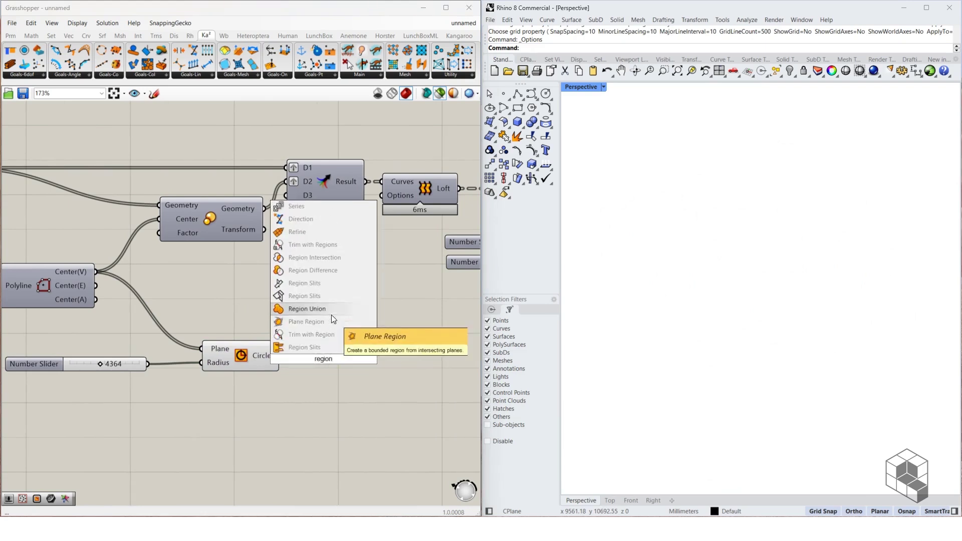
{"action": "left_click", "coordinate": [331, 314]}
{"action": "left_click_drag", "start_coordinate": [279, 353], "coordinate": [289, 354]}
{"action": "left_click_drag", "start_coordinate": [323, 359], "coordinate": [334, 363]}
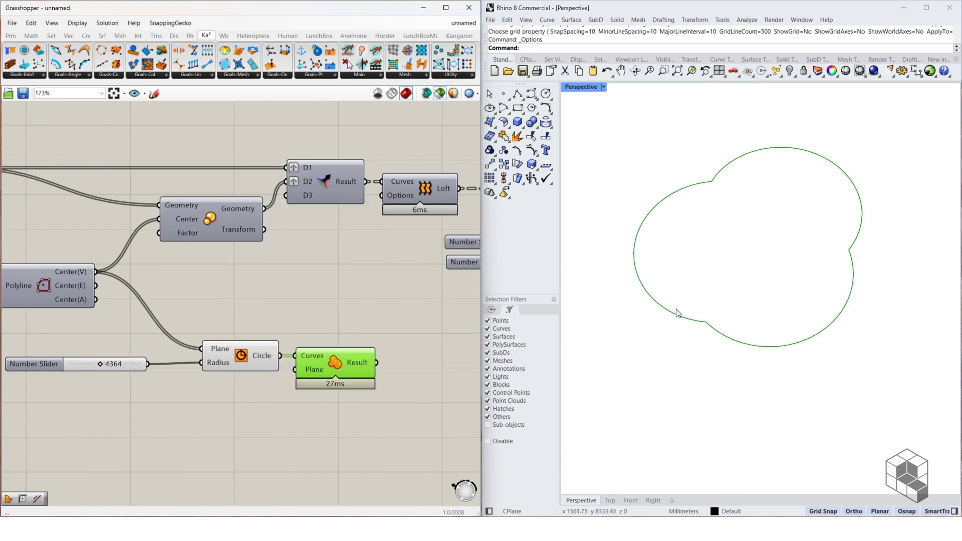
{"action": "left_click", "coordinate": [243, 367], "text": "shift"}
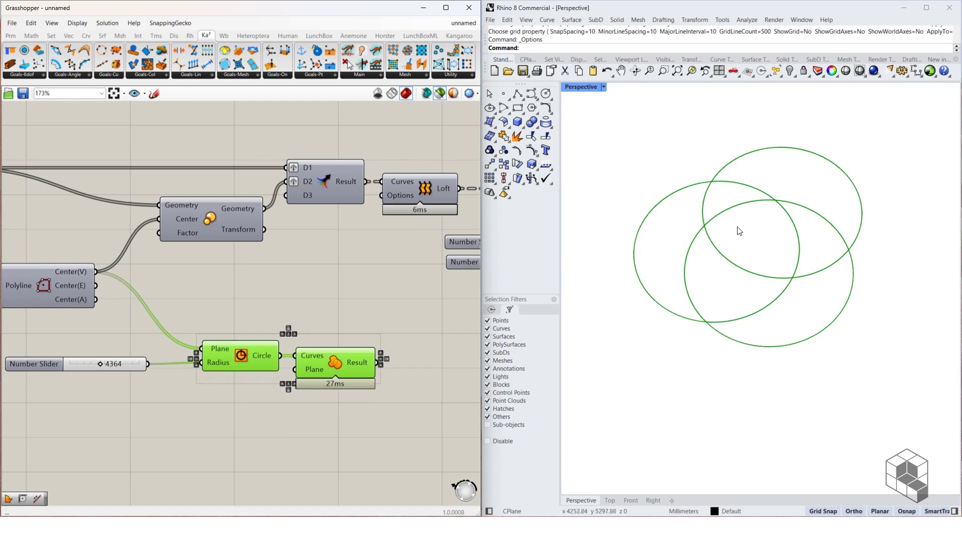
Add a Fillet component with Curve and Radius inputs and connect Region Union's Result to its Curve input
{"action": "right_click_drag", "start_coordinate": [396, 311], "coordinate": [284, 279]}
{"action": "left_click", "coordinate": [282, 281]}
{"action": "left_click", "coordinate": [242, 339]}
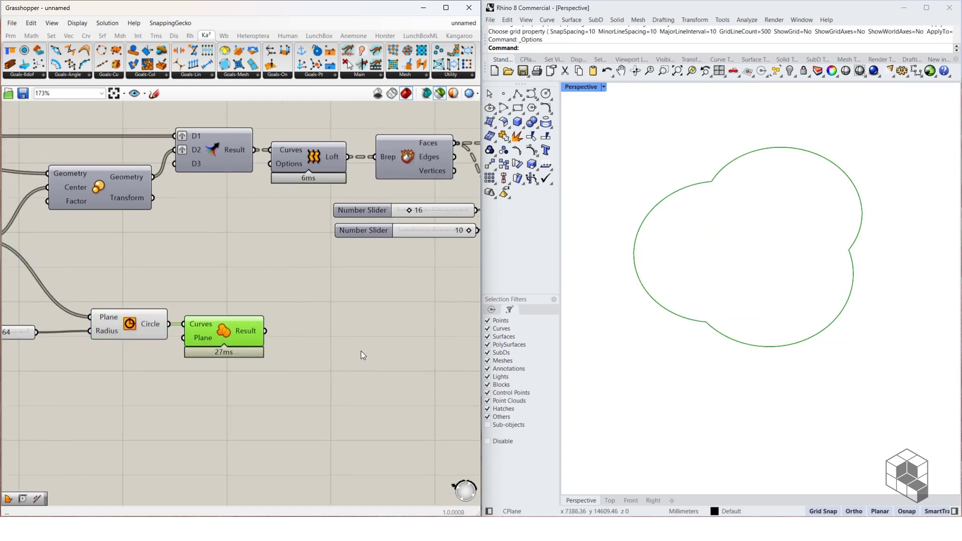
{"action": "double_click", "coordinate": [331, 331]}
{"action": "type", "text": "fill"}
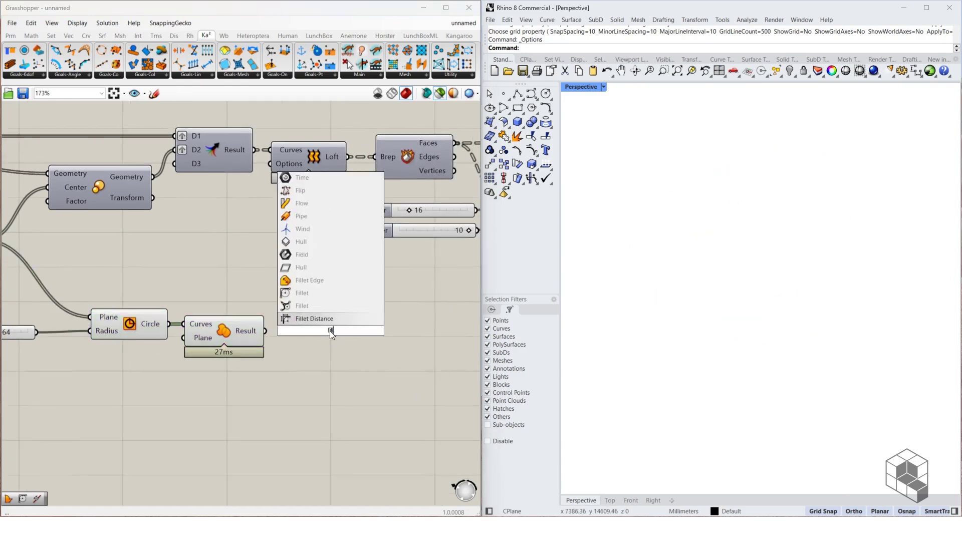
{"action": "left_click", "coordinate": [335, 293]}
{"action": "mouse_move", "coordinate": [265, 331]}
{"action": "left_mouse_down"}
{"action": "mouse_move", "coordinate": [289, 326]}
{"action": "mouse_move", "coordinate": [298, 346]}
{"action": "left_mouse_up"}
{"action": "double_click", "coordinate": [173, 388]}
{"action": "type", "text": "400"}
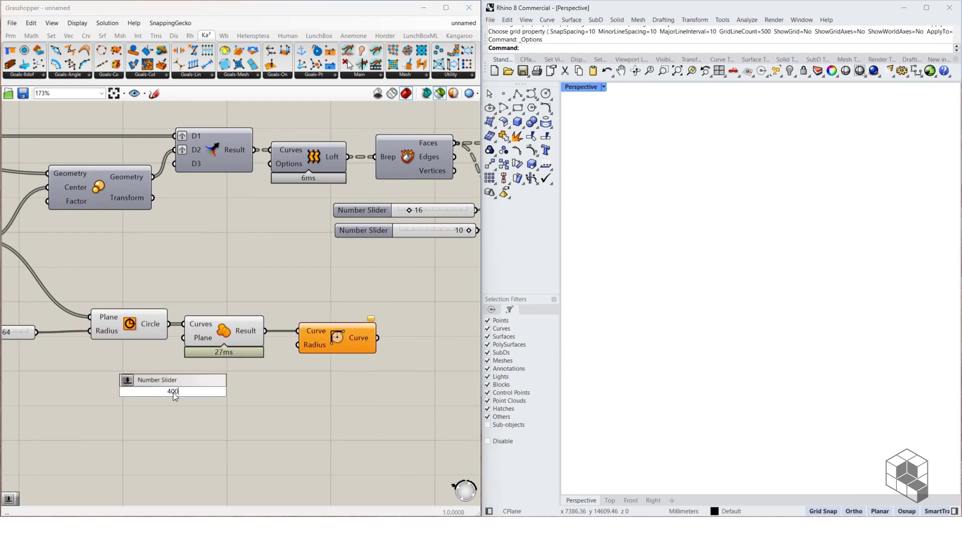
{"action": "key", "text": "Return"}
{"action": "left_click", "coordinate": [211, 389]}
{"action": "key", "text": "Delete"}
Add a Number Slider of 2000 and connect it to Fillet's Radius input
{"action": "double_click", "coordinate": [212, 390]}
{"action": "type", "text": "2000"}
{"action": "key", "text": "Return"}
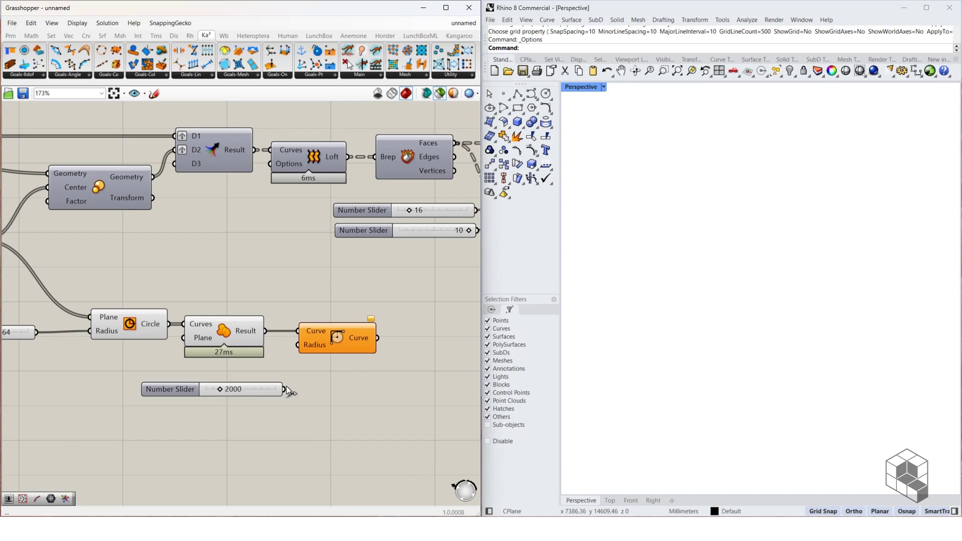
{"action": "left_click_drag", "start_coordinate": [286, 389], "coordinate": [298, 344]}
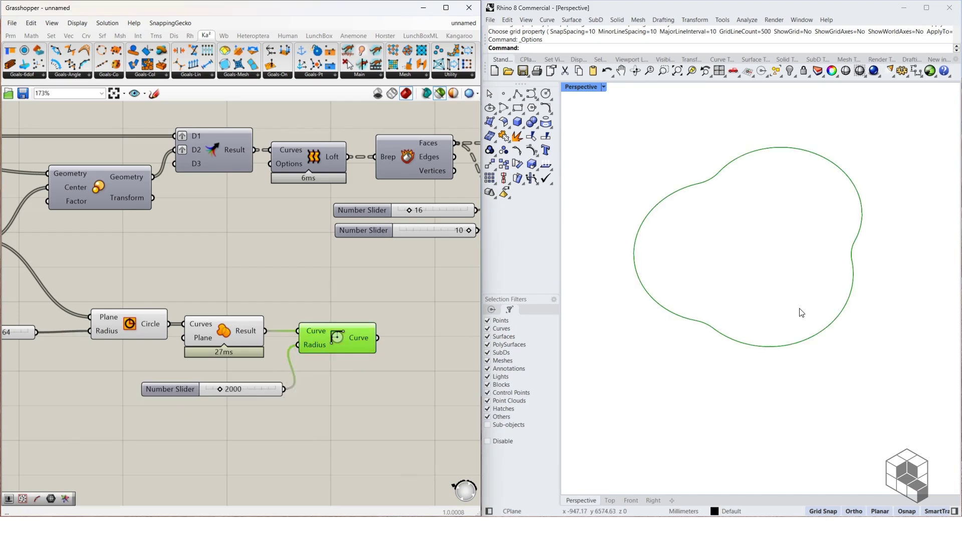
Add a Curve parameter after Fillet and connect the filleted curve to it
{"action": "right_click_drag", "start_coordinate": [338, 356], "coordinate": [197, 347]}
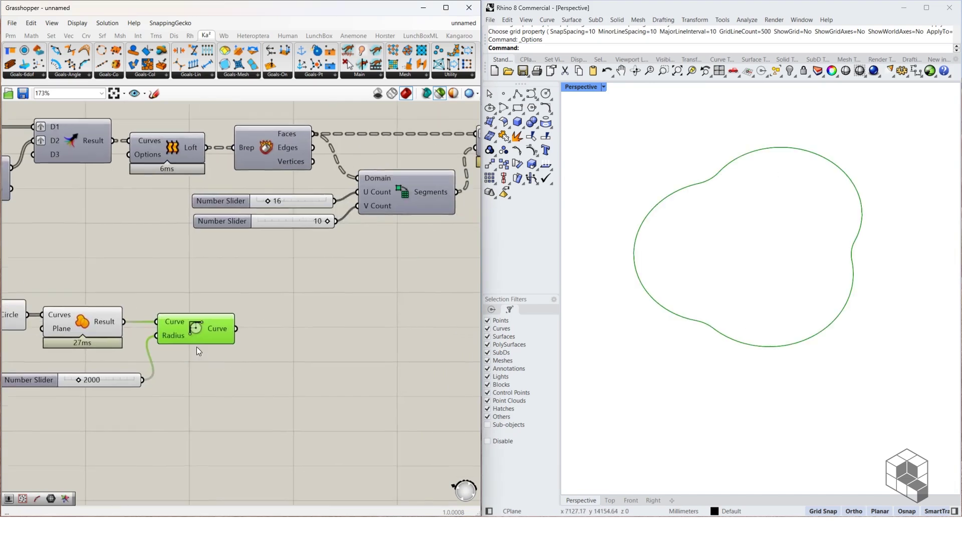
{"action": "double_click", "coordinate": [278, 332]}
{"action": "type", "text": "curve"}
{"action": "key", "text": "Return"}
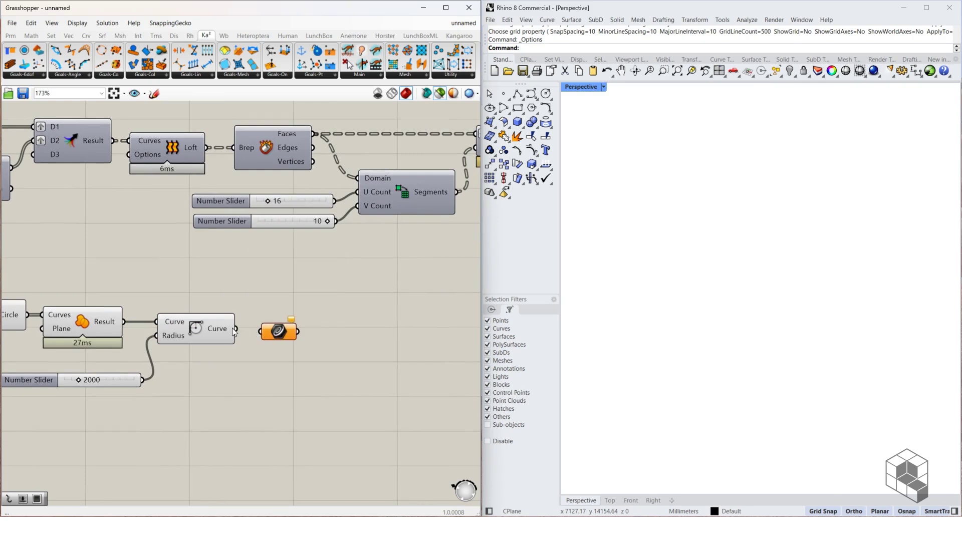
{"action": "left_click_drag", "start_coordinate": [234, 329], "coordinate": [261, 331]}
{"action": "left_click_drag", "start_coordinate": [278, 332], "coordinate": [283, 330]}
{"action": "right_click_drag", "start_coordinate": [283, 329], "coordinate": [177, 321]}
{"action": "scroll", "coordinate": [173, 317], "scroll_direction": "down", "scroll_amount": 5}
{"action": "left_click_drag", "start_coordinate": [174, 317], "coordinate": [398, 315]}
{"action": "right_click_drag", "start_coordinate": [386, 314], "coordinate": [88, 313]}
{"action": "scroll", "coordinate": [86, 313], "scroll_direction": "down", "scroll_amount": 4}
{"action": "left_click_drag", "start_coordinate": [107, 315], "coordinate": [188, 315]}
{"action": "scroll", "coordinate": [215, 293], "scroll_direction": "up", "scroll_amount": 8}
{"action": "left_click_drag", "start_coordinate": [136, 375], "coordinate": [231, 192]}
{"action": "right_click_drag", "start_coordinate": [246, 187], "coordinate": [219, 279]}
{"action": "left_click_drag", "start_coordinate": [206, 282], "coordinate": [176, 296]}
{"action": "right_click_drag", "start_coordinate": [176, 296], "coordinate": [425, 266]}
{"action": "left_click_drag", "start_coordinate": [422, 268], "coordinate": [265, 356]}
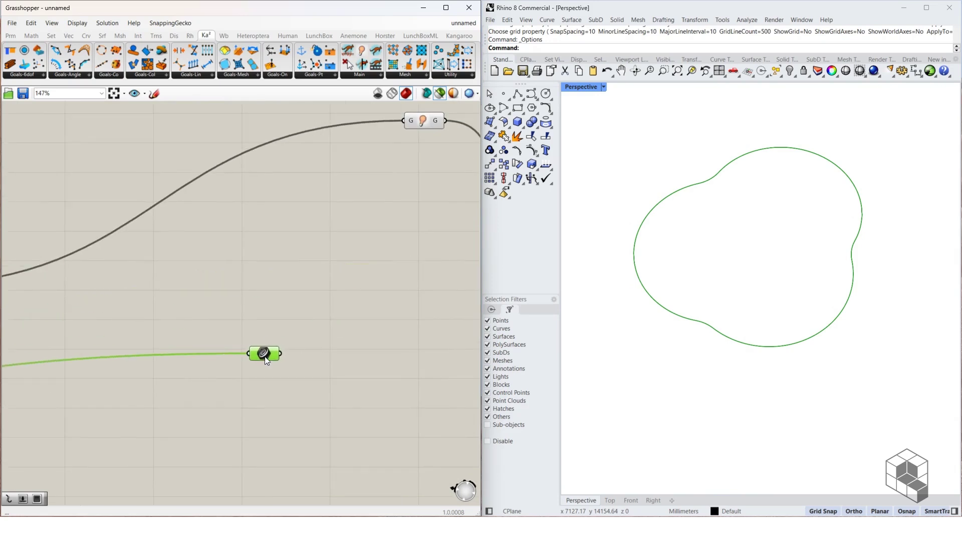
{"action": "scroll", "coordinate": [429, 218], "scroll_direction": "down", "scroll_amount": 5}
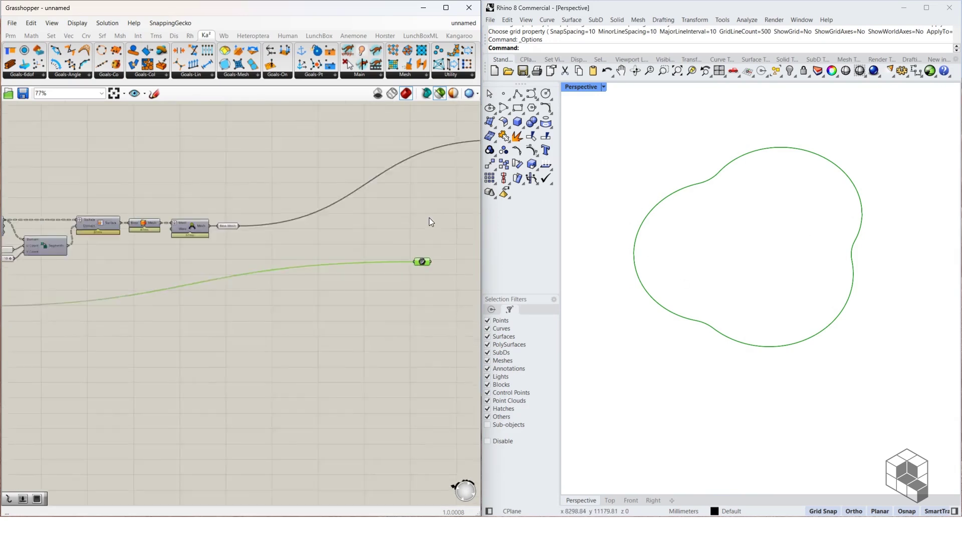
{"action": "scroll", "coordinate": [427, 221], "scroll_direction": "down", "scroll_amount": 2}
{"action": "left_click_drag", "start_coordinate": [279, 258], "coordinate": [236, 256]}
{"action": "scroll", "coordinate": [236, 255], "scroll_direction": "up", "scroll_amount": 9}
{"action": "scroll", "coordinate": [270, 235], "scroll_direction": "down", "scroll_amount": 3}
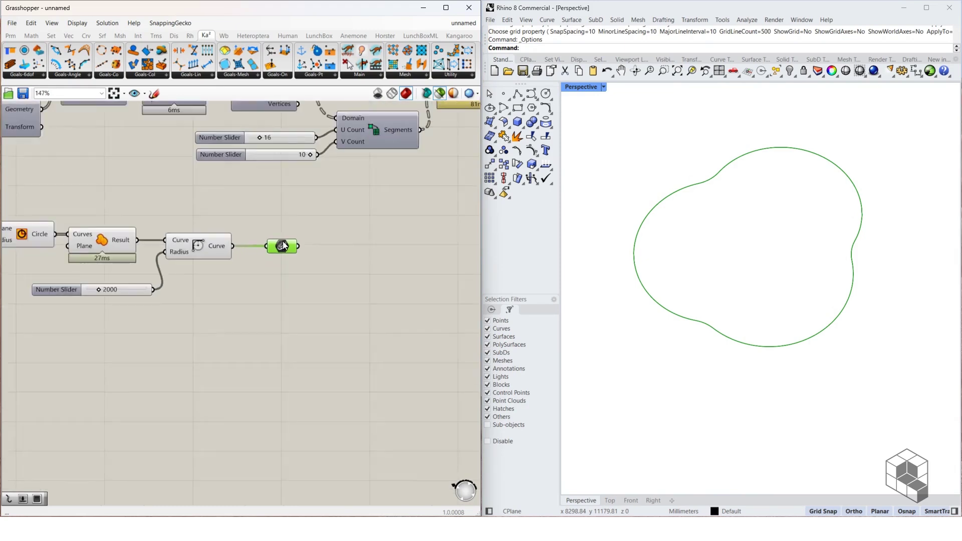
Add a Move component after the Curve parameter and connect the curve to its Geometry input
{"action": "right_click_drag", "start_coordinate": [320, 233], "coordinate": [244, 250]}
{"action": "double_click", "coordinate": [244, 251]}
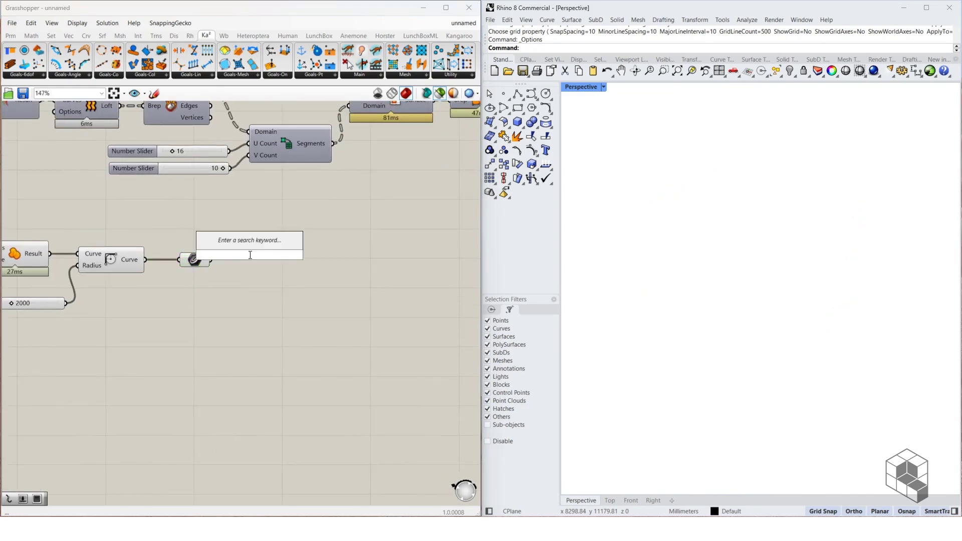
{"action": "type", "text": "move"}
{"action": "key", "text": "Return"}
{"action": "left_click_drag", "start_coordinate": [249, 255], "coordinate": [273, 272]}
{"action": "left_click_drag", "start_coordinate": [210, 260], "coordinate": [229, 270]}
Add a Unit Z vector with a 4000 slider as its Factor and connect it to Move's Motion input
{"action": "double_click", "coordinate": [148, 320]}
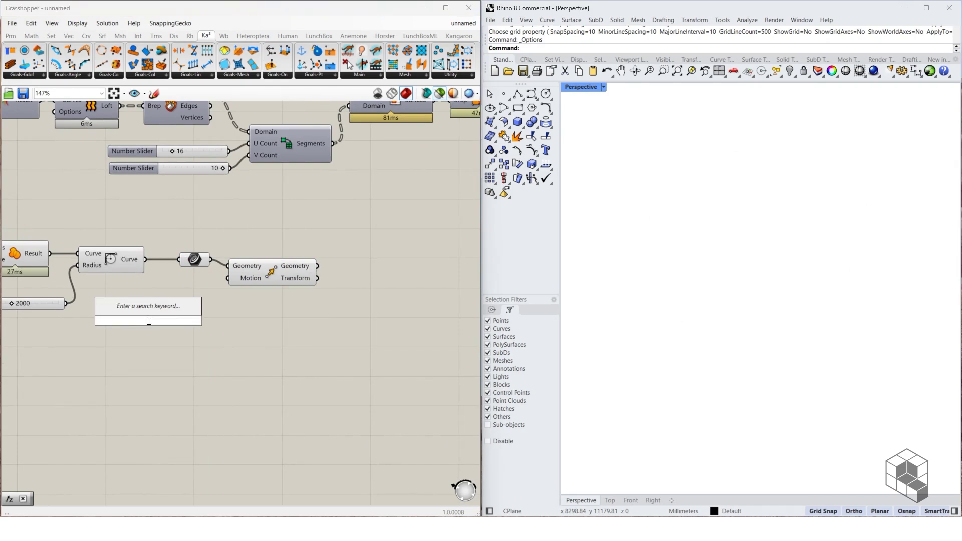
{"action": "type", "text": "z"}
{"action": "key", "text": "Return"}
{"action": "left_click_drag", "start_coordinate": [151, 318], "coordinate": [172, 310]}
{"action": "double_click", "coordinate": [78, 335]}
{"action": "type", "text": "4000"}
{"action": "key", "text": "Return"}
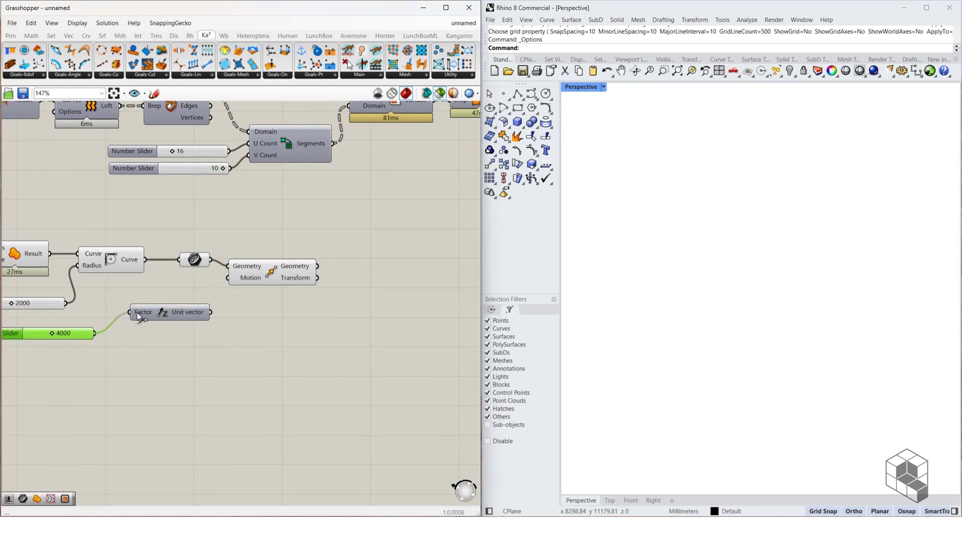
{"action": "left_click", "coordinate": [231, 291]}
Duplicate the Curve parameter, feed it Move's Geometry output, place it below Base Mesh, and preview both together
{"action": "left_click", "coordinate": [193, 260]}
{"action": "left_click_drag", "start_coordinate": [193, 260], "coordinate": [343, 267], "text": "alt"}
{"action": "scroll", "coordinate": [382, 261], "scroll_direction": "down", "scroll_amount": 3}
{"action": "right_click_drag", "start_coordinate": [381, 260], "coordinate": [154, 294]}
{"action": "scroll", "coordinate": [146, 303], "scroll_direction": "down", "scroll_amount": 1}
{"action": "left_click_drag", "start_coordinate": [142, 298], "coordinate": [245, 298]}
{"action": "left_click", "coordinate": [292, 214], "text": "shift"}
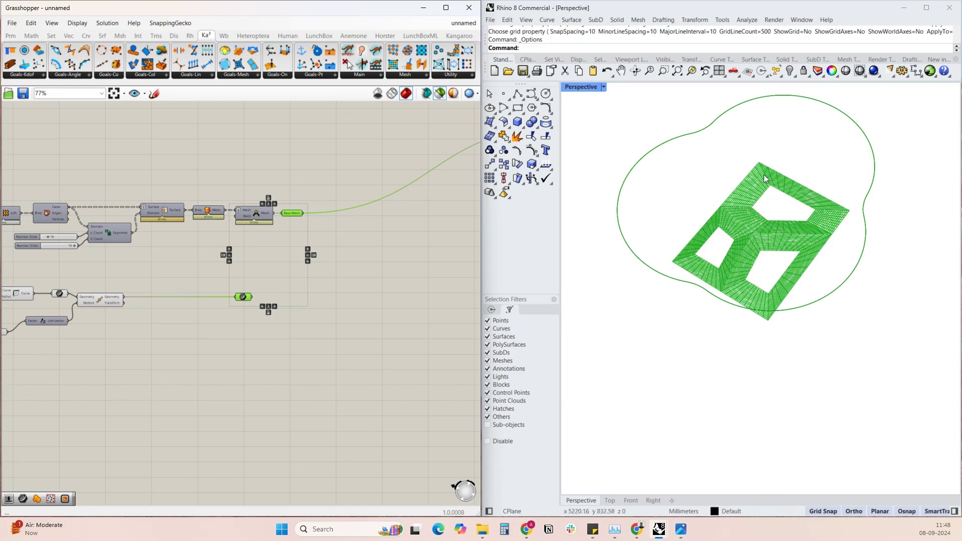
Add a Mesh Edges component beside Base Mesh and connect Base Mesh to its Mesh input
{"action": "right_click_drag", "start_coordinate": [272, 276], "coordinate": [123, 316]}
{"action": "scroll", "coordinate": [165, 271], "scroll_direction": "up", "scroll_amount": 5}
{"action": "left_click", "coordinate": [164, 270]}
{"action": "left_click", "coordinate": [107, 232]}
{"action": "double_click", "coordinate": [186, 257]}
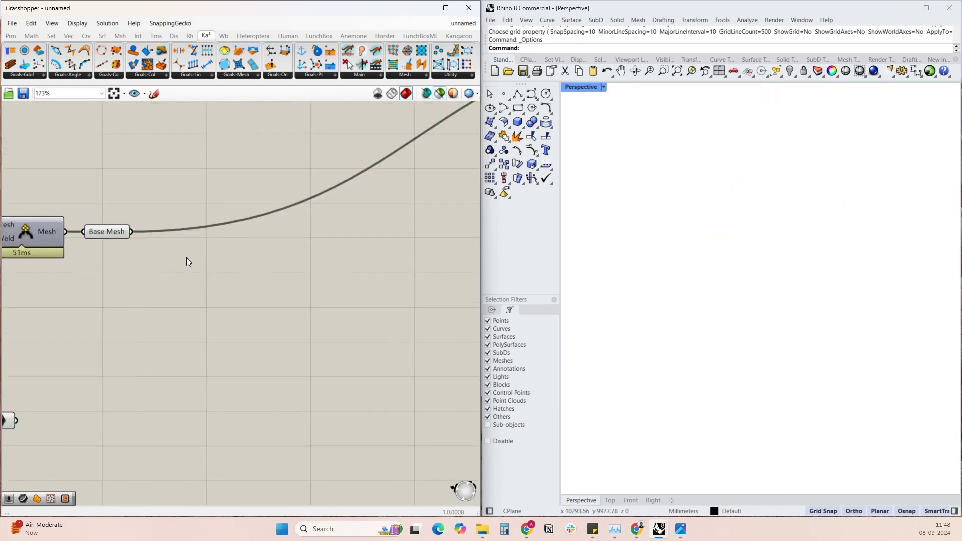
{"action": "type", "text": "mesh edges"}
{"action": "left_click", "coordinate": [196, 235]}
{"action": "left_click_drag", "start_coordinate": [131, 231], "coordinate": [124, 258]}
{"action": "left_click_drag", "start_coordinate": [207, 239], "coordinate": [285, 240]}
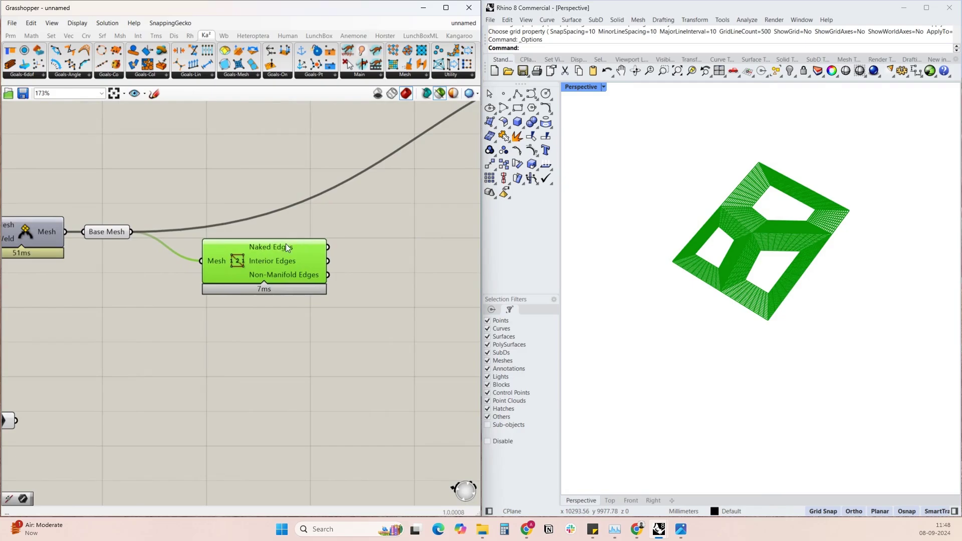
Add a Join Curves component, connect Naked Edges to its Curves input, and inspect the resulting outer boundary
{"action": "scroll", "coordinate": [750, 196], "scroll_direction": "up", "scroll_amount": 5}
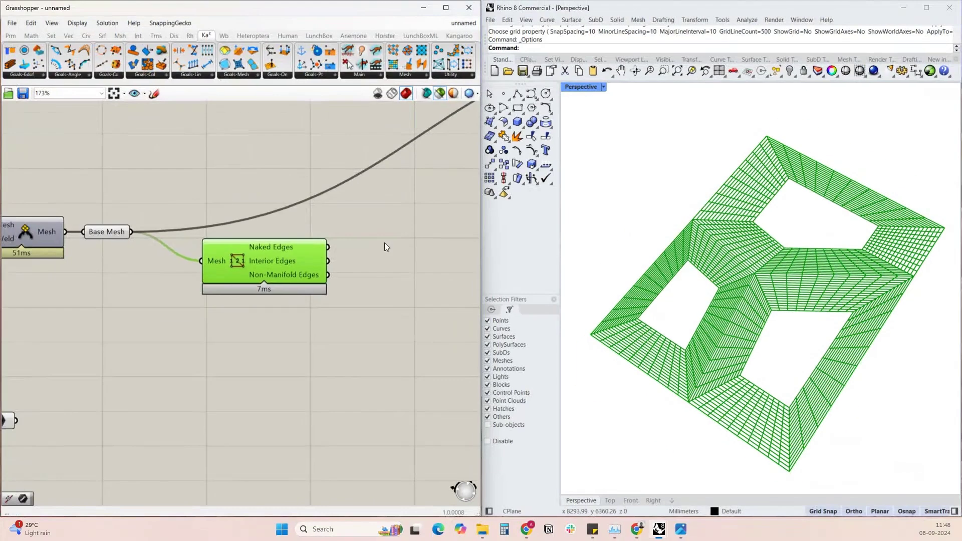
{"action": "right_click_drag", "start_coordinate": [383, 243], "coordinate": [308, 243]}
{"action": "double_click", "coordinate": [333, 240]}
{"action": "type", "text": "join"}
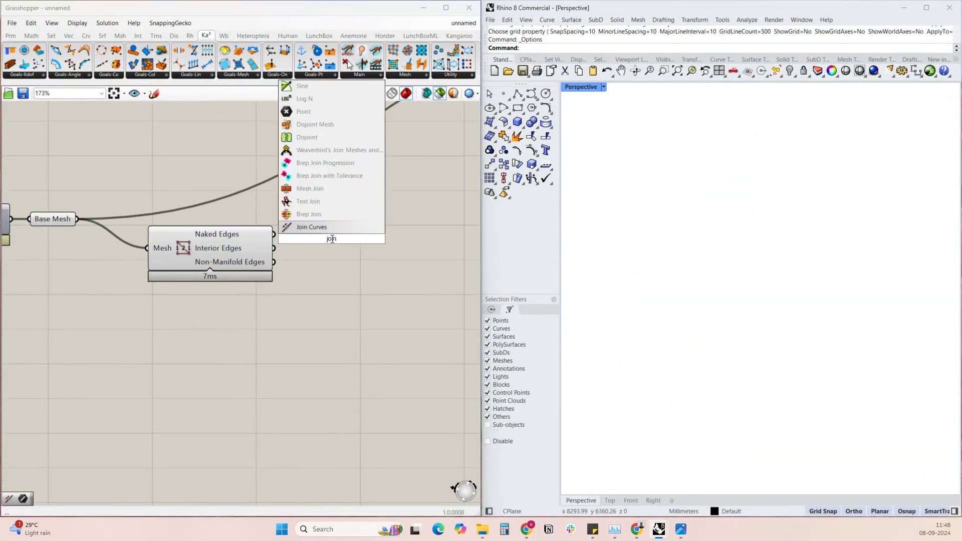
{"action": "key", "text": "Return"}
{"action": "left_click_drag", "start_coordinate": [274, 234], "coordinate": [333, 242]}
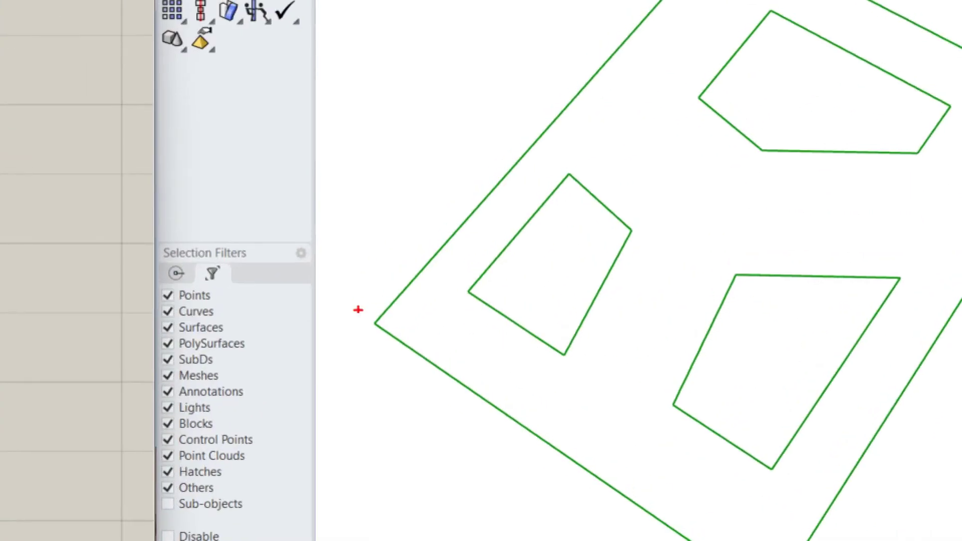
{"action": "left_click_drag", "start_coordinate": [379, 327], "coordinate": [673, 515]}
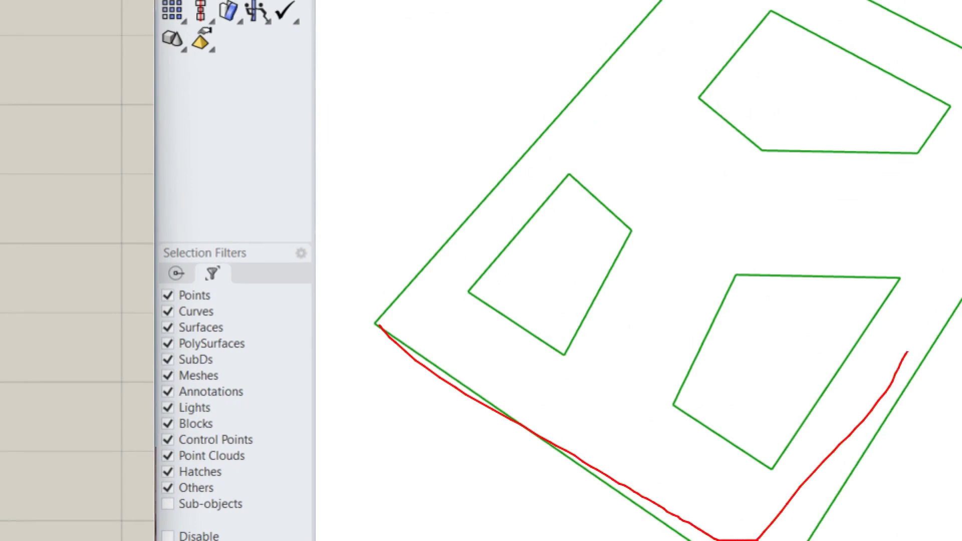
{"action": "left_click_drag", "start_coordinate": [908, 1], "coordinate": [389, 290]}
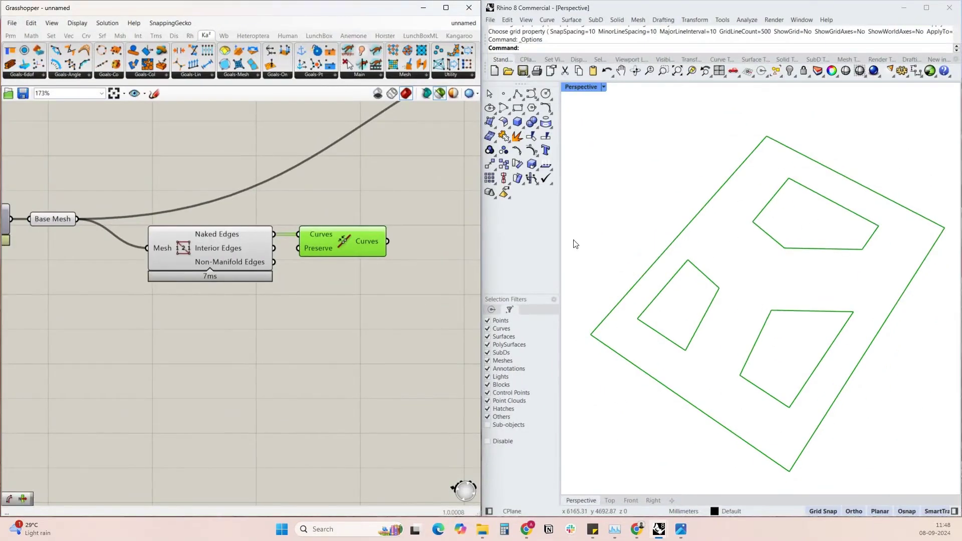
Add a curve Length component after Join Curves and connect the joined curves to it
{"action": "right_click_drag", "start_coordinate": [398, 250], "coordinate": [206, 259]}
{"action": "double_click", "coordinate": [261, 260]}
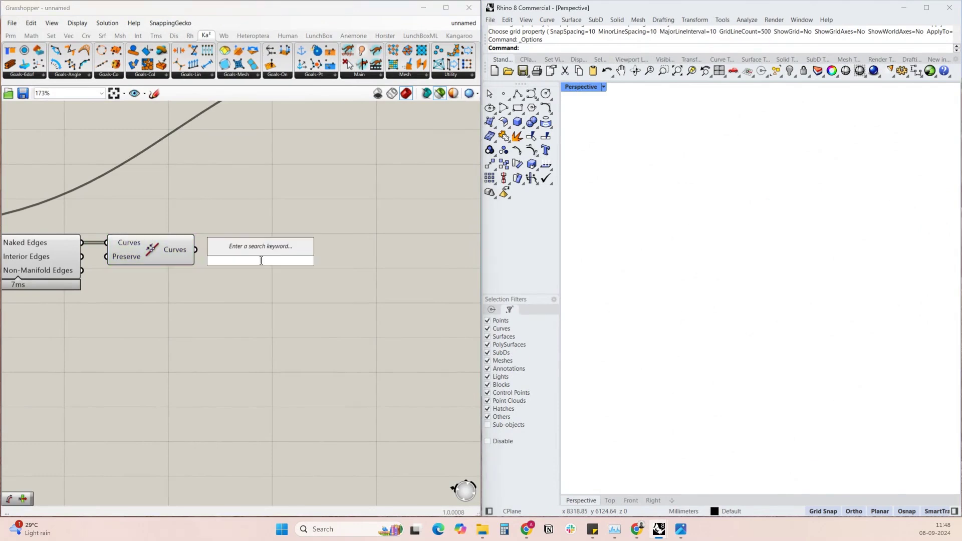
{"action": "type", "text": "lenght"}
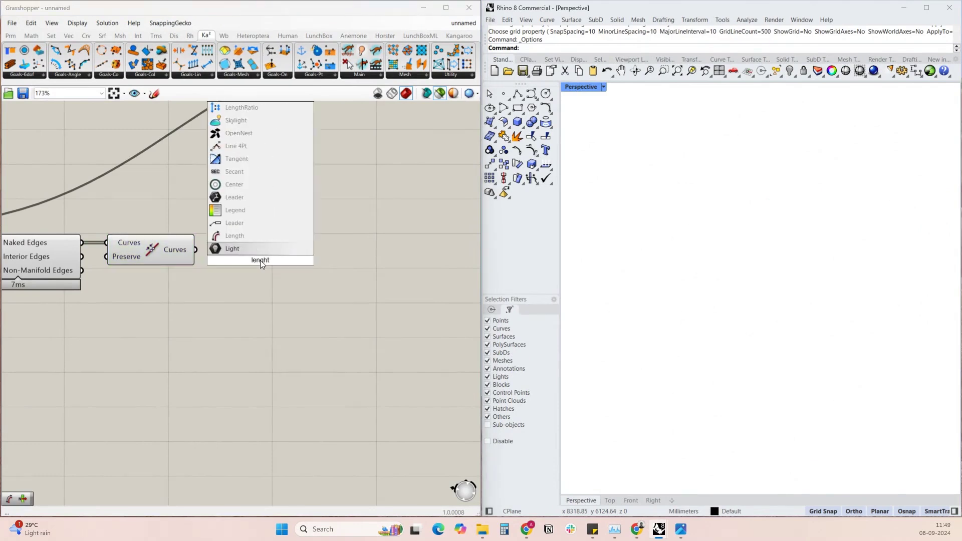
{"action": "left_click", "coordinate": [245, 238]}
{"action": "scroll", "coordinate": [210, 245], "scroll_direction": "up", "scroll_amount": 3}
{"action": "left_click_drag", "start_coordinate": [183, 253], "coordinate": [301, 244]}
Add a Sort List component with Length connected to Keys and the joined curves connected to Values A
{"action": "scroll", "coordinate": [203, 205], "scroll_direction": "down", "scroll_amount": 4}
{"action": "double_click", "coordinate": [326, 257]}
{"action": "type", "text": "sort"}
{"action": "left_click", "coordinate": [309, 245]}
{"action": "right_click_drag", "start_coordinate": [412, 243], "coordinate": [321, 247]}
{"action": "mouse_move", "coordinate": [248, 248]}
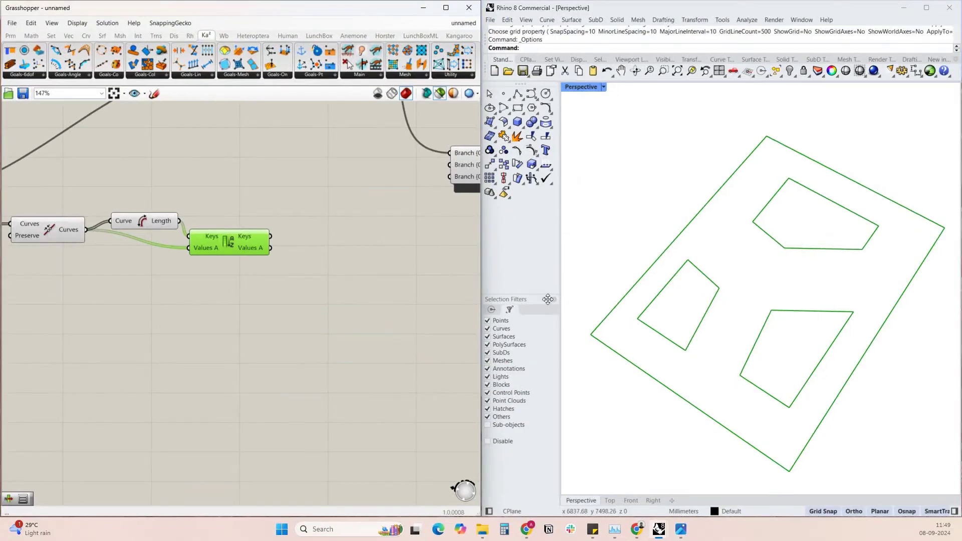
Add a List Item component that extracts the longest boundary curve from Sort List's Values A using a -1 panel as Index
{"action": "double_click", "coordinate": [311, 250]}
{"action": "type", "text": "list item"}
{"action": "key", "text": "Return"}
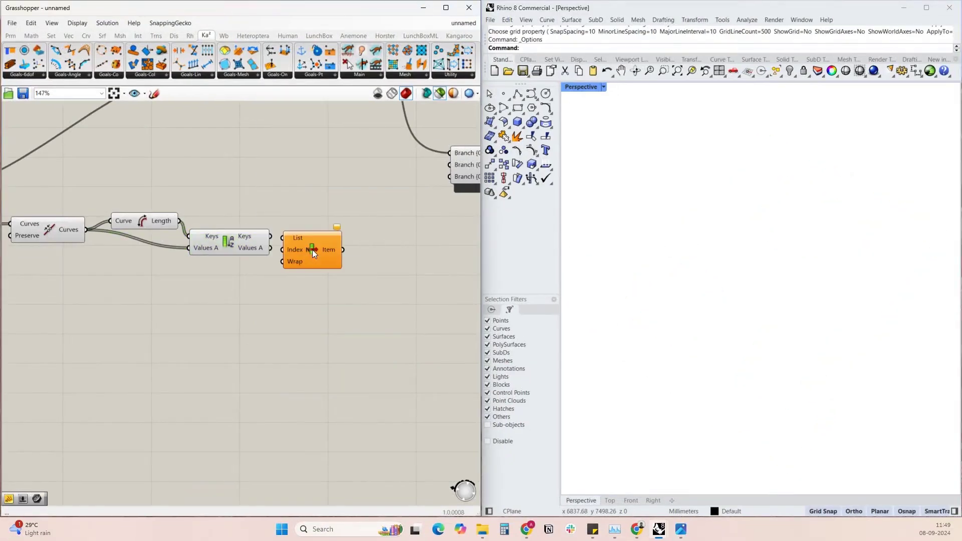
{"action": "left_click_drag", "start_coordinate": [271, 248], "coordinate": [290, 259]}
{"action": "double_click", "coordinate": [264, 268]}
{"action": "type", "text": "//-1"}
{"action": "key", "text": "Return"}
{"action": "left_click", "coordinate": [311, 255]}
Add an Explode component after List Item and connect the extracted boundary curve to its Curve input
{"action": "scroll", "coordinate": [292, 254], "scroll_direction": "down", "scroll_amount": 3}
{"action": "right_click_drag", "start_coordinate": [414, 237], "coordinate": [311, 261]}
{"action": "scroll", "coordinate": [302, 263], "scroll_direction": "down", "scroll_amount": 3}
{"action": "scroll", "coordinate": [300, 264], "scroll_direction": "up", "scroll_amount": 4}
{"action": "double_click", "coordinate": [322, 270]}
{"action": "type", "text": "explode"}
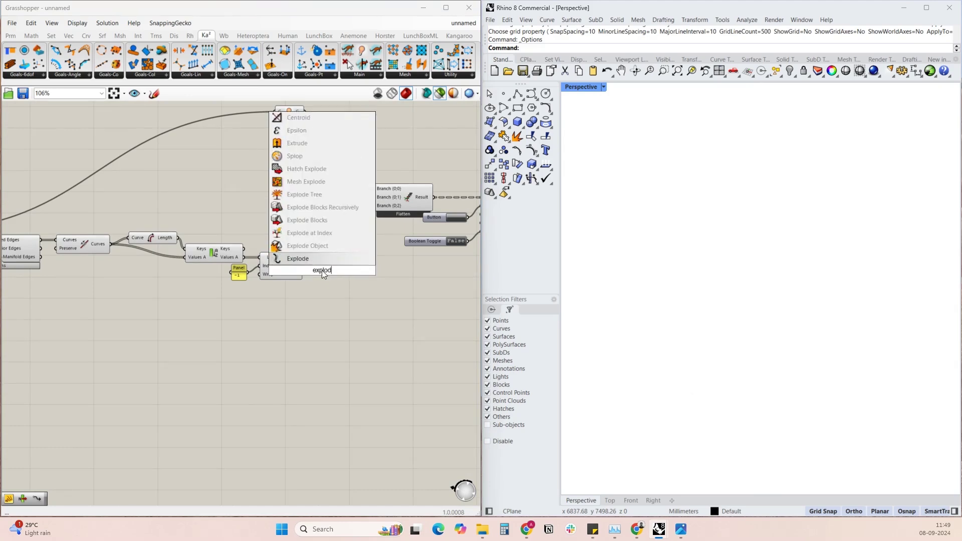
{"action": "key", "text": "Return"}
{"action": "left_click_drag", "start_coordinate": [325, 269], "coordinate": [302, 266]}
Move the whole solver group, including its upstream goal component and output mesh, further right to free up canvas space
{"action": "right_click_drag", "start_coordinate": [319, 281], "coordinate": [140, 309]}
{"action": "scroll", "coordinate": [143, 310], "scroll_direction": "down", "scroll_amount": 5}
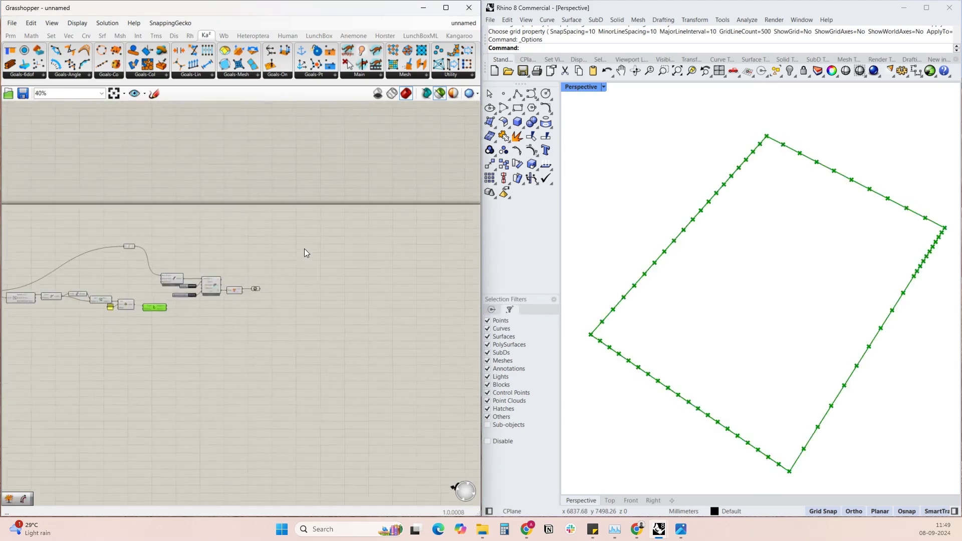
{"action": "left_click_drag", "start_coordinate": [316, 234], "coordinate": [172, 305]}
{"action": "left_click_drag", "start_coordinate": [146, 231], "coordinate": [121, 255], "text": "shift"}
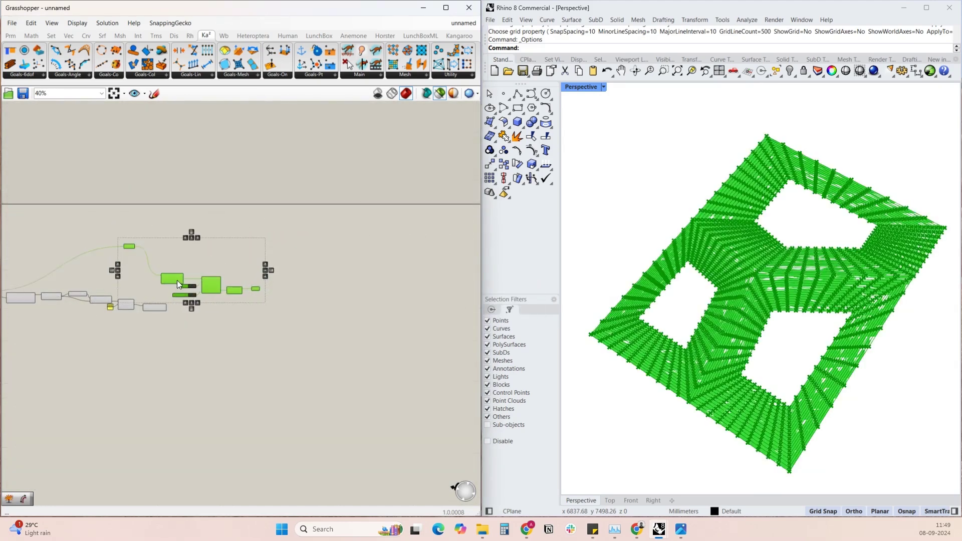
{"action": "left_click_drag", "start_coordinate": [172, 278], "coordinate": [313, 279]}
{"action": "scroll", "coordinate": [131, 303], "scroll_direction": "up", "scroll_amount": 4}
{"action": "left_click", "coordinate": [193, 311]}
Move the target curve parameter below and alongside the Explode component, and inspect Explode's Vertices list
{"action": "right_click_drag", "start_coordinate": [165, 357], "coordinate": [294, 328]}
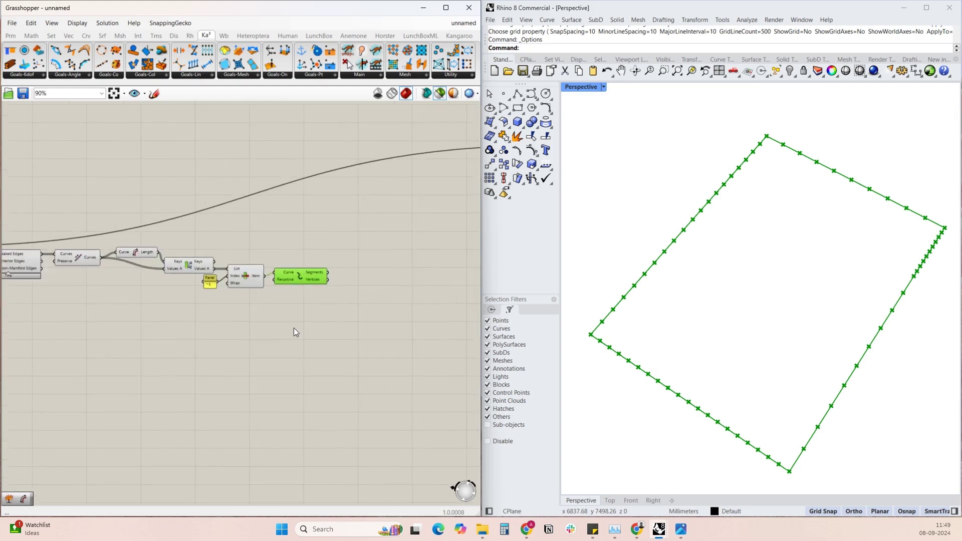
{"action": "scroll", "coordinate": [313, 308], "scroll_direction": "down", "scroll_amount": 5}
{"action": "scroll", "coordinate": [126, 319], "scroll_direction": "up", "scroll_amount": 3}
{"action": "left_click_drag", "start_coordinate": [115, 328], "coordinate": [431, 329]}
{"action": "right_click_drag", "start_coordinate": [438, 313], "coordinate": [293, 323]}
{"action": "scroll", "coordinate": [293, 324], "scroll_direction": "up", "scroll_amount": 4}
{"action": "right_click_drag", "start_coordinate": [307, 278], "coordinate": [248, 283]}
{"action": "left_click", "coordinate": [222, 249]}
{"action": "mouse_move", "coordinate": [224, 261]}
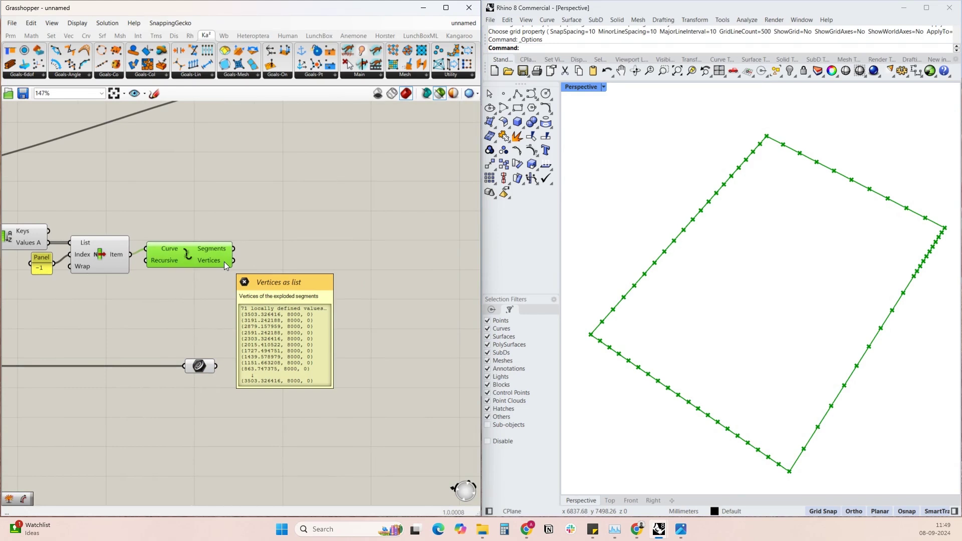
{"action": "double_click", "coordinate": [266, 260]}
{"action": "type", "text": "remove"}
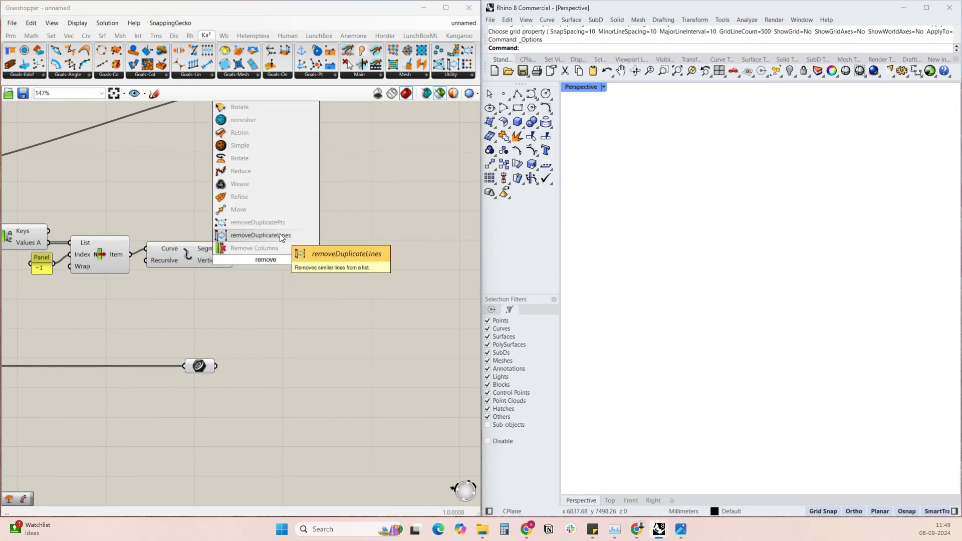
{"action": "left_click", "coordinate": [279, 235]}
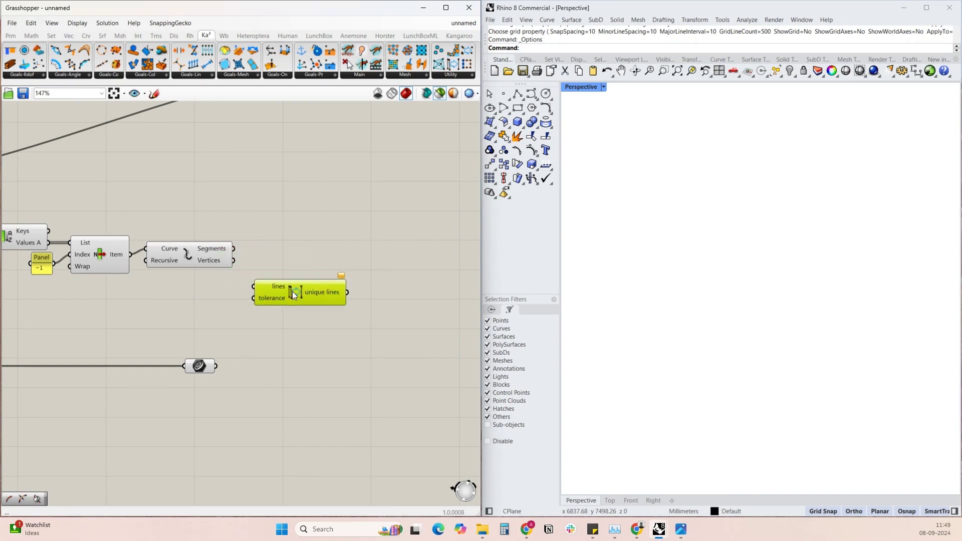
Add a removeDuplicatePts component and connect Explode's Vertices to its points input
{"action": "double_click", "coordinate": [295, 301]}
{"action": "type", "text": "remove"}
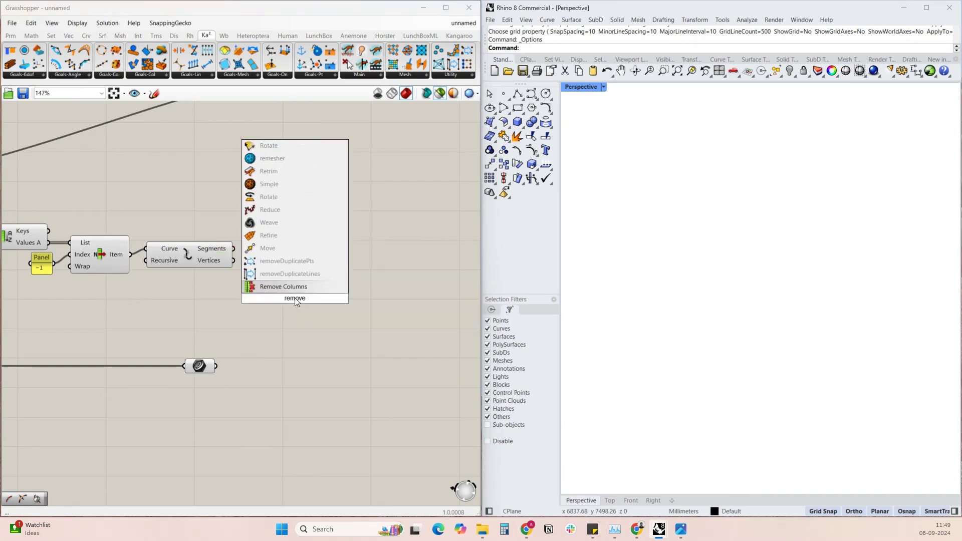
{"action": "left_click", "coordinate": [299, 262]}
{"action": "left_click_drag", "start_coordinate": [244, 293], "coordinate": [233, 260]}
{"action": "left_click", "coordinate": [321, 301]}
{"action": "mouse_move", "coordinate": [331, 301]}
Examine the unique boundary points together with the raised target curve in the perspective view
{"action": "right_click_drag", "start_coordinate": [338, 273], "coordinate": [202, 231]}
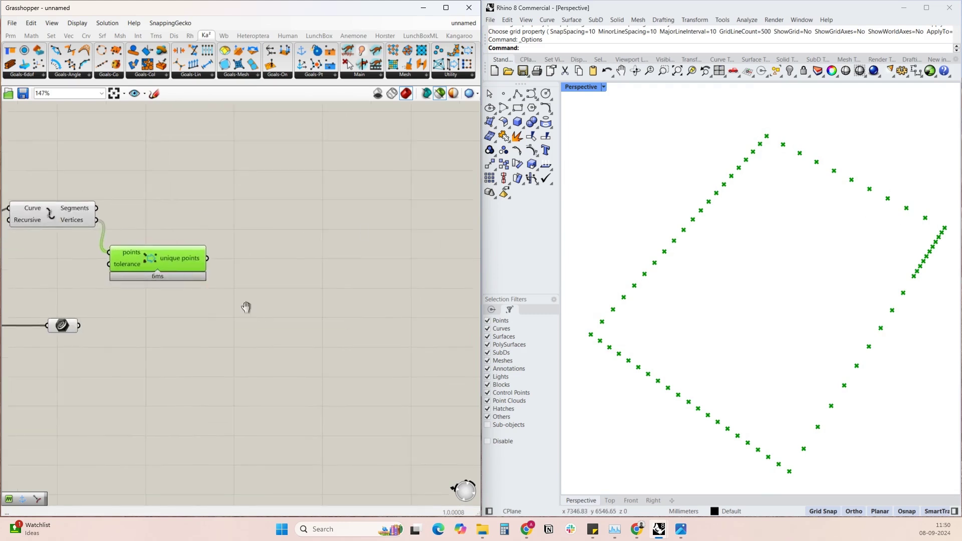
{"action": "right_click_drag", "start_coordinate": [258, 273], "coordinate": [293, 201]}
{"action": "left_click", "coordinate": [301, 232]}
{"action": "double_click", "coordinate": [302, 233]}
{"action": "left_click", "coordinate": [109, 251]}
{"action": "left_click", "coordinate": [188, 191], "text": "shift"}
{"action": "scroll", "coordinate": [670, 163], "scroll_direction": "down", "scroll_amount": 7}
{"action": "right_click_drag", "start_coordinate": [699, 198], "coordinate": [740, 147]}
{"action": "scroll", "coordinate": [708, 226], "scroll_direction": "up", "scroll_amount": 5}
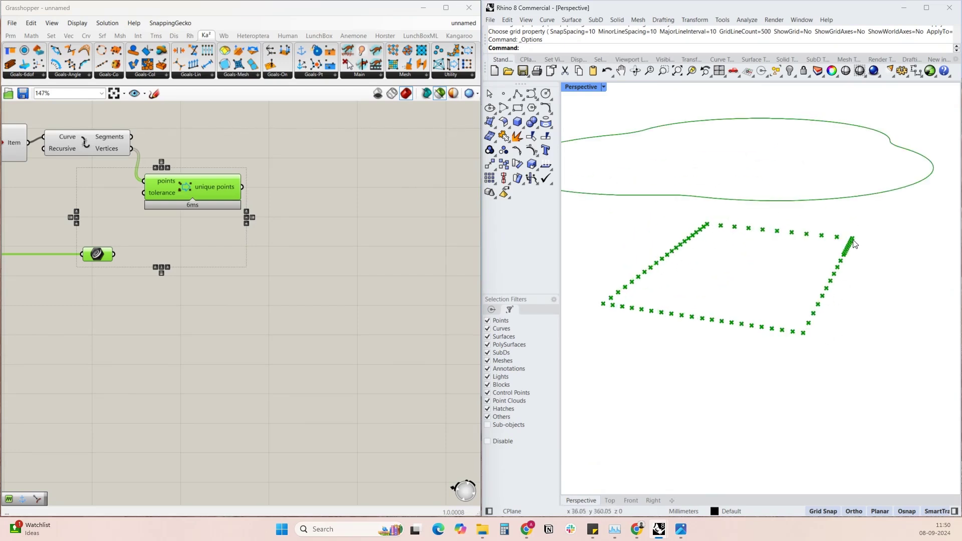
Add a Kangaroo OnCurve goal, connecting the unique points to Points and the target curve to Curve
{"action": "right_click_drag", "start_coordinate": [300, 249], "coordinate": [289, 283]}
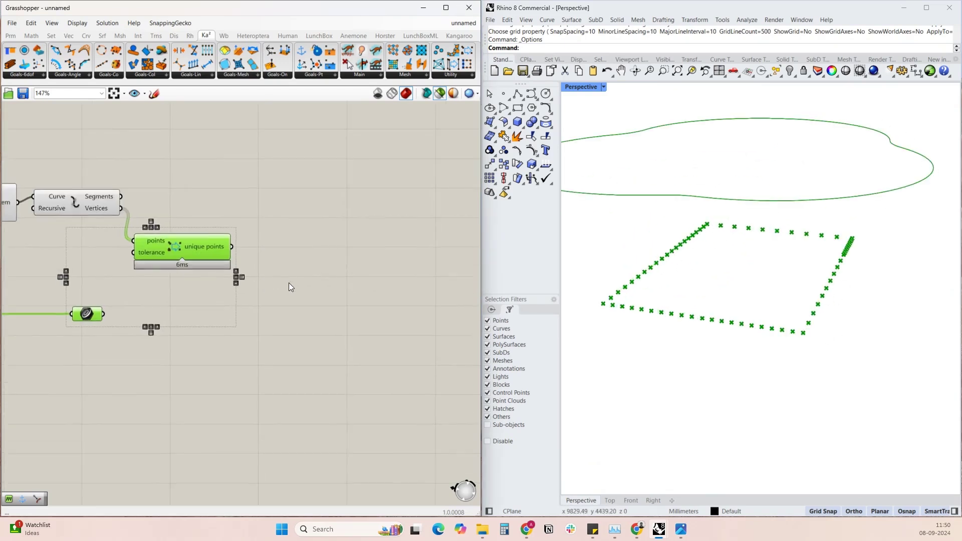
{"action": "left_click", "coordinate": [277, 76]}
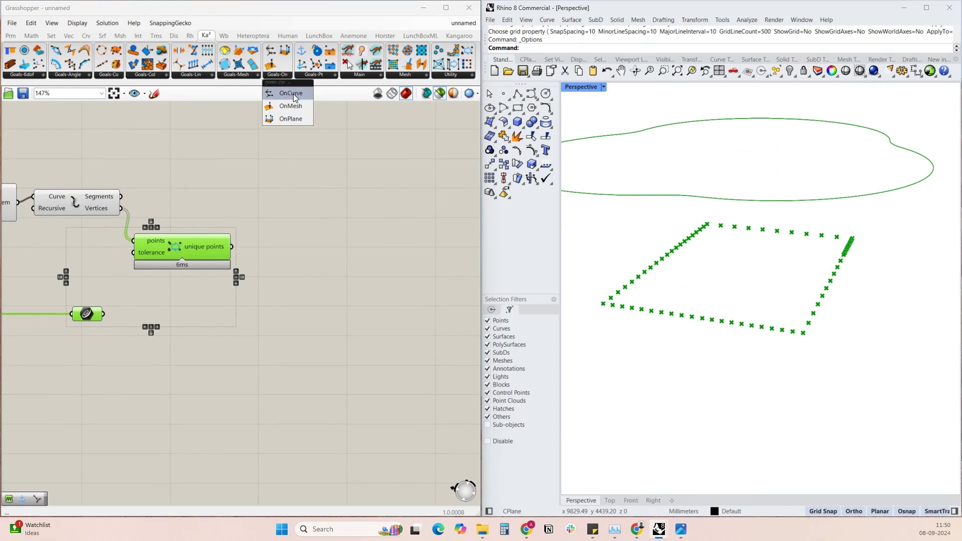
{"action": "left_click_drag", "start_coordinate": [297, 94], "coordinate": [342, 322]}
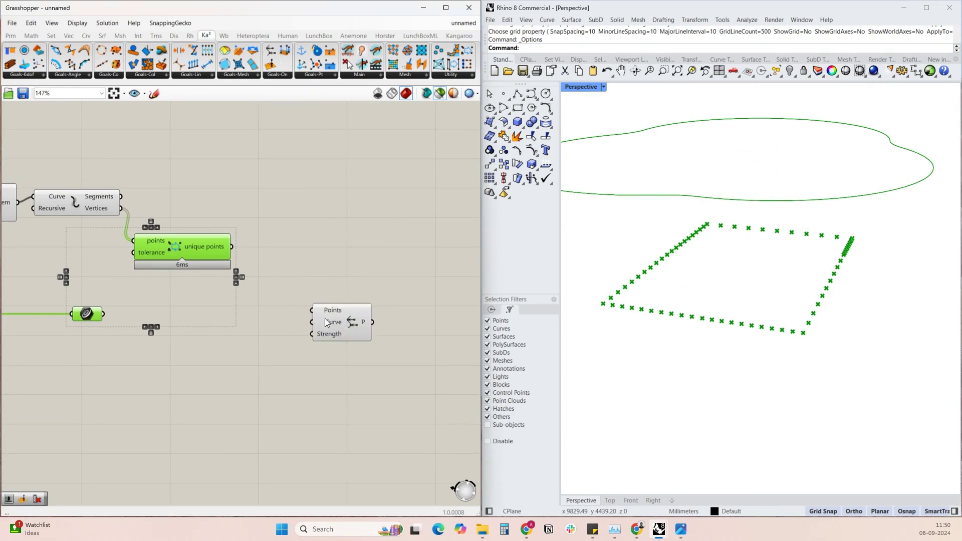
{"action": "left_click", "coordinate": [249, 249]}
{"action": "left_click_drag", "start_coordinate": [232, 246], "coordinate": [312, 322]}
{"action": "left_click_drag", "start_coordinate": [334, 324], "coordinate": [394, 297]}
Connect the OnCurve goal's output to Branch (0;1) of the Entwine component feeding the solver
{"action": "scroll", "coordinate": [262, 277], "scroll_direction": "down", "scroll_amount": 4}
{"action": "scroll", "coordinate": [308, 280], "scroll_direction": "up", "scroll_amount": 3}
{"action": "right_click_drag", "start_coordinate": [384, 327], "coordinate": [166, 343]}
{"action": "scroll", "coordinate": [181, 345], "scroll_direction": "down", "scroll_amount": 3}
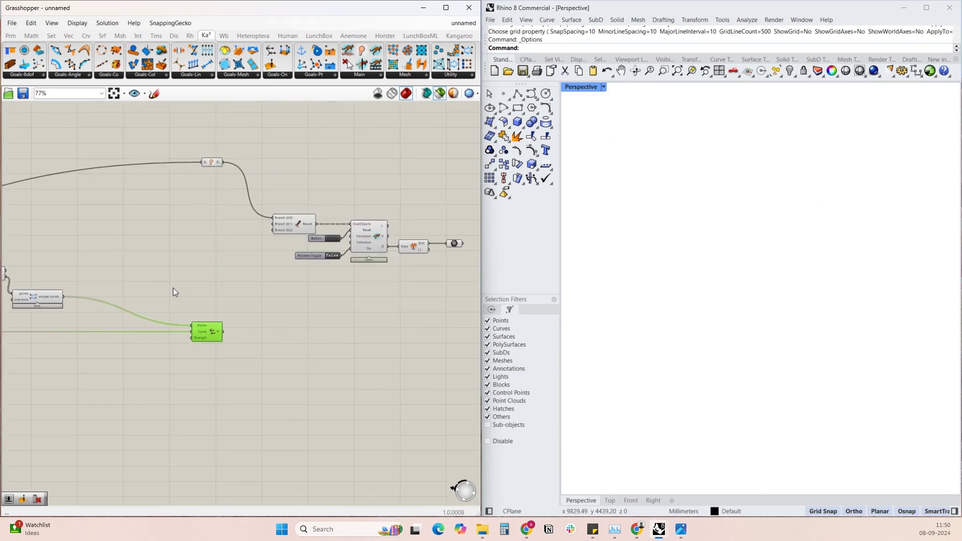
{"action": "right_click_drag", "start_coordinate": [146, 277], "coordinate": [212, 284]}
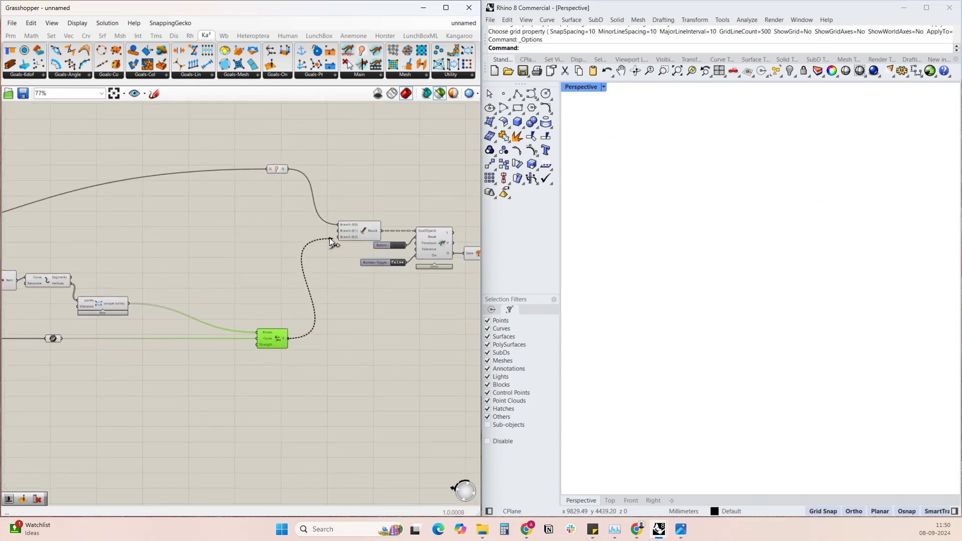
{"action": "left_click_drag", "start_coordinate": [332, 235], "coordinate": [336, 232]}
Select the solver's output mesh for preview and switch the solver's Boolean Toggle to True
{"action": "right_click_drag", "start_coordinate": [367, 317], "coordinate": [269, 332]}
{"action": "scroll", "coordinate": [407, 263], "scroll_direction": "up", "scroll_amount": 3}
{"action": "left_click", "coordinate": [431, 265]}
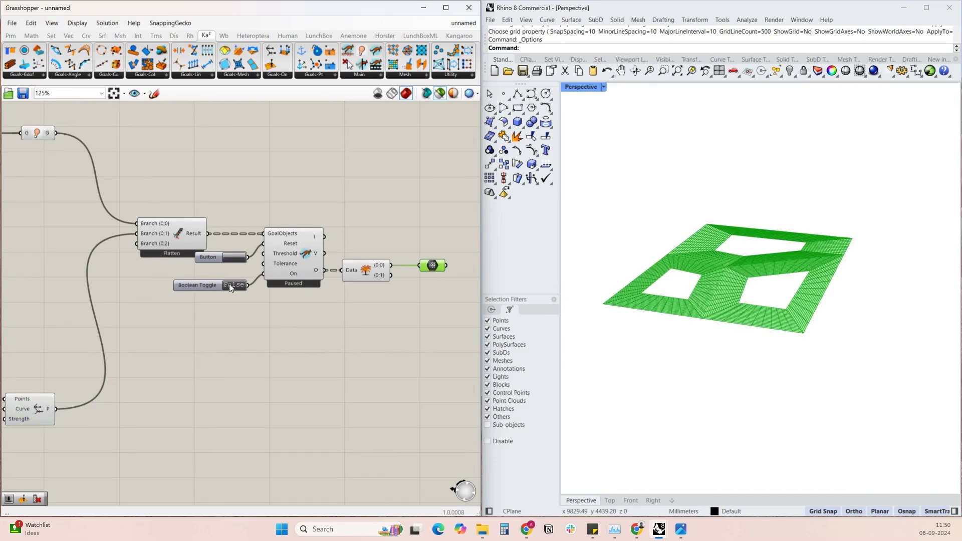
{"action": "left_click", "coordinate": [230, 285]}
Examine how the solved mesh is pulled onto the target curve, checking its edges and the areas around the openings
{"action": "right_click_drag", "start_coordinate": [787, 182], "coordinate": [773, 225]}
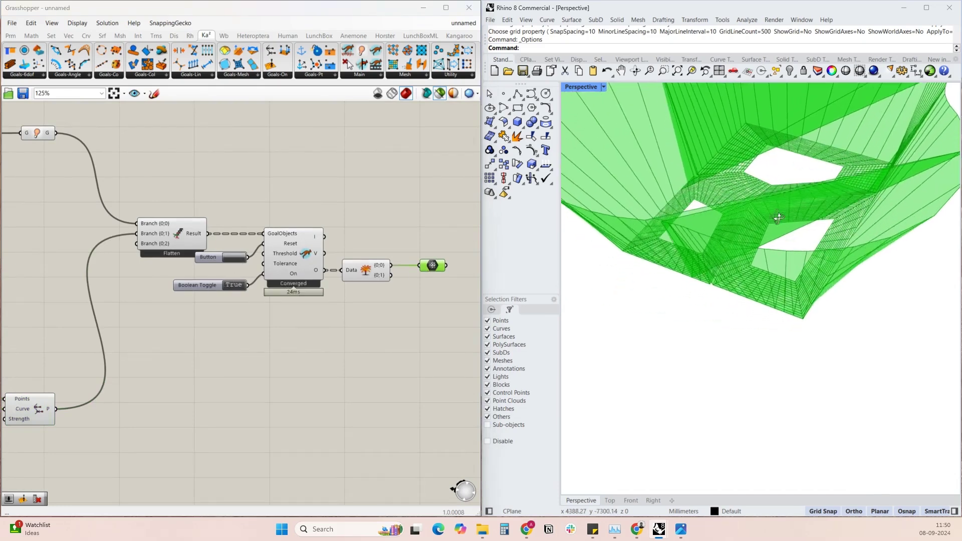
{"action": "scroll", "coordinate": [772, 228], "scroll_direction": "down", "scroll_amount": 8}
{"action": "scroll", "coordinate": [722, 261], "scroll_direction": "up", "scroll_amount": 5}
{"action": "right_click_drag", "start_coordinate": [715, 226], "coordinate": [691, 264]}
{"action": "scroll", "coordinate": [744, 226], "scroll_direction": "down", "scroll_amount": 3}
{"action": "scroll", "coordinate": [744, 226], "scroll_direction": "up", "scroll_amount": 5}
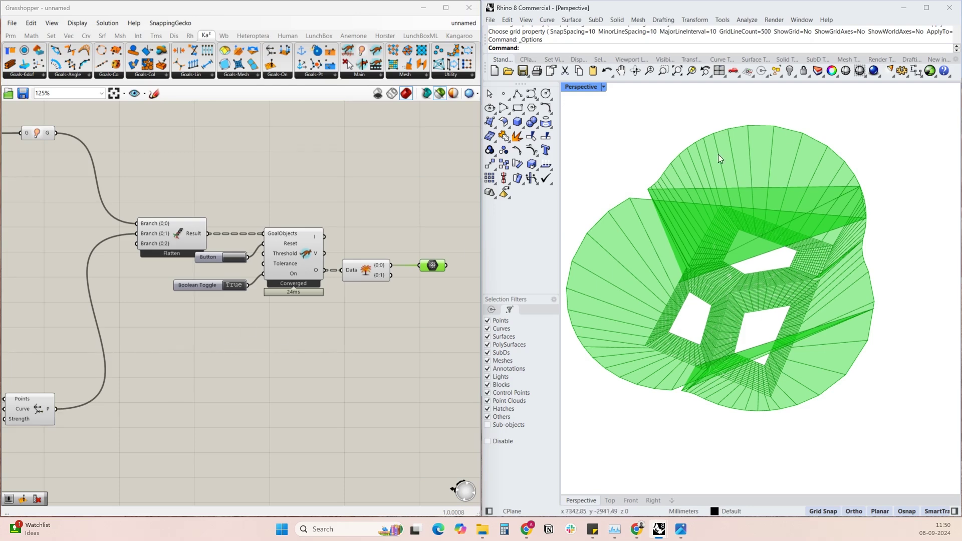
{"action": "right_click_drag", "start_coordinate": [738, 275], "coordinate": [654, 329]}
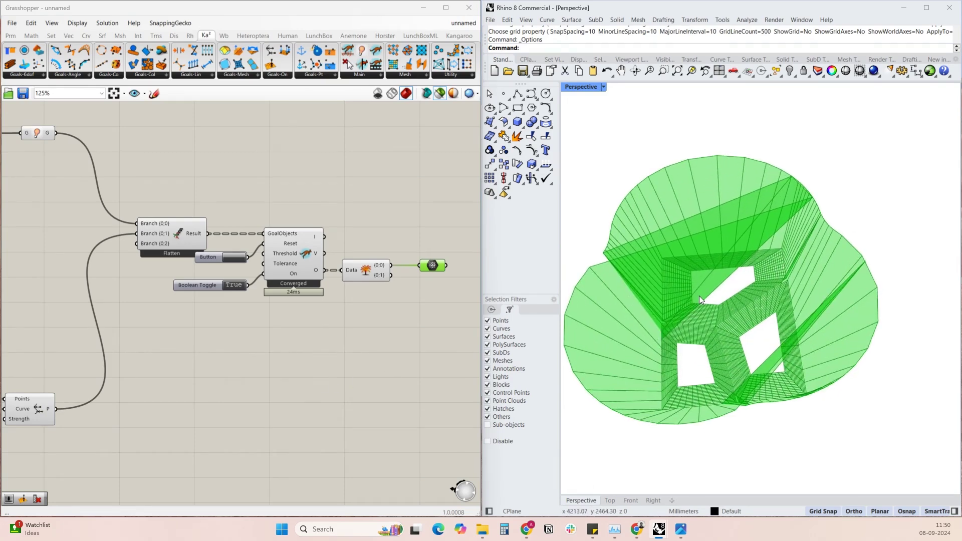
{"action": "scroll", "coordinate": [747, 258], "scroll_direction": "up", "scroll_amount": 5}
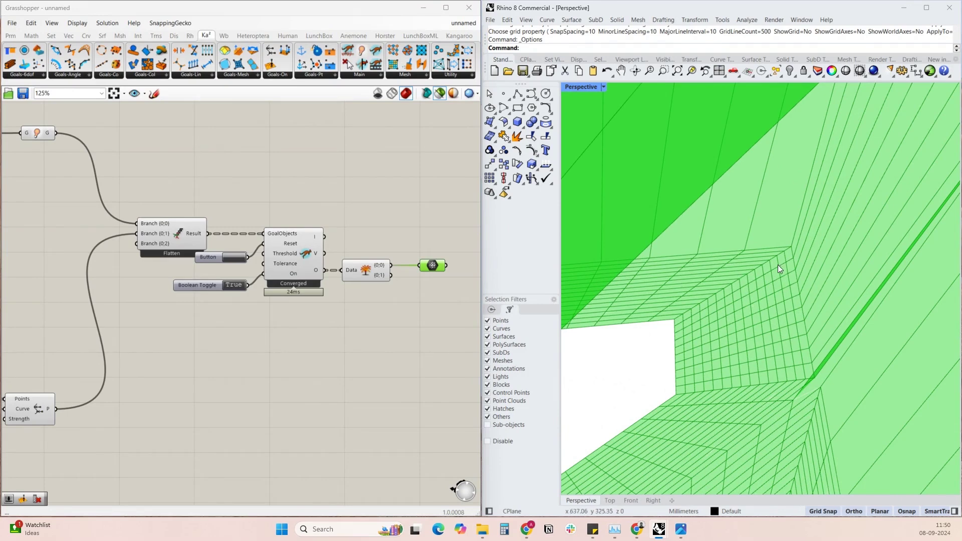
Add an EdgeLengths goal between the other two goals and connect the base mesh to its Mesh input
{"action": "right_click_drag", "start_coordinate": [156, 350], "coordinate": [447, 391]}
{"action": "double_click", "coordinate": [311, 218]}
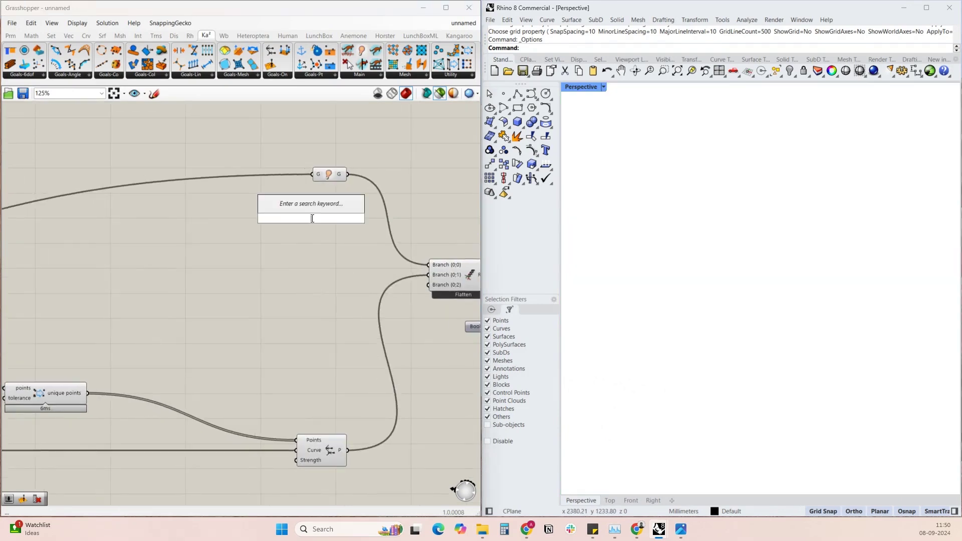
{"action": "type", "text": "edge leng"}
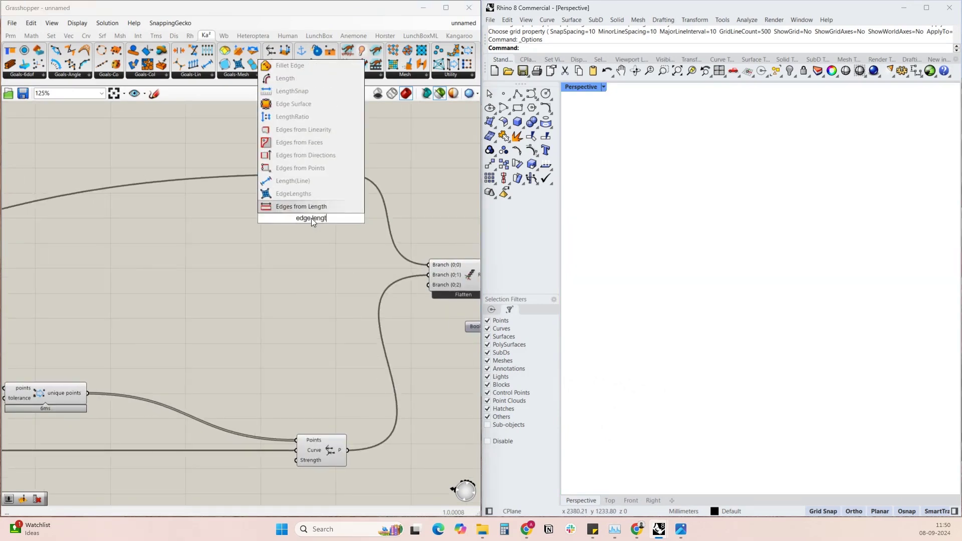
{"action": "left_click", "coordinate": [310, 200]}
{"action": "scroll", "coordinate": [363, 228], "scroll_direction": "down", "scroll_amount": 3}
{"action": "right_click_drag", "start_coordinate": [38, 275], "coordinate": [140, 254]}
{"action": "left_click_drag", "start_coordinate": [578, 179], "coordinate": [387, 201]}
{"action": "left_click", "coordinate": [402, 198]}
Add a 0.1 number slider and connect it to the EdgeLengths goal's LengthFactor input
{"action": "scroll", "coordinate": [403, 198], "scroll_direction": "up", "scroll_amount": 8}
{"action": "left_click", "coordinate": [213, 251]}
{"action": "double_click", "coordinate": [213, 250]}
{"action": "type", "text": "0.1"}
{"action": "key", "text": "Return"}
{"action": "left_click_drag", "start_coordinate": [213, 250], "coordinate": [176, 226]}
{"action": "right_click_drag", "start_coordinate": [365, 233], "coordinate": [180, 218]}
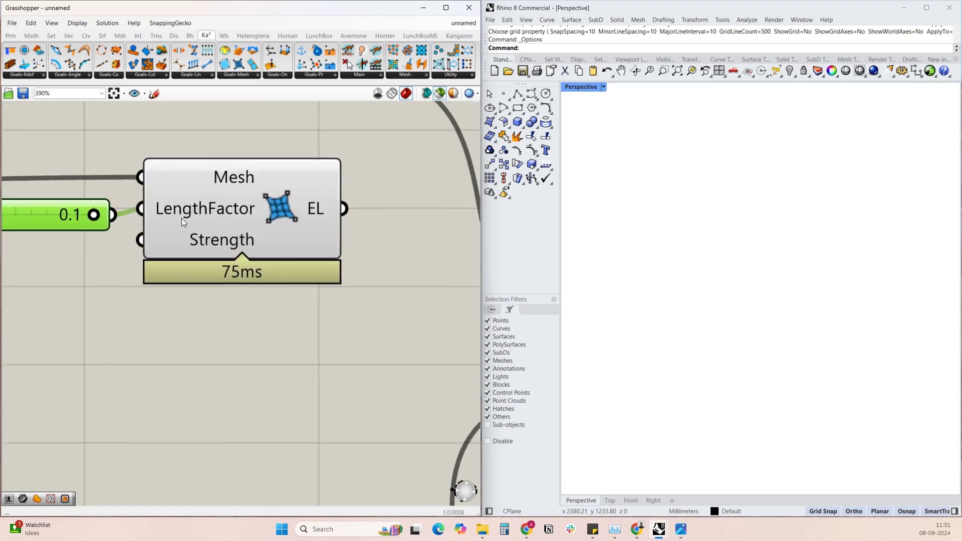
Connect the EdgeLengths output to Branch (0;2) of Entwine and select the output mesh for preview
{"action": "scroll", "coordinate": [179, 218], "scroll_direction": "down", "scroll_amount": 5}
{"action": "left_click_drag", "start_coordinate": [233, 216], "coordinate": [317, 282]}
{"action": "right_click_drag", "start_coordinate": [357, 226], "coordinate": [142, 204]}
{"action": "left_click", "coordinate": [397, 286]}
Examine the relaxed mesh and its three openings from above and from the side
{"action": "scroll", "coordinate": [626, 219], "scroll_direction": "down", "scroll_amount": 8}
{"action": "scroll", "coordinate": [728, 231], "scroll_direction": "down", "scroll_amount": 10}
{"action": "right_click_drag", "start_coordinate": [728, 232], "coordinate": [745, 281]}
{"action": "scroll", "coordinate": [822, 228], "scroll_direction": "down", "scroll_amount": 4}
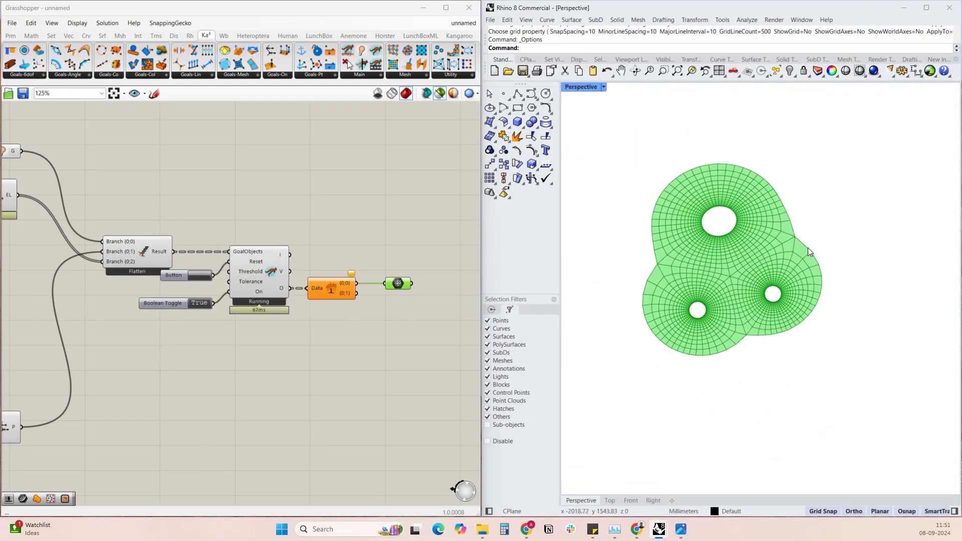
{"action": "scroll", "coordinate": [758, 196], "scroll_direction": "up", "scroll_amount": 2}
{"action": "right_click_drag", "start_coordinate": [757, 200], "coordinate": [729, 329]}
{"action": "scroll", "coordinate": [722, 335], "scroll_direction": "up", "scroll_amount": 5}
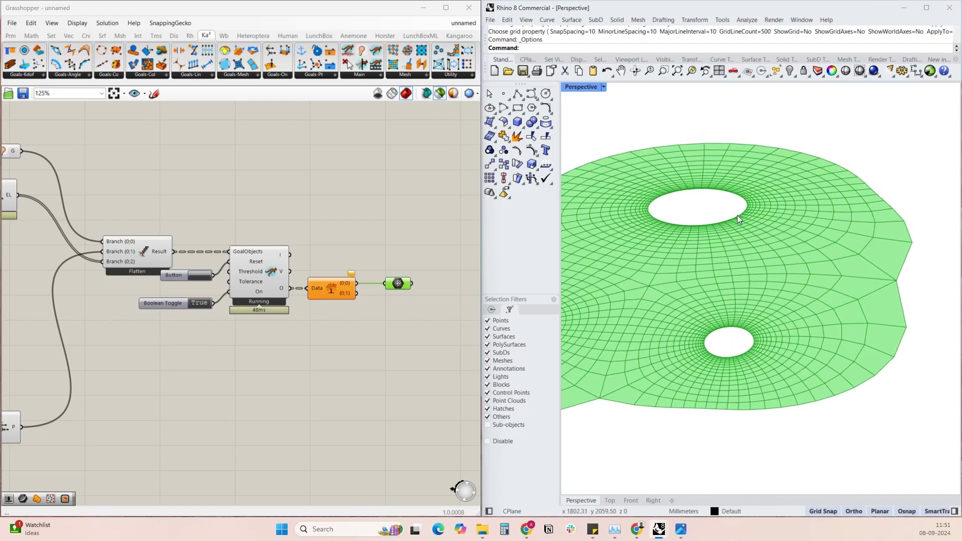
{"action": "scroll", "coordinate": [787, 218], "scroll_direction": "down", "scroll_amount": 4}
{"action": "right_click_drag", "start_coordinate": [786, 218], "coordinate": [724, 357]}
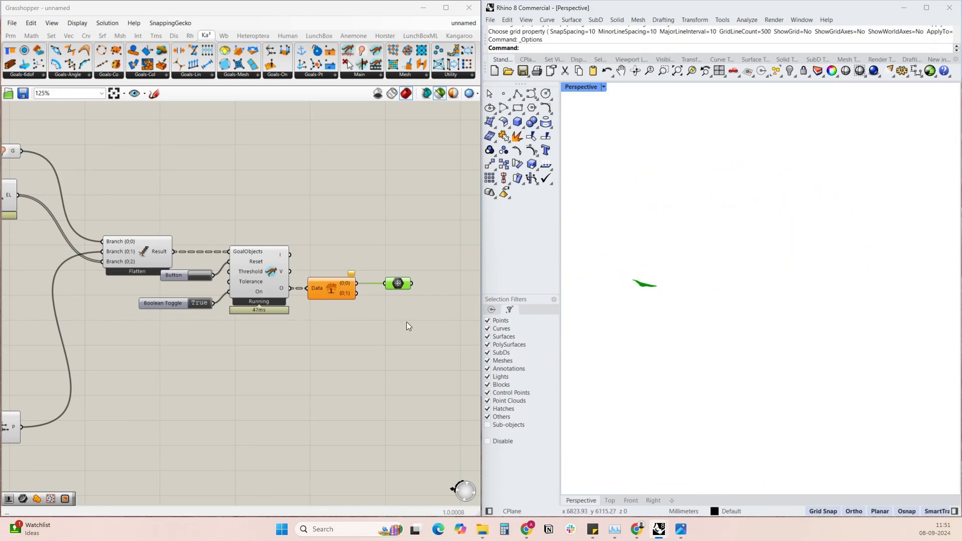
Review the boundary-extraction components, inspecting the List Item curve and the Sort List's Values A output
{"action": "scroll", "coordinate": [346, 211], "scroll_direction": "down", "scroll_amount": 4}
{"action": "scroll", "coordinate": [235, 266], "scroll_direction": "up", "scroll_amount": 3}
{"action": "right_click_drag", "start_coordinate": [253, 308], "coordinate": [443, 280]}
{"action": "scroll", "coordinate": [443, 280], "scroll_direction": "down", "scroll_amount": 3}
{"action": "scroll", "coordinate": [212, 313], "scroll_direction": "up", "scroll_amount": 4}
{"action": "scroll", "coordinate": [292, 254], "scroll_direction": "down", "scroll_amount": 4}
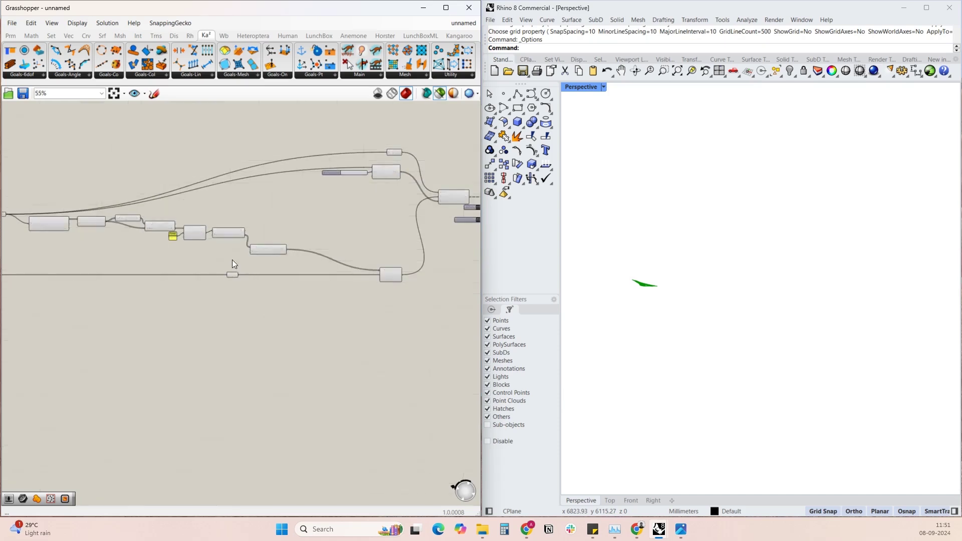
{"action": "scroll", "coordinate": [205, 243], "scroll_direction": "up", "scroll_amount": 4}
{"action": "left_click", "coordinate": [262, 217]}
{"action": "left_click", "coordinate": [184, 219]}
{"action": "scroll", "coordinate": [185, 219], "scroll_direction": "up", "scroll_amount": 4}
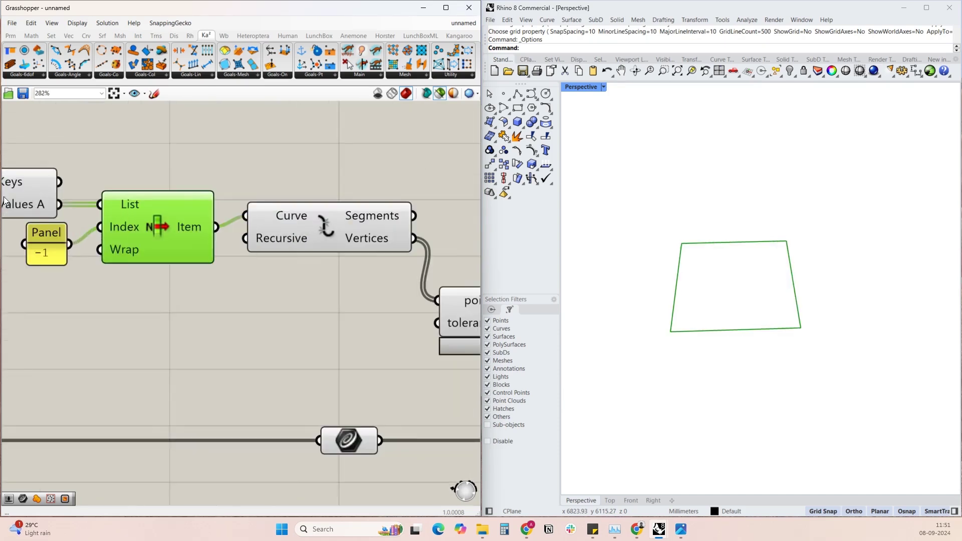
{"action": "mouse_move", "coordinate": [44, 206]}
{"action": "scroll", "coordinate": [285, 290], "scroll_direction": "down", "scroll_amount": 4}
Add a Cull Index component with Sort List's Values A as List and a -1 panel as Indices, and preview its curves
{"action": "left_click", "coordinate": [228, 330]}
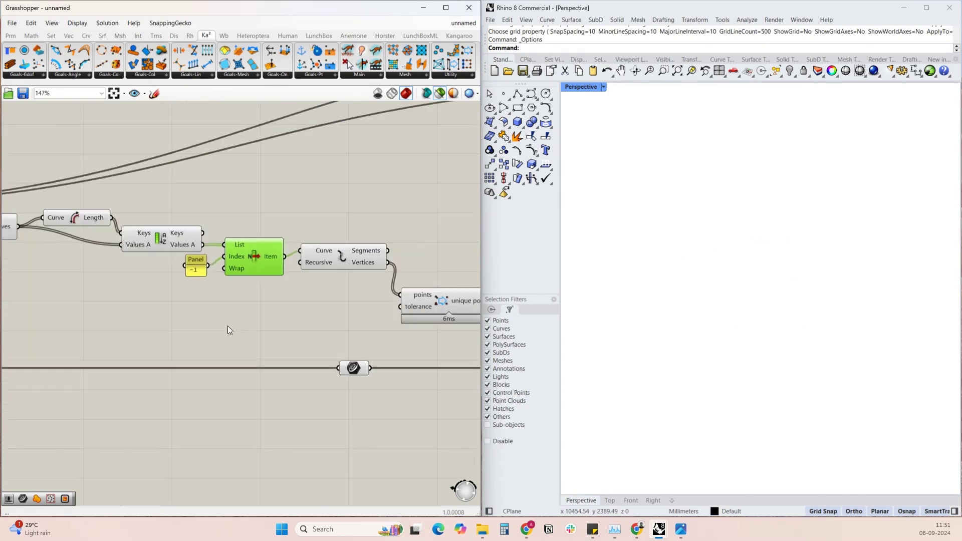
{"action": "double_click", "coordinate": [227, 330]}
{"action": "type", "text": "cull in"}
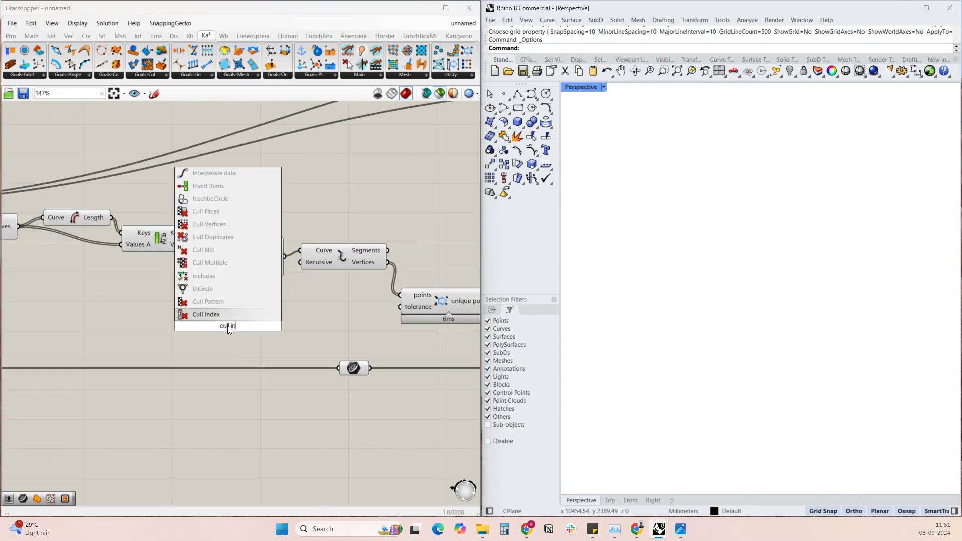
{"action": "type", "text": "d"}
{"action": "key", "text": "Return"}
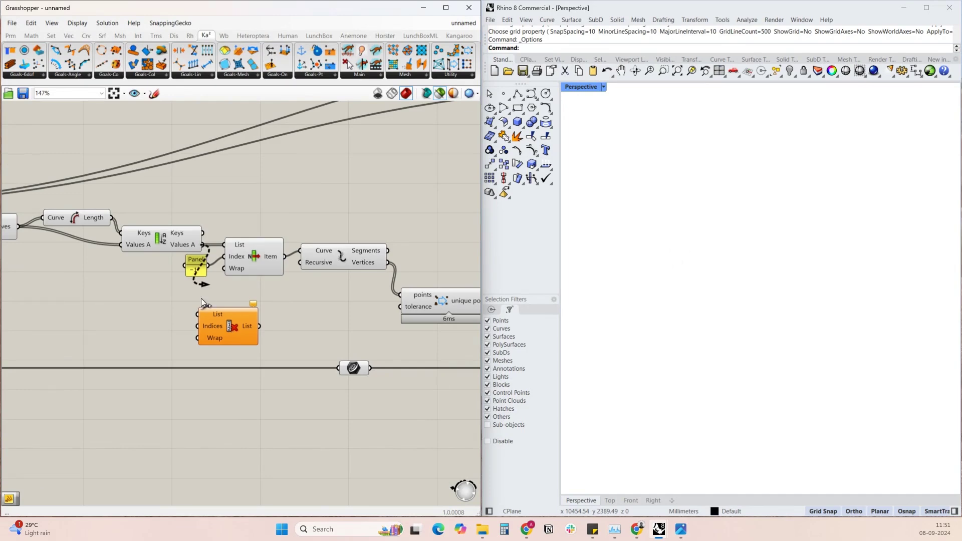
{"action": "double_click", "coordinate": [149, 337]}
{"action": "type", "text": "//-1"}
{"action": "key", "text": "Return"}
{"action": "scroll", "coordinate": [149, 336], "scroll_direction": "up", "scroll_amount": 3}
{"action": "left_click_drag", "start_coordinate": [170, 337], "coordinate": [287, 331]}
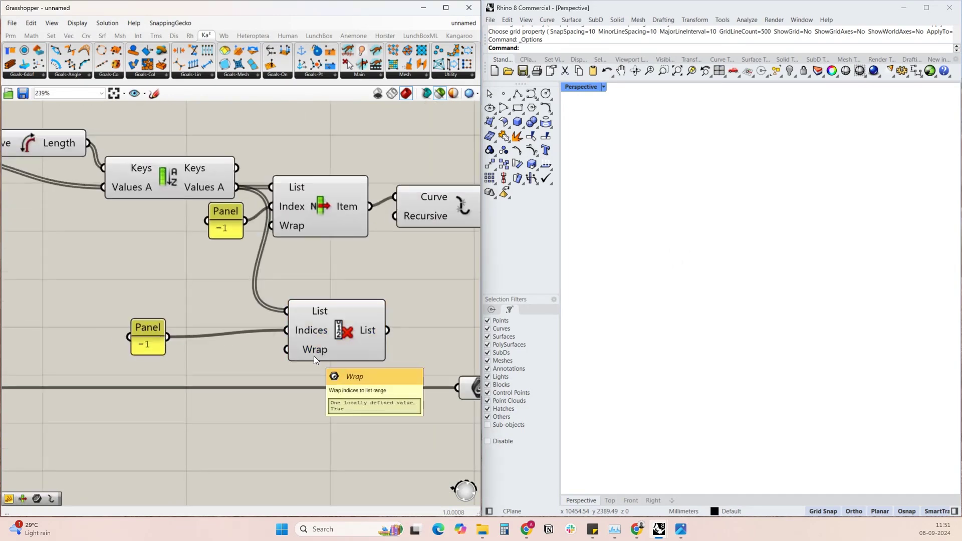
{"action": "left_click", "coordinate": [335, 343]}
Place a second Explode component below the first and connect the Cull Index list to its Curve input
{"action": "scroll", "coordinate": [341, 342], "scroll_direction": "down", "scroll_amount": 1}
{"action": "right_click_drag", "start_coordinate": [342, 341], "coordinate": [149, 318]}
{"action": "scroll", "coordinate": [149, 317], "scroll_direction": "down", "scroll_amount": 3}
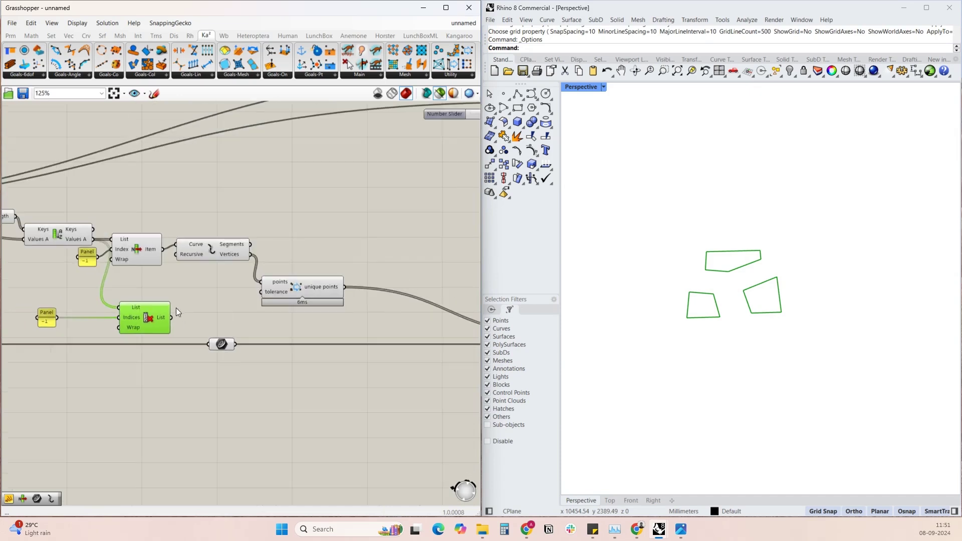
{"action": "left_click_drag", "start_coordinate": [213, 245], "coordinate": [213, 388]}
{"action": "left_click", "coordinate": [300, 280]}
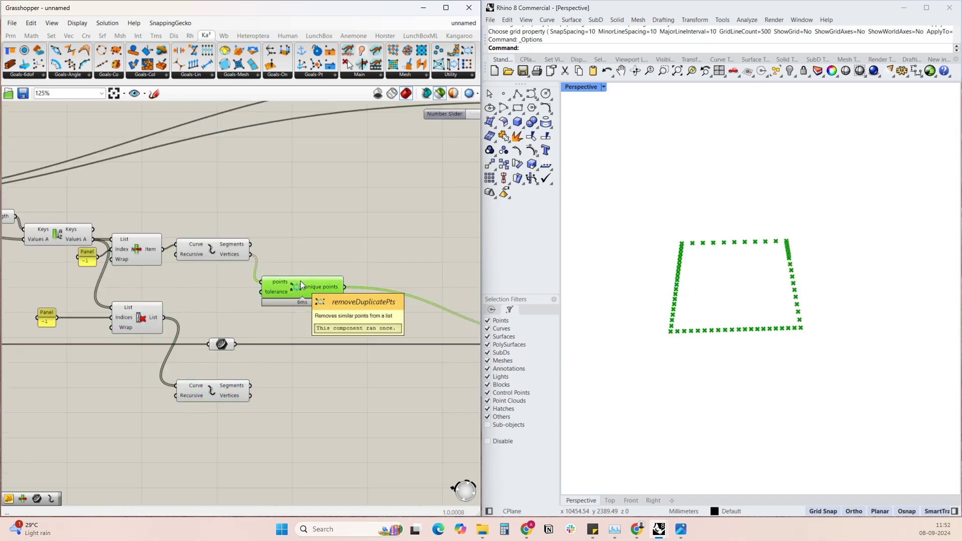
Duplicate removeDuplicatePts for the inner openings, feed it the second Explode's Vertices, and flatten its points input
{"action": "left_click_drag", "start_coordinate": [299, 281], "coordinate": [321, 390], "text": "alt"}
{"action": "scroll", "coordinate": [202, 250], "scroll_direction": "up", "scroll_amount": 2}
{"action": "left_click", "coordinate": [202, 260]}
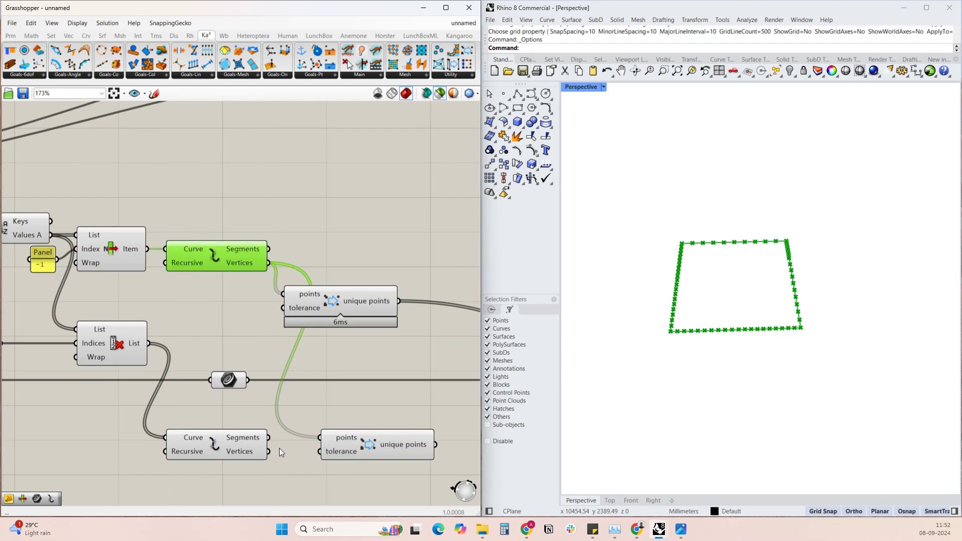
{"action": "left_click", "coordinate": [375, 452]}
{"action": "right_click_drag", "start_coordinate": [311, 448], "coordinate": [224, 418]}
{"action": "right_click", "coordinate": [224, 419]}
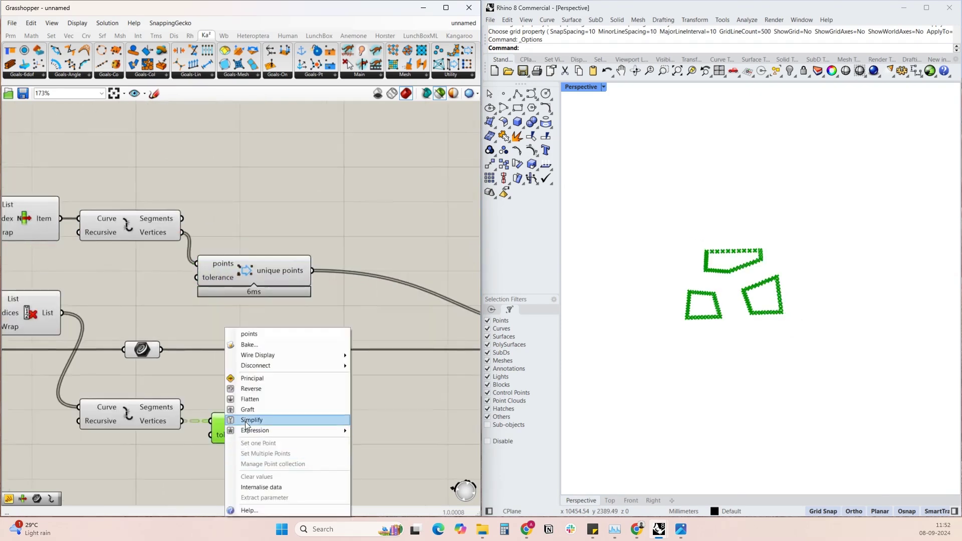
{"action": "left_click", "coordinate": [250, 399]}
{"action": "scroll", "coordinate": [260, 429], "scroll_direction": "down", "scroll_amount": 3}
{"action": "scroll", "coordinate": [246, 391], "scroll_direction": "up", "scroll_amount": 4}
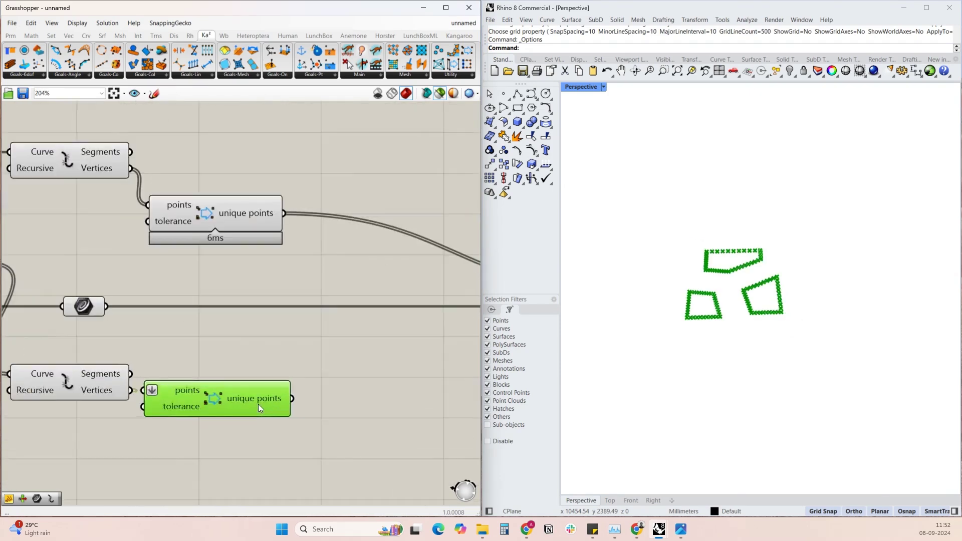
{"action": "mouse_move", "coordinate": [257, 403]}
Add a Kangaroo OnPlane goal using the inner openings' unique points as Points and an XY Plane component as Plane
{"action": "scroll", "coordinate": [292, 351], "scroll_direction": "down", "scroll_amount": 2}
{"action": "left_click", "coordinate": [277, 77]}
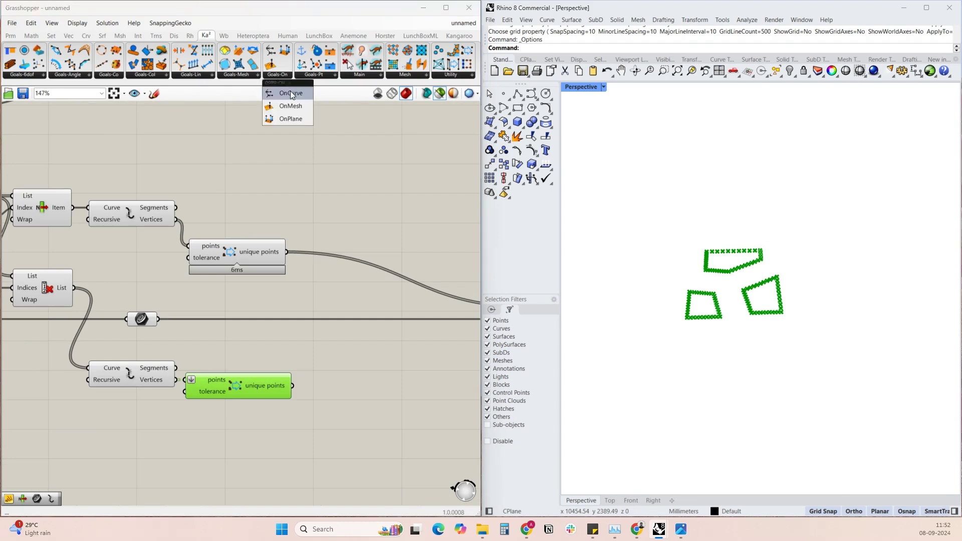
{"action": "left_click", "coordinate": [297, 118]}
{"action": "left_click", "coordinate": [388, 378]}
{"action": "scroll", "coordinate": [312, 382], "scroll_direction": "up", "scroll_amount": 4}
{"action": "left_click_drag", "start_coordinate": [272, 389], "coordinate": [378, 350]}
{"action": "left_click_drag", "start_coordinate": [421, 381], "coordinate": [376, 419]}
{"action": "double_click", "coordinate": [217, 448]}
{"action": "type", "text": "xy"}
{"action": "key", "text": "Return"}
Add a fourth input to the flattened Entwine component and connect the OnPlane goal to it
{"action": "scroll", "coordinate": [364, 409], "scroll_direction": "down", "scroll_amount": 6}
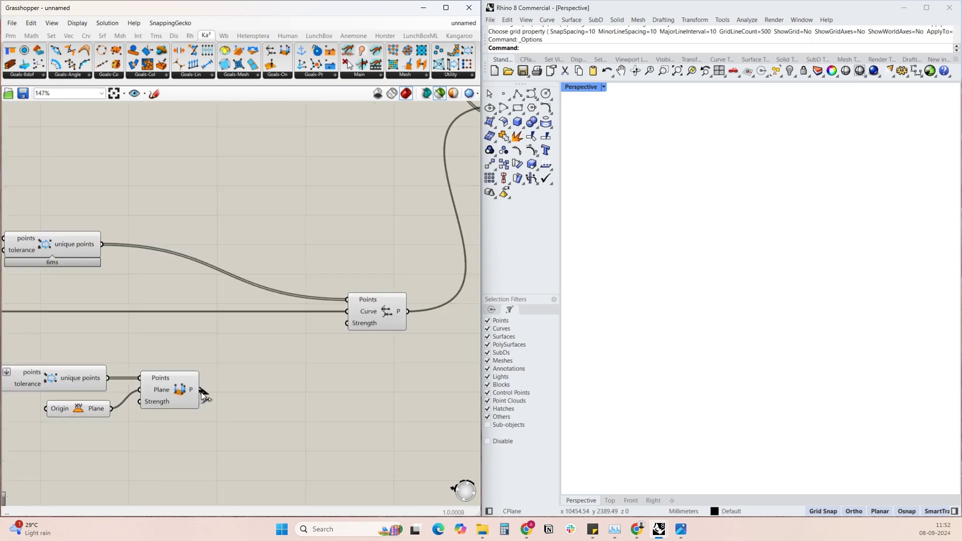
{"action": "left_click", "coordinate": [377, 248]}
{"action": "scroll", "coordinate": [377, 249], "scroll_direction": "up", "scroll_amount": 7}
{"action": "left_click", "coordinate": [395, 265]}
{"action": "scroll", "coordinate": [298, 239], "scroll_direction": "down", "scroll_amount": 5}
{"action": "left_click_drag", "start_coordinate": [106, 447], "coordinate": [315, 245]}
Run the Kangaroo solver by setting its Boolean Toggle to True, and preview the resulting mesh
{"action": "right_click_drag", "start_coordinate": [441, 241], "coordinate": [272, 231]}
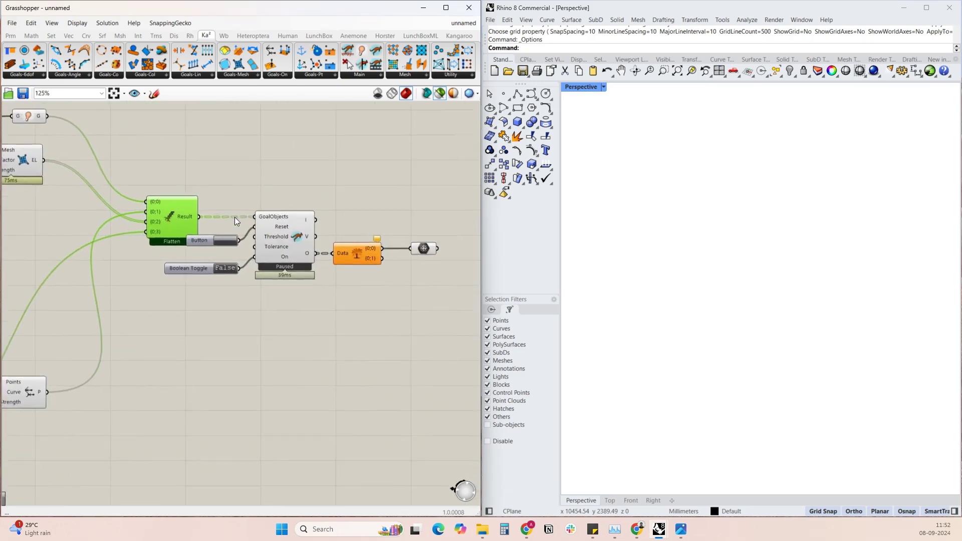
{"action": "scroll", "coordinate": [275, 233], "scroll_direction": "up", "scroll_amount": 1}
{"action": "left_click", "coordinate": [214, 277]}
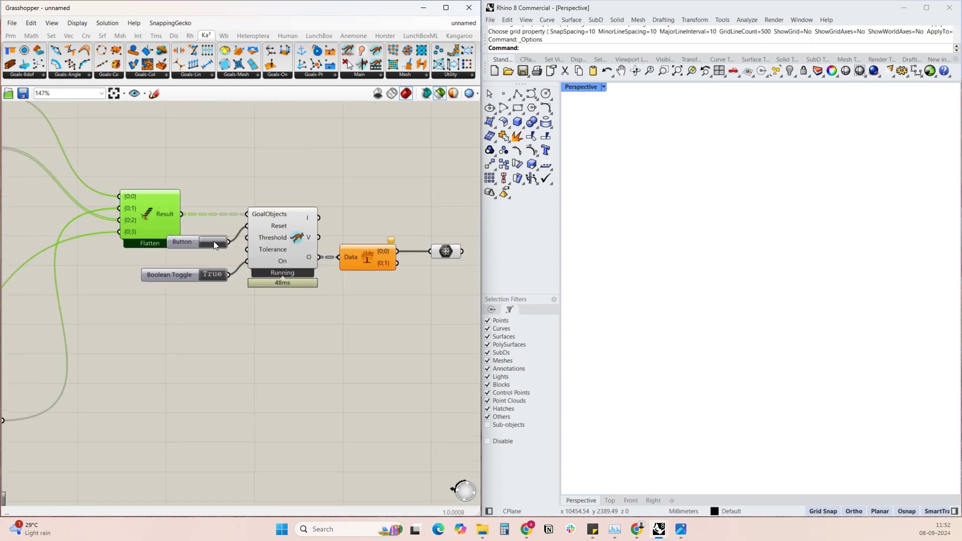
{"action": "left_click", "coordinate": [443, 255]}
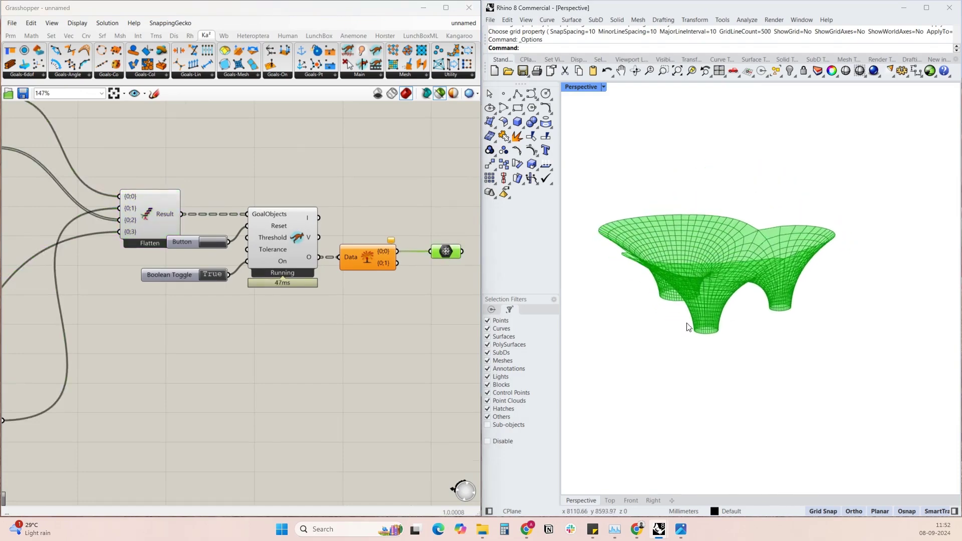
Examine the relaxed mesh's funnel feet and raised rim from several angles
{"action": "scroll", "coordinate": [696, 319], "scroll_direction": "up", "scroll_amount": 5}
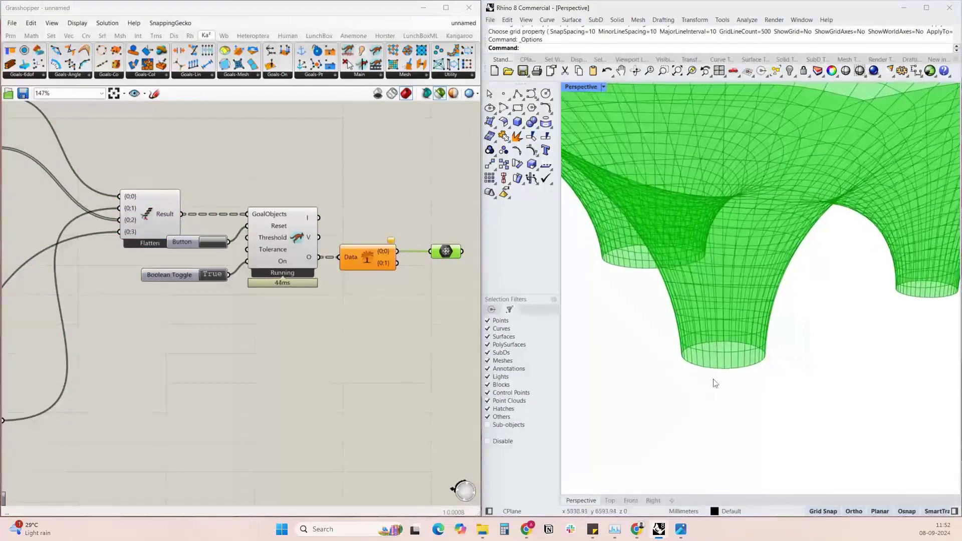
{"action": "right_click_drag", "start_coordinate": [744, 385], "coordinate": [855, 317]}
{"action": "right_click_drag", "start_coordinate": [671, 305], "coordinate": [735, 329]}
{"action": "scroll", "coordinate": [735, 329], "scroll_direction": "down", "scroll_amount": 4}
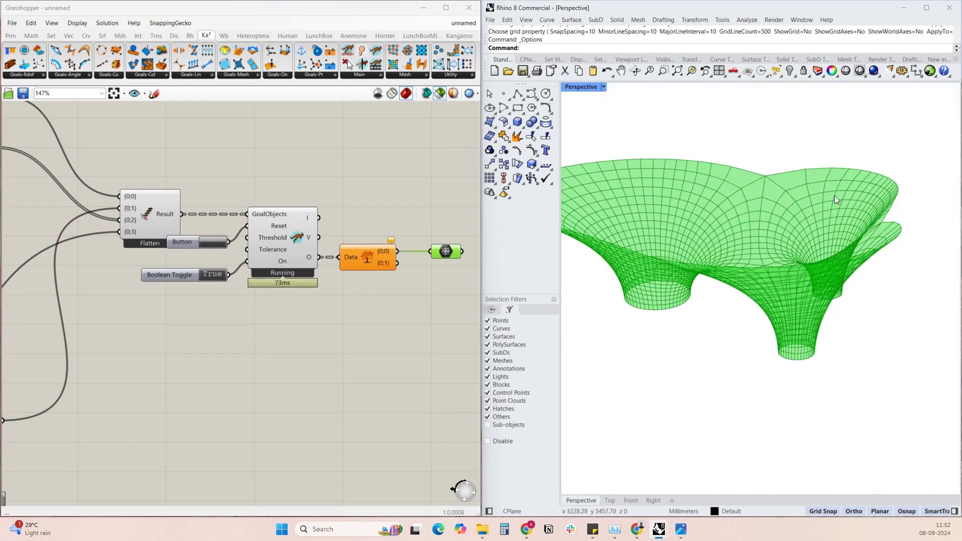
{"action": "scroll", "coordinate": [839, 178], "scroll_direction": "down", "scroll_amount": 3}
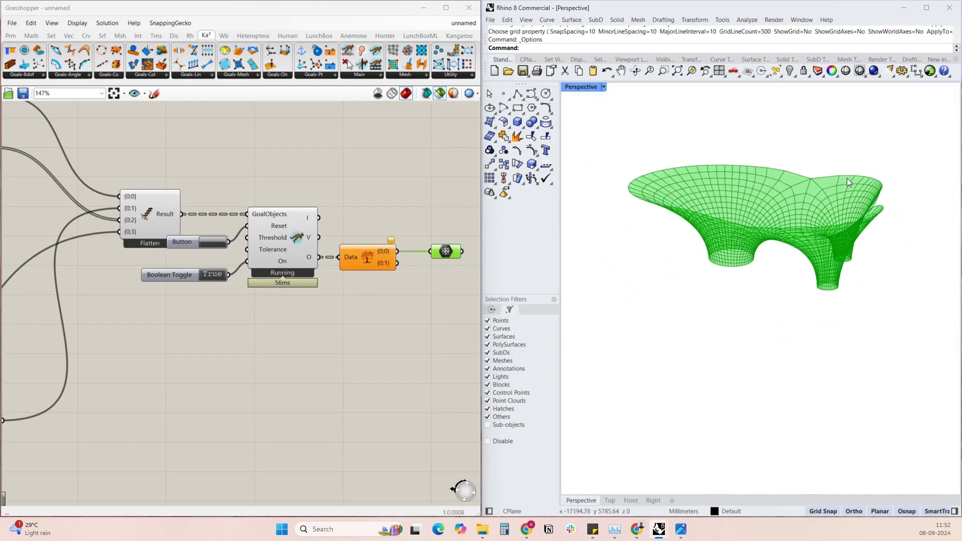
{"action": "right_click_drag", "start_coordinate": [840, 178], "coordinate": [765, 226]}
{"action": "scroll", "coordinate": [893, 220], "scroll_direction": "up", "scroll_amount": 4}
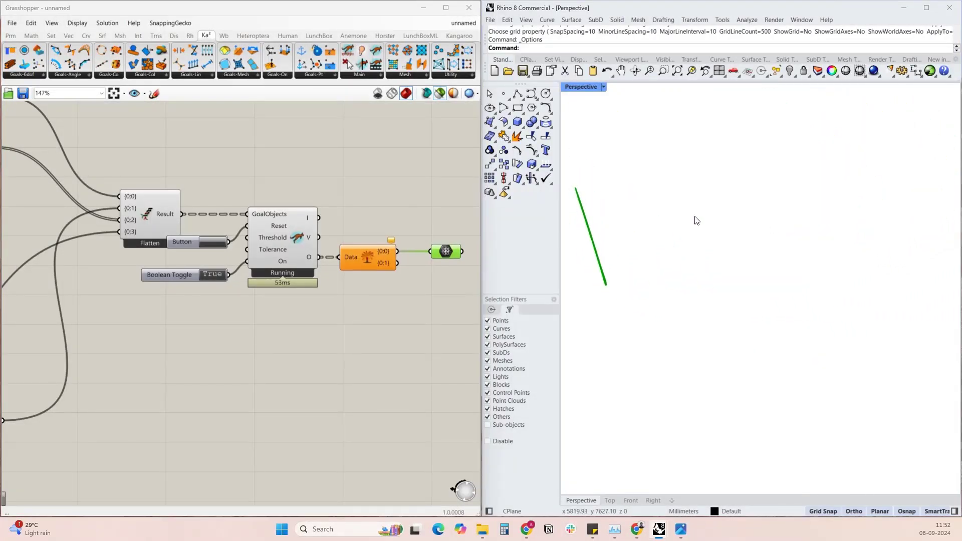
Reset the Kangaroo simulation and examine the vertex spacing along the mesh's outer edge and at the notches between lobes
{"action": "scroll", "coordinate": [392, 180], "scroll_direction": "down", "scroll_amount": 5}
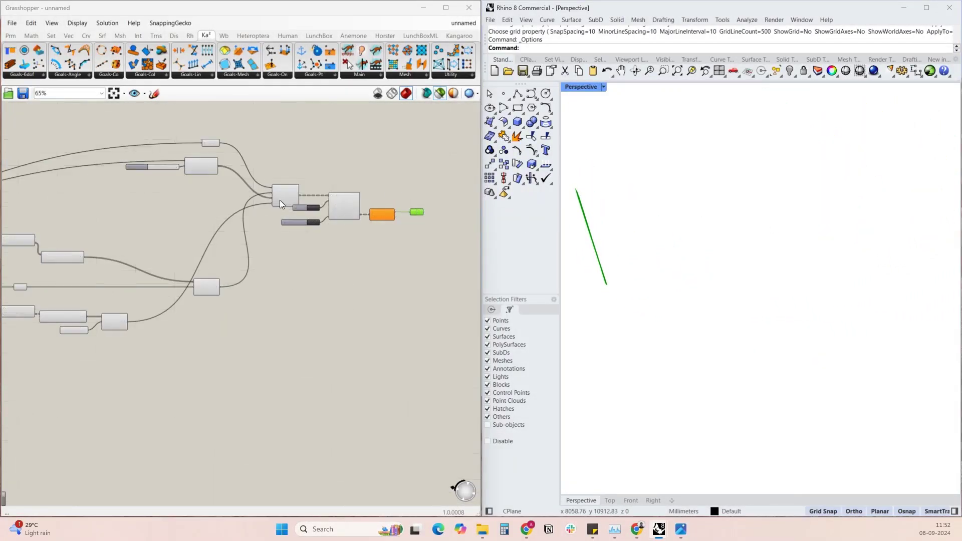
{"action": "scroll", "coordinate": [312, 209], "scroll_direction": "up", "scroll_amount": 4}
{"action": "left_click", "coordinate": [314, 208]}
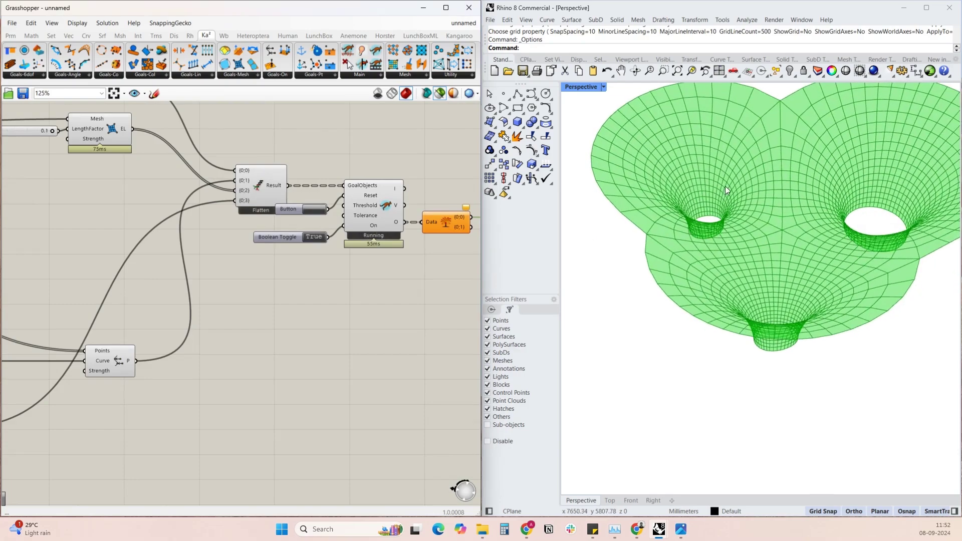
{"action": "scroll", "coordinate": [735, 165], "scroll_direction": "up", "scroll_amount": 5}
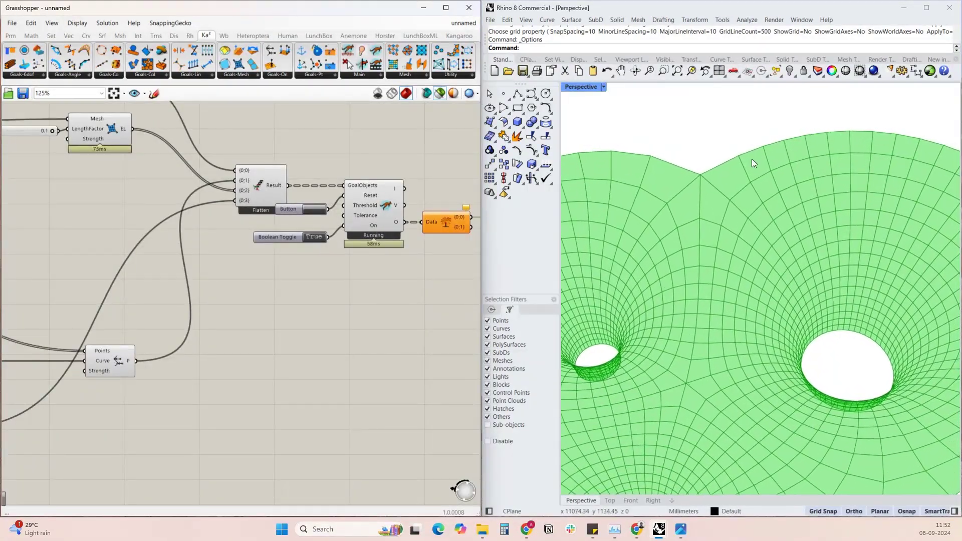
{"action": "scroll", "coordinate": [758, 184], "scroll_direction": "down", "scroll_amount": 5}
{"action": "scroll", "coordinate": [731, 176], "scroll_direction": "up", "scroll_amount": 5}
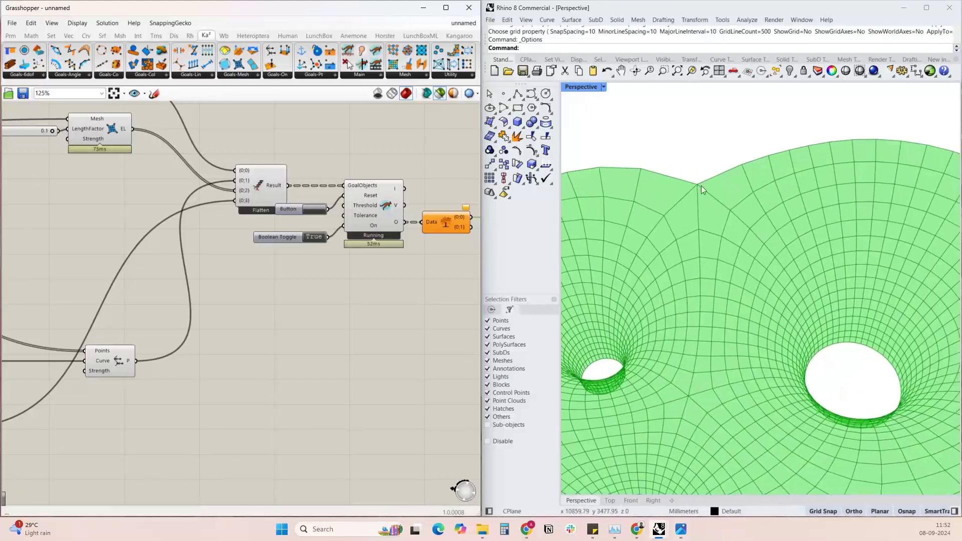
{"action": "scroll", "coordinate": [733, 185], "scroll_direction": "down", "scroll_amount": 4}
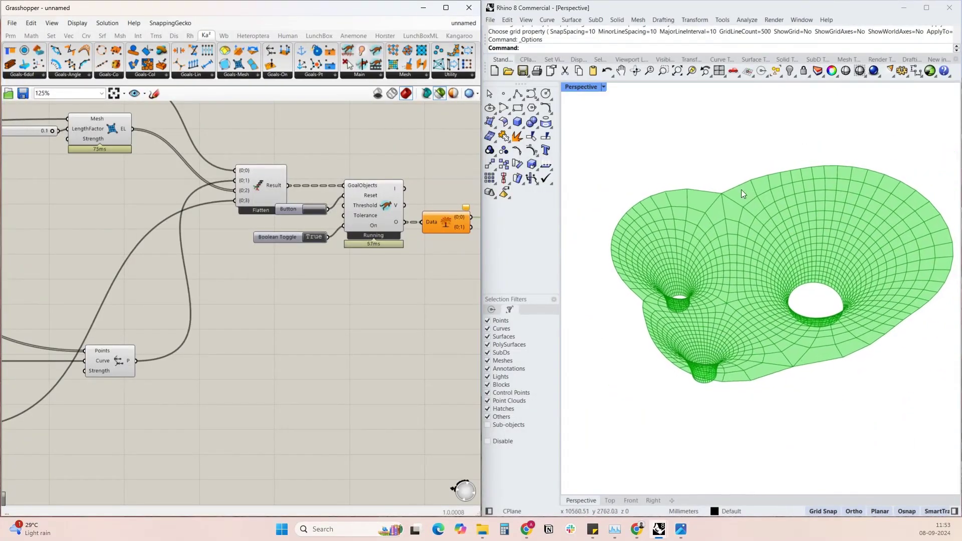
{"action": "scroll", "coordinate": [743, 184], "scroll_direction": "up", "scroll_amount": 4}
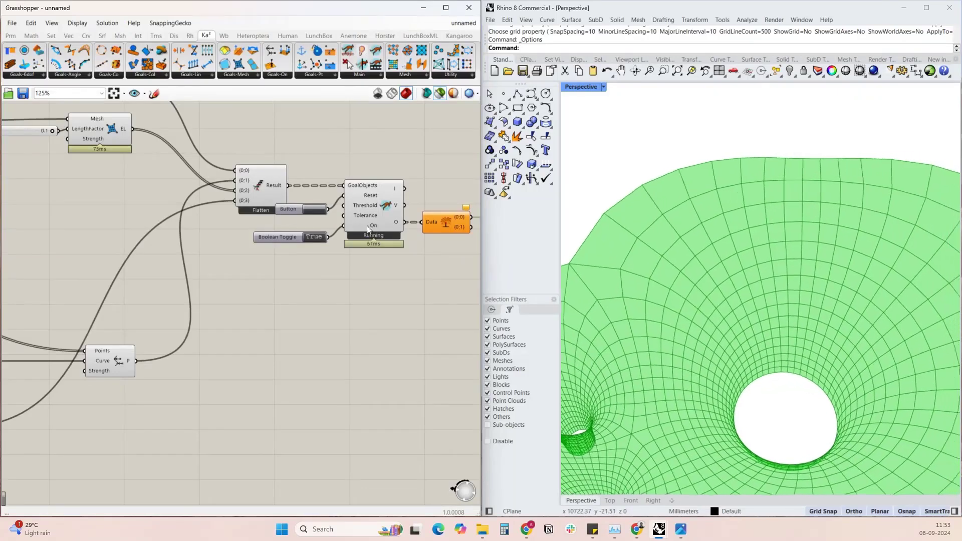
{"action": "scroll", "coordinate": [370, 227], "scroll_direction": "down", "scroll_amount": 4}
{"action": "scroll", "coordinate": [145, 246], "scroll_direction": "up", "scroll_amount": 4}
Add a Kangaroo EqualLength goal and connect the outer boundary Explode's Segments to its Line input
{"action": "left_click", "coordinate": [83, 242]}
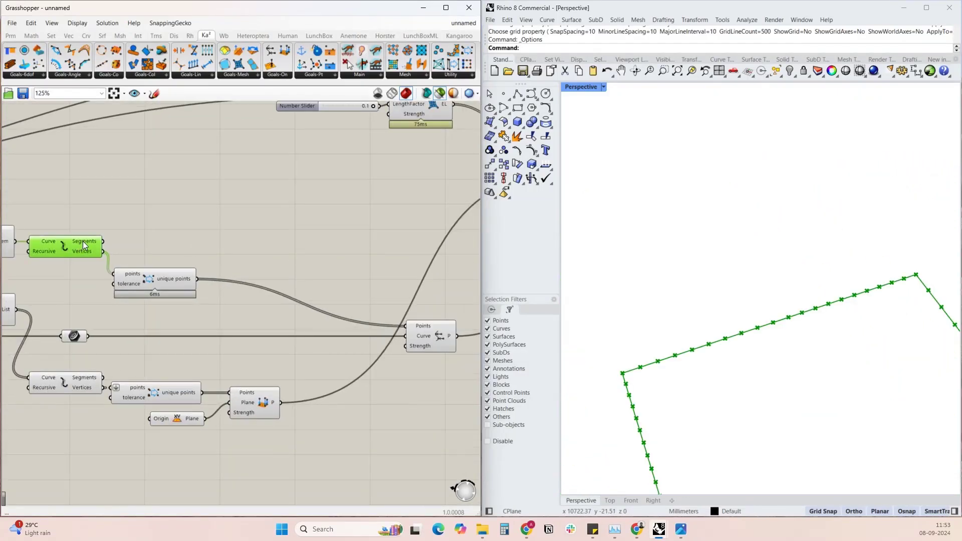
{"action": "left_click", "coordinate": [191, 75]}
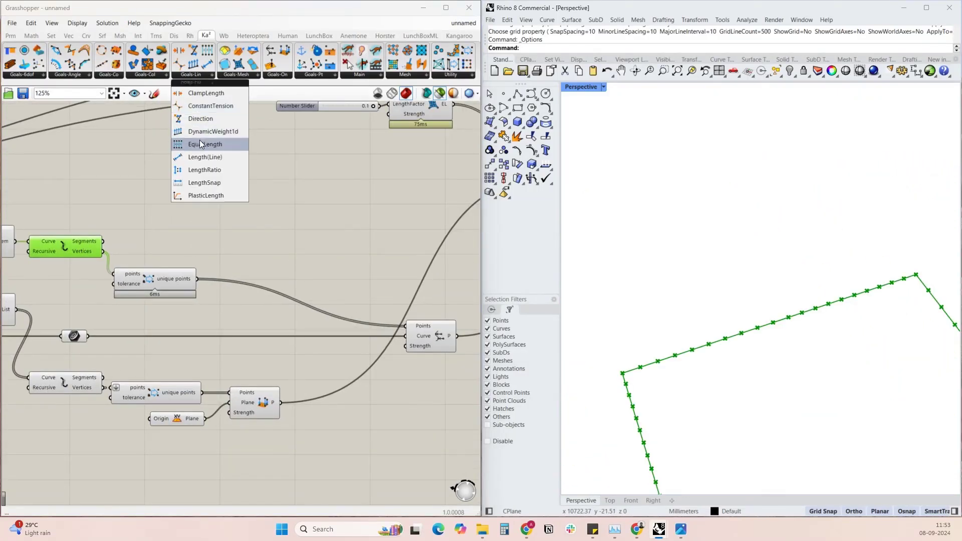
{"action": "left_click_drag", "start_coordinate": [205, 147], "coordinate": [194, 201]}
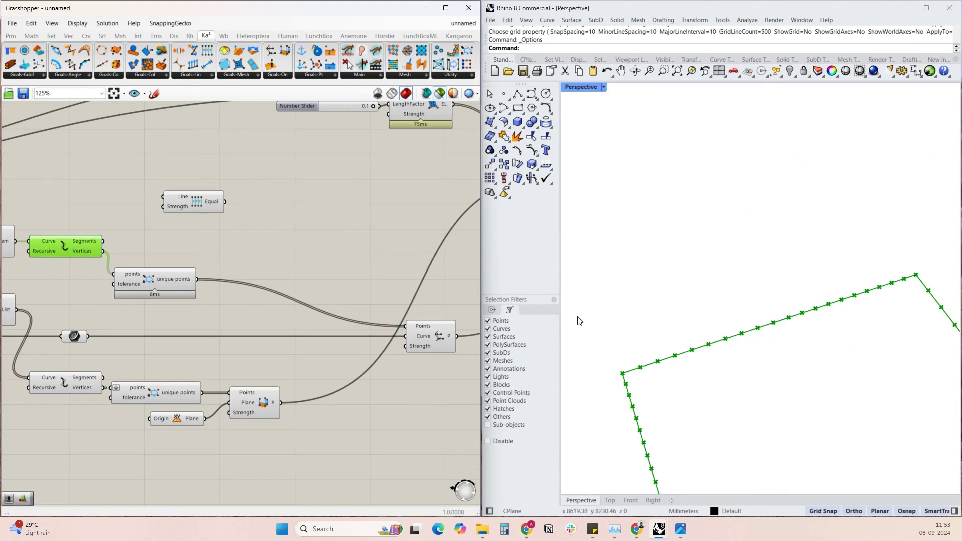
{"action": "left_click_drag", "start_coordinate": [103, 242], "coordinate": [172, 199]}
{"action": "left_click", "coordinate": [155, 208]}
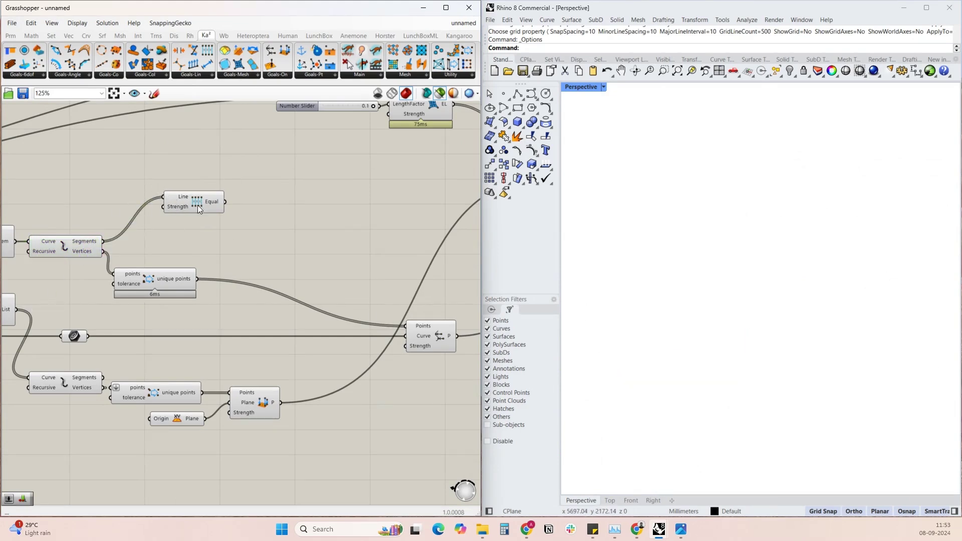
Add a fifth input to the Entwine component and connect the EqualLength goal to it
{"action": "scroll", "coordinate": [161, 242], "scroll_direction": "down", "scroll_amount": 3}
{"action": "scroll", "coordinate": [433, 210], "scroll_direction": "up", "scroll_amount": 4}
{"action": "left_click", "coordinate": [361, 248]}
{"action": "scroll", "coordinate": [360, 245], "scroll_direction": "up", "scroll_amount": 3}
{"action": "left_click", "coordinate": [341, 266]}
{"action": "scroll", "coordinate": [389, 189], "scroll_direction": "down", "scroll_amount": 5}
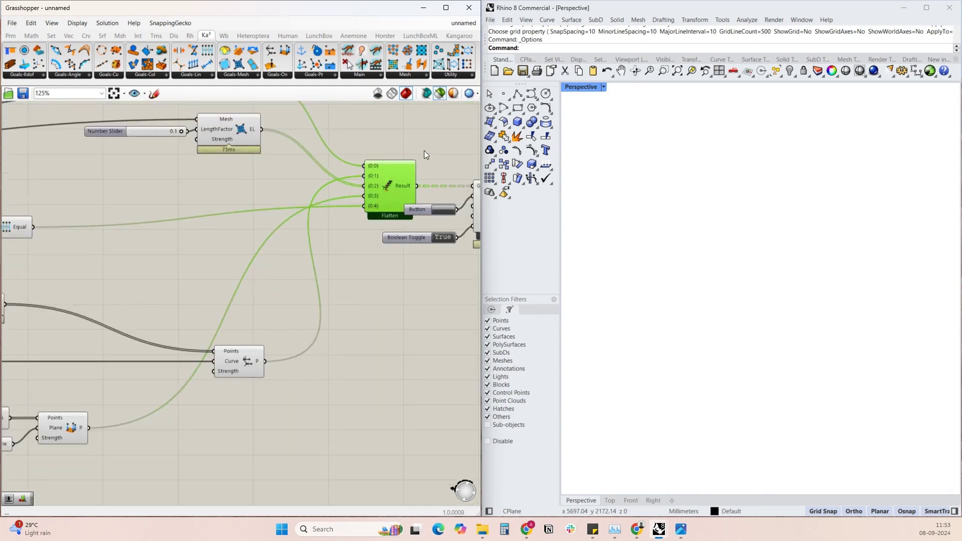
Preview the relaxed mesh and inspect its outer edge and three openings from above and from the side
{"action": "right_click_drag", "start_coordinate": [453, 197], "coordinate": [237, 207]}
{"action": "left_click", "coordinate": [433, 227]}
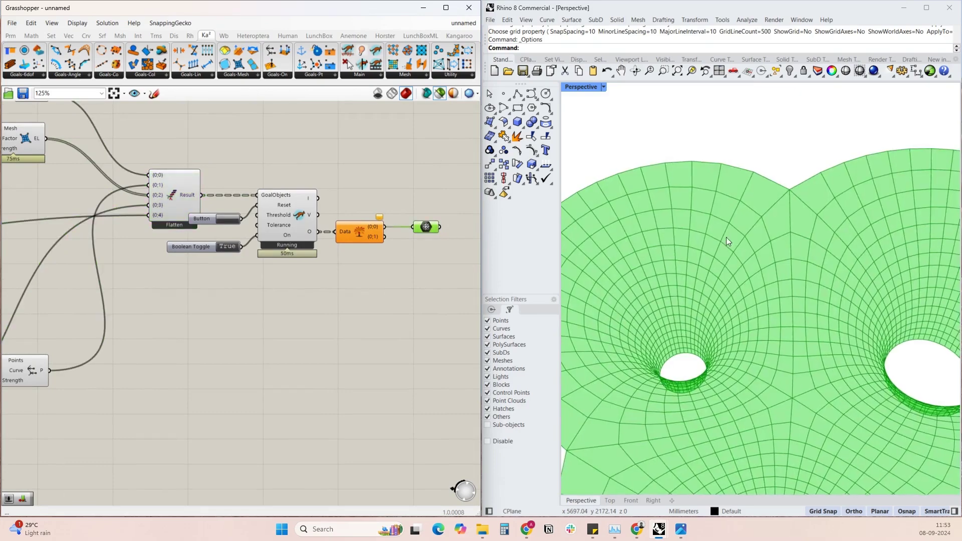
{"action": "scroll", "coordinate": [711, 208], "scroll_direction": "down", "scroll_amount": 4}
{"action": "right_click_drag", "start_coordinate": [711, 212], "coordinate": [789, 249]}
{"action": "right_click_drag", "start_coordinate": [855, 255], "coordinate": [832, 270]}
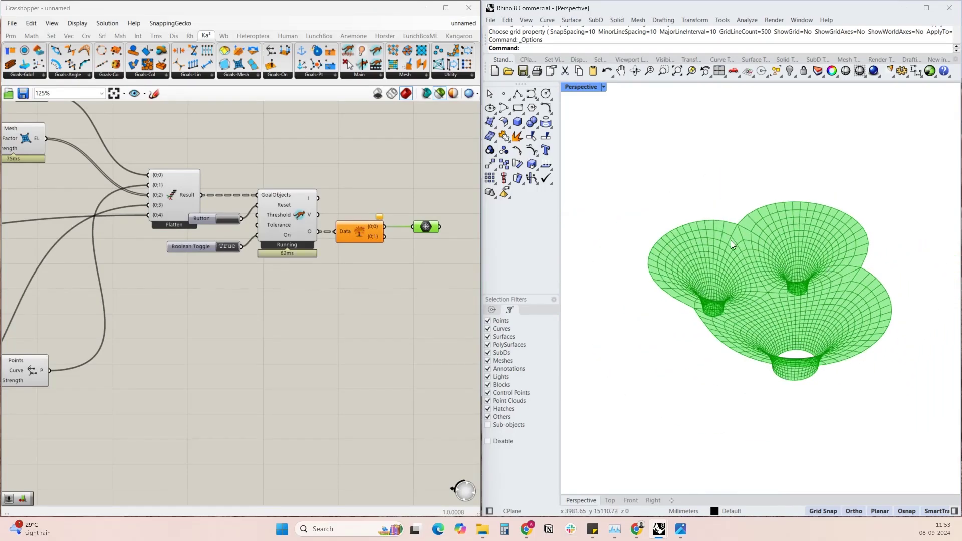
{"action": "right_click_drag", "start_coordinate": [730, 243], "coordinate": [778, 239]}
{"action": "scroll", "coordinate": [701, 234], "scroll_direction": "up", "scroll_amount": 3}
{"action": "scroll", "coordinate": [804, 268], "scroll_direction": "down", "scroll_amount": 3}
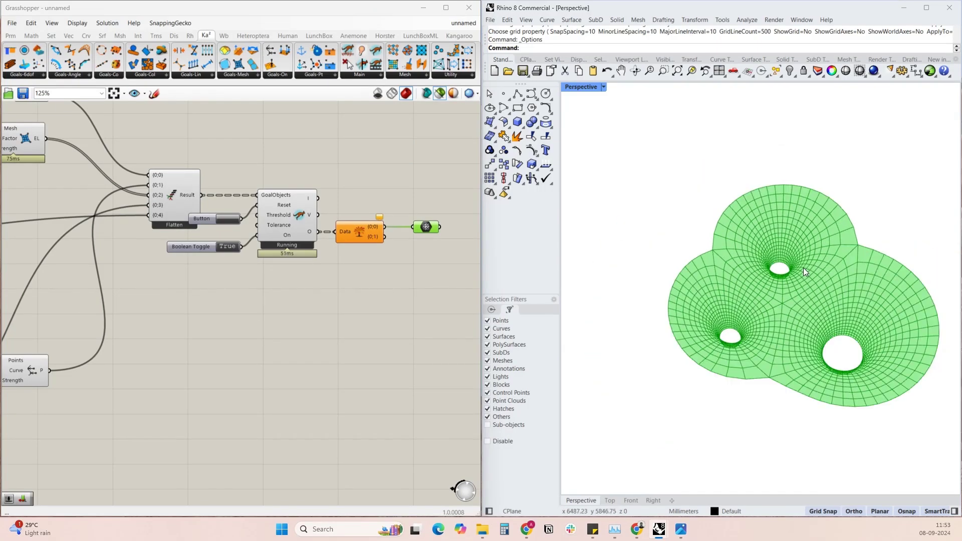
{"action": "right_click_drag", "start_coordinate": [879, 257], "coordinate": [833, 238]}
{"action": "scroll", "coordinate": [802, 366], "scroll_direction": "up", "scroll_amount": 3}
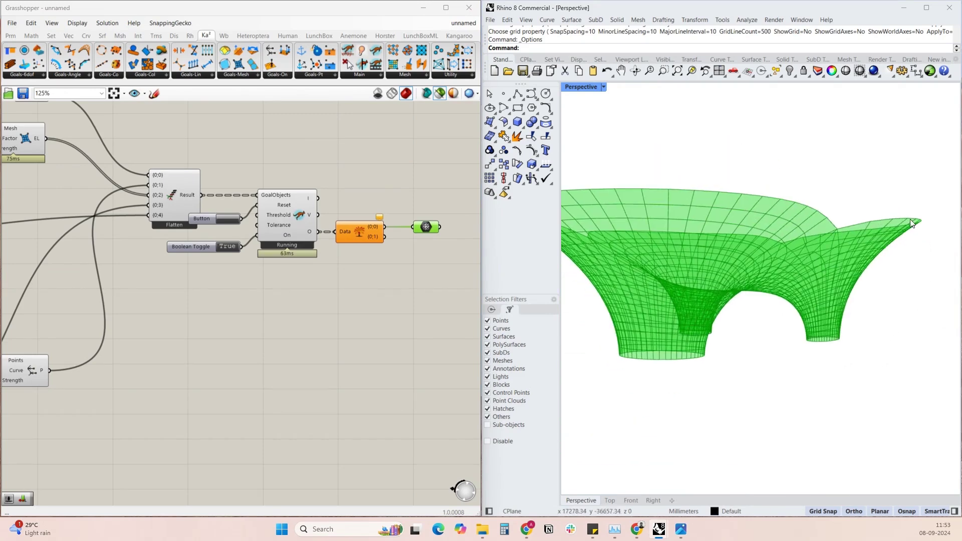
{"action": "scroll", "coordinate": [416, 307], "scroll_direction": "down", "scroll_amount": 2}
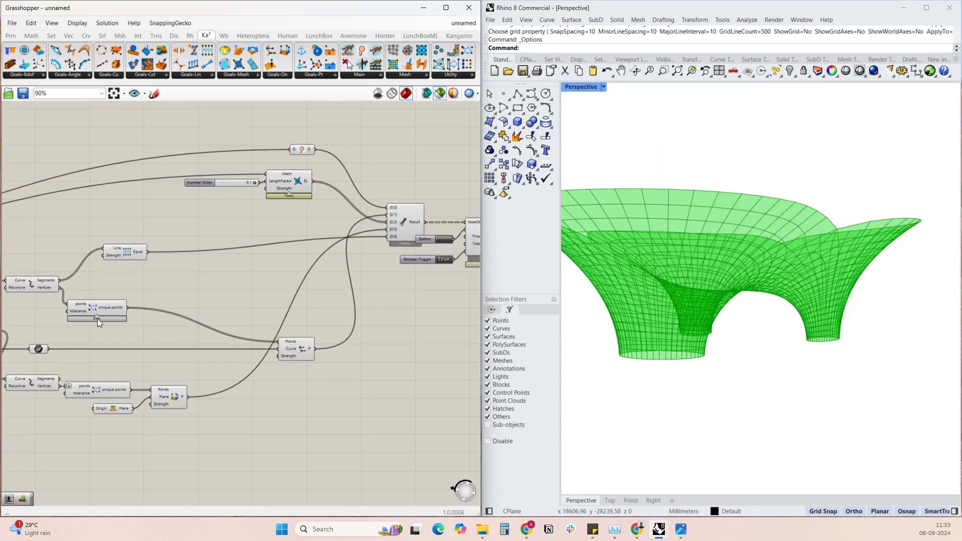
Add a number slider with a maximum of 100, set it to 51, and connect it to the OnCurve goal's Strength
{"action": "right_click_drag", "start_coordinate": [89, 313], "coordinate": [269, 309]}
{"action": "left_click", "coordinate": [256, 352]}
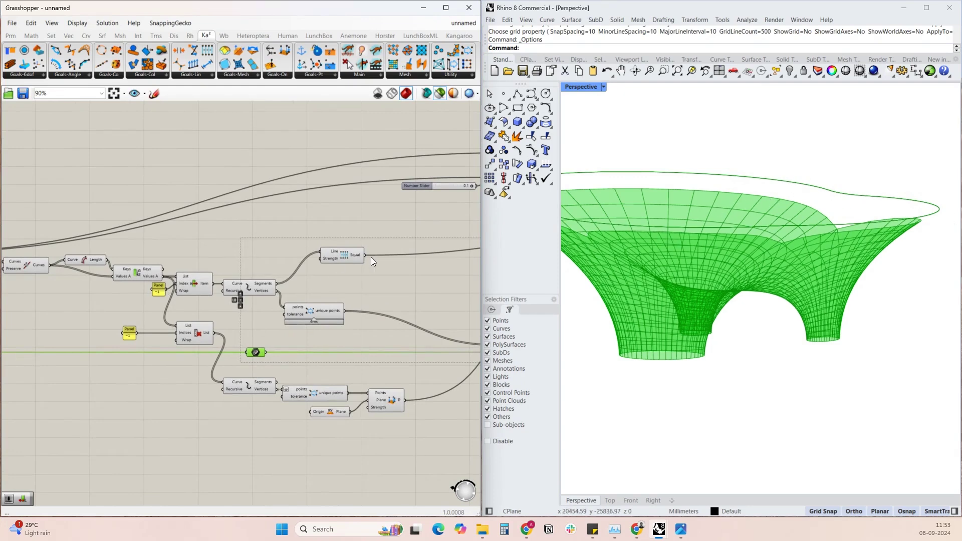
{"action": "scroll", "coordinate": [371, 257], "scroll_direction": "up", "scroll_amount": 2}
{"action": "scroll", "coordinate": [333, 284], "scroll_direction": "up", "scroll_amount": 1}
{"action": "right_click_drag", "start_coordinate": [270, 383], "coordinate": [21, 365]}
{"action": "scroll", "coordinate": [344, 403], "scroll_direction": "up", "scroll_amount": 3}
{"action": "double_click", "coordinate": [161, 427]}
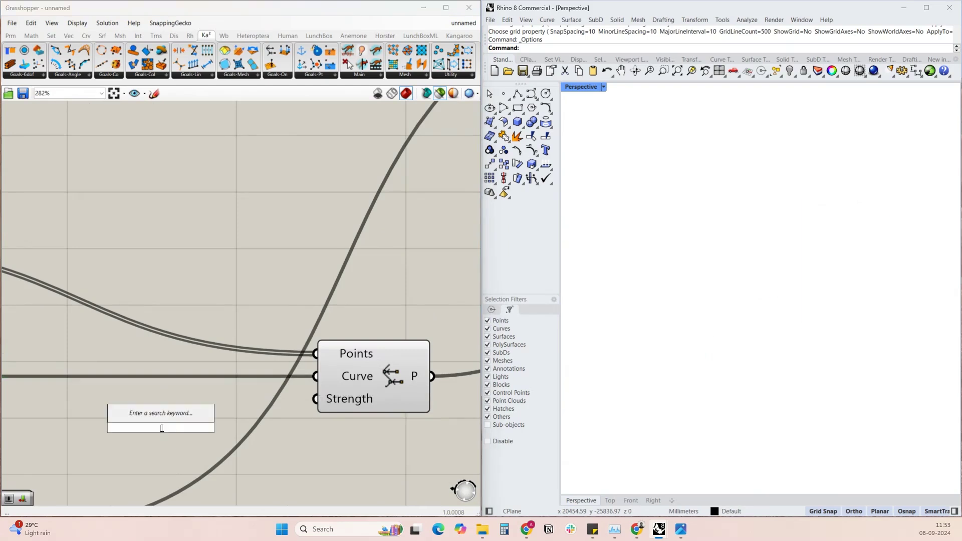
{"action": "type", "text": "100"}
{"action": "key", "text": "Return"}
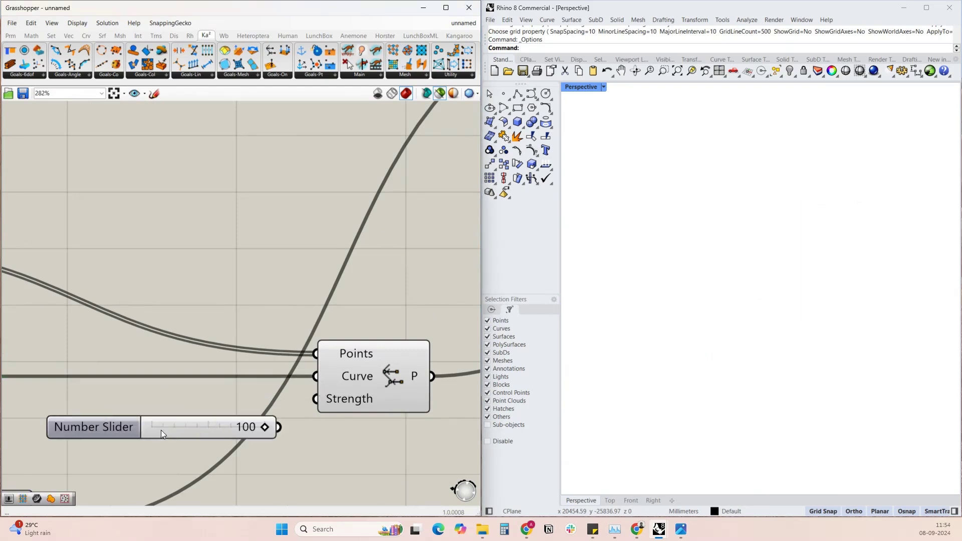
{"action": "mouse_move", "coordinate": [209, 429]}
{"action": "left_mouse_down"}
{"action": "mouse_move", "coordinate": [161, 431]}
{"action": "mouse_move", "coordinate": [208, 430]}
{"action": "left_mouse_up"}
{"action": "left_click_drag", "start_coordinate": [278, 426], "coordinate": [308, 407]}
Preview the relaxed mesh and examine how closely its rim follows the raised boundary curve
{"action": "scroll", "coordinate": [184, 331], "scroll_direction": "down", "scroll_amount": 5}
{"action": "right_click_drag", "start_coordinate": [441, 235], "coordinate": [173, 338]}
{"action": "left_click", "coordinate": [385, 322]}
{"action": "scroll", "coordinate": [848, 212], "scroll_direction": "down", "scroll_amount": 3}
{"action": "right_click_drag", "start_coordinate": [848, 215], "coordinate": [800, 300]}
{"action": "scroll", "coordinate": [750, 245], "scroll_direction": "up", "scroll_amount": 5}
{"action": "scroll", "coordinate": [798, 285], "scroll_direction": "down", "scroll_amount": 7}
{"action": "scroll", "coordinate": [260, 273], "scroll_direction": "down", "scroll_amount": 4}
Place a Kangaroo Load component below the EdgeLengths goal's length factor slider
{"action": "right_click_drag", "start_coordinate": [185, 280], "coordinate": [342, 288]}
{"action": "scroll", "coordinate": [290, 252], "scroll_direction": "up", "scroll_amount": 4}
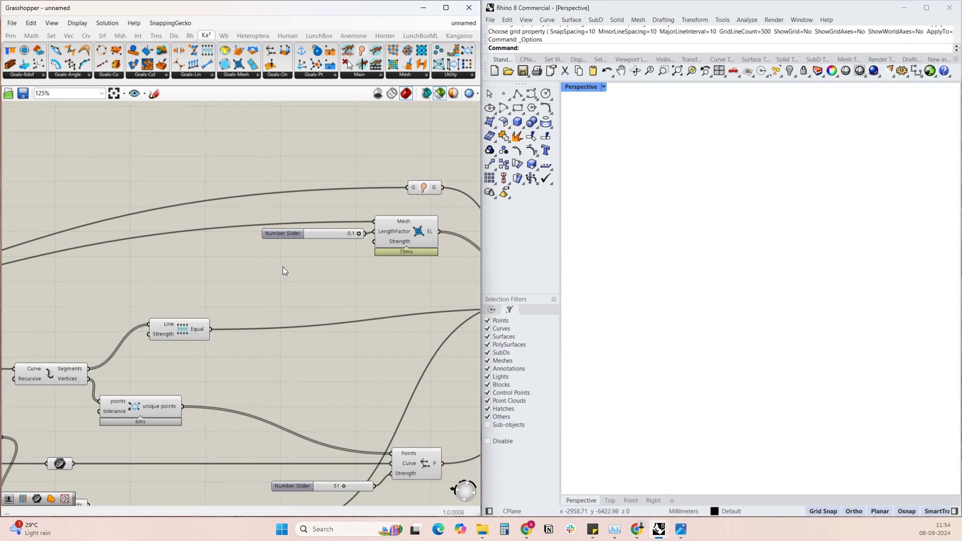
{"action": "double_click", "coordinate": [283, 266]}
{"action": "type", "text": "load"}
{"action": "key", "text": "Return"}
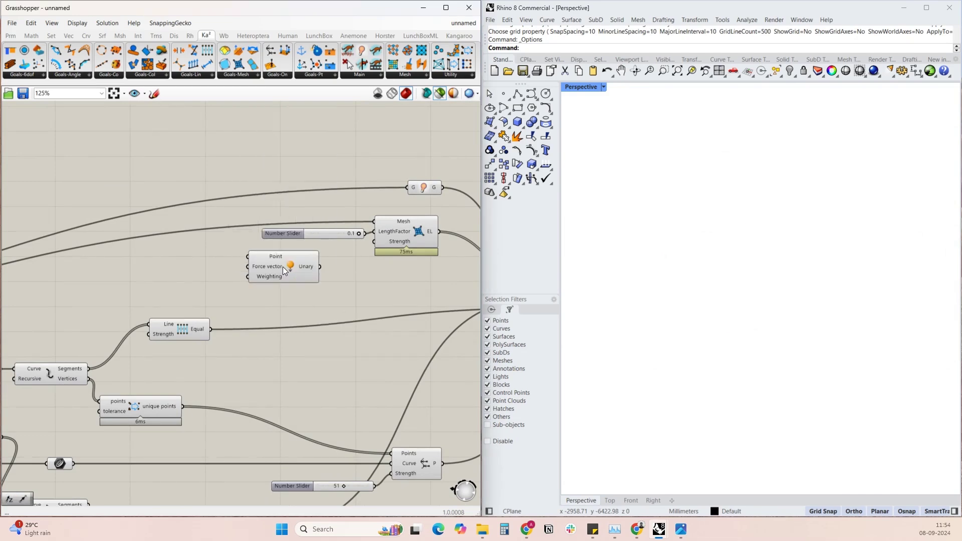
Place a NakedVertices component above the mesh edges component and connect the initial mesh to its Mesh input
{"action": "right_click_drag", "start_coordinate": [23, 291], "coordinate": [453, 277]}
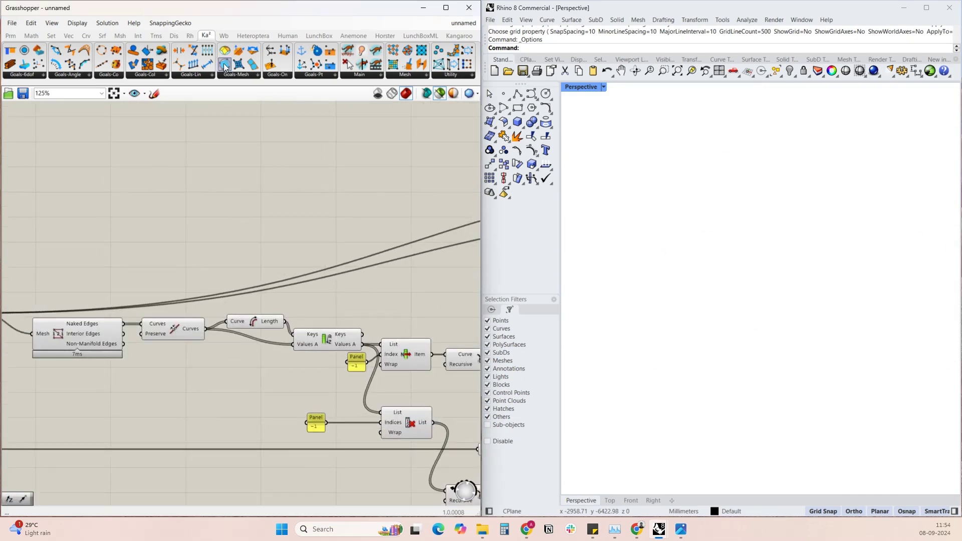
{"action": "left_click", "coordinate": [395, 75]}
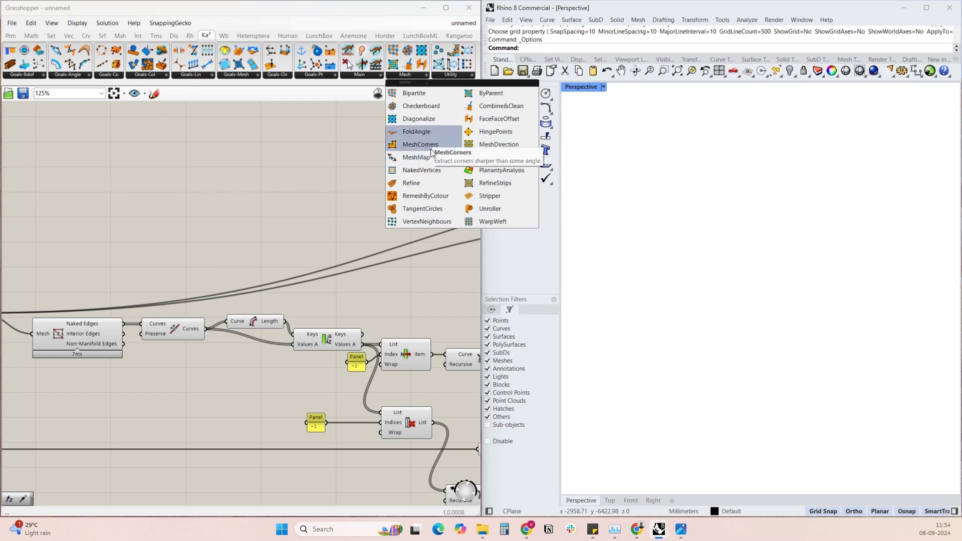
{"action": "left_click", "coordinate": [429, 173]}
{"action": "left_click", "coordinate": [113, 256]}
{"action": "right_click_drag", "start_coordinate": [140, 264], "coordinate": [323, 254]}
{"action": "left_click_drag", "start_coordinate": [164, 302], "coordinate": [259, 245]}
{"action": "right_click_drag", "start_coordinate": [313, 250], "coordinate": [106, 262]}
Add a Point parameter fed by NakedVertices' ClothedPts and connect it to the Load goal's Point input
{"action": "double_click", "coordinate": [190, 264]}
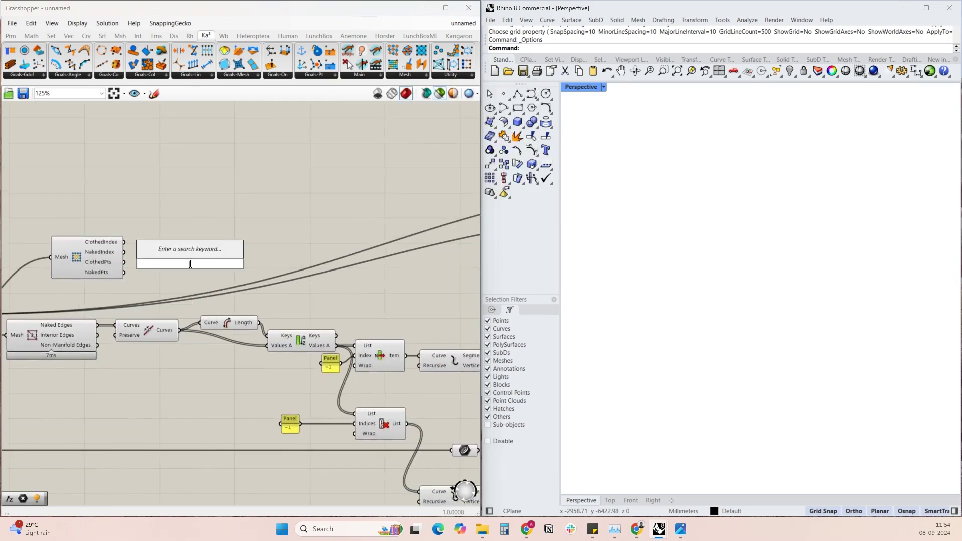
{"action": "type", "text": "pt"}
{"action": "key", "text": "Return"}
{"action": "left_click_drag", "start_coordinate": [122, 258], "coordinate": [178, 264]}
{"action": "right_click_drag", "start_coordinate": [192, 264], "coordinate": [44, 261]}
{"action": "left_click_drag", "start_coordinate": [44, 261], "coordinate": [477, 262]}
{"action": "right_click_drag", "start_coordinate": [476, 262], "coordinate": [212, 263]}
{"action": "scroll", "coordinate": [213, 255], "scroll_direction": "up", "scroll_amount": 2}
{"action": "mouse_move", "coordinate": [269, 242]}
{"action": "left_mouse_down"}
{"action": "mouse_move", "coordinate": [293, 264]}
{"action": "mouse_move", "coordinate": [280, 258]}
{"action": "left_mouse_up"}
{"action": "left_click_drag", "start_coordinate": [335, 271], "coordinate": [346, 280]}
Add a Unit Z vector with a number slider of 10 as its Factor, and connect it to the Load's Force vector
{"action": "double_click", "coordinate": [192, 296]}
{"action": "type", "text": "z"}
{"action": "left_click", "coordinate": [185, 286]}
{"action": "double_click", "coordinate": [98, 291]}
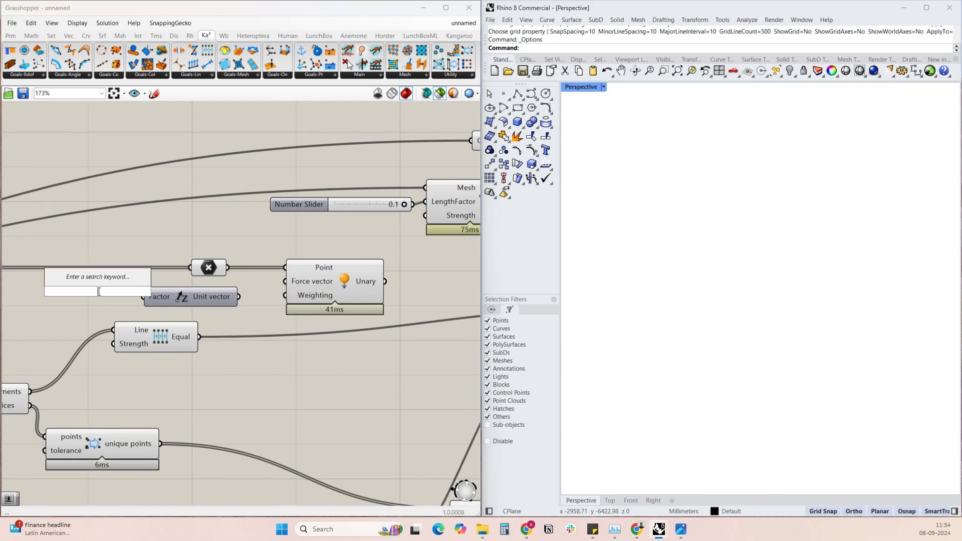
{"action": "type", "text": "10"}
{"action": "key", "text": "Return"}
{"action": "left_click_drag", "start_coordinate": [77, 288], "coordinate": [145, 297]}
{"action": "left_click_drag", "start_coordinate": [239, 296], "coordinate": [291, 286]}
Add a sixth input to the Entwine component that gathers the goals and connect the Load goal to it
{"action": "right_click_drag", "start_coordinate": [376, 282], "coordinate": [167, 277]}
{"action": "scroll", "coordinate": [167, 278], "scroll_direction": "down", "scroll_amount": 1}
{"action": "scroll", "coordinate": [170, 277], "scroll_direction": "down", "scroll_amount": 2}
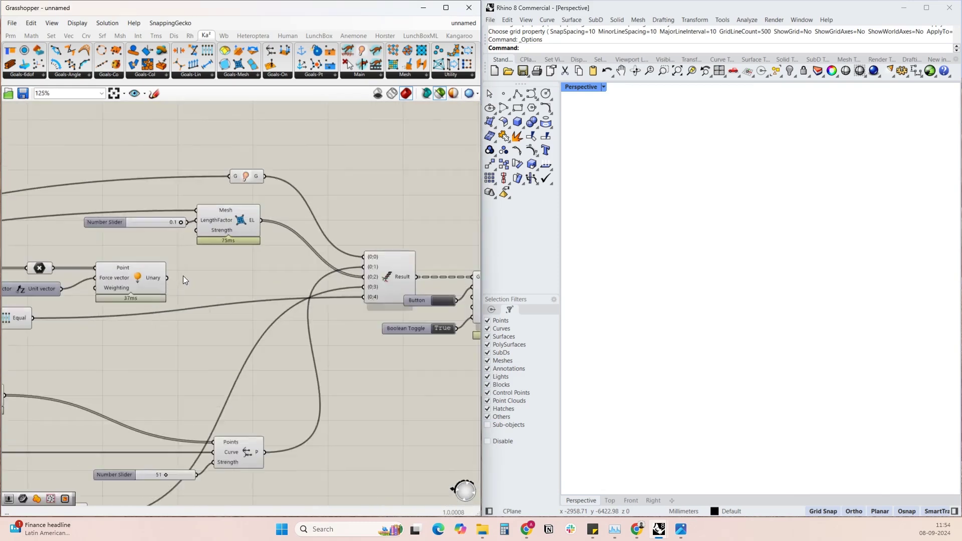
{"action": "scroll", "coordinate": [381, 300], "scroll_direction": "up", "scroll_amount": 8}
{"action": "left_click", "coordinate": [392, 299]}
{"action": "scroll", "coordinate": [396, 299], "scroll_direction": "down", "scroll_amount": 8}
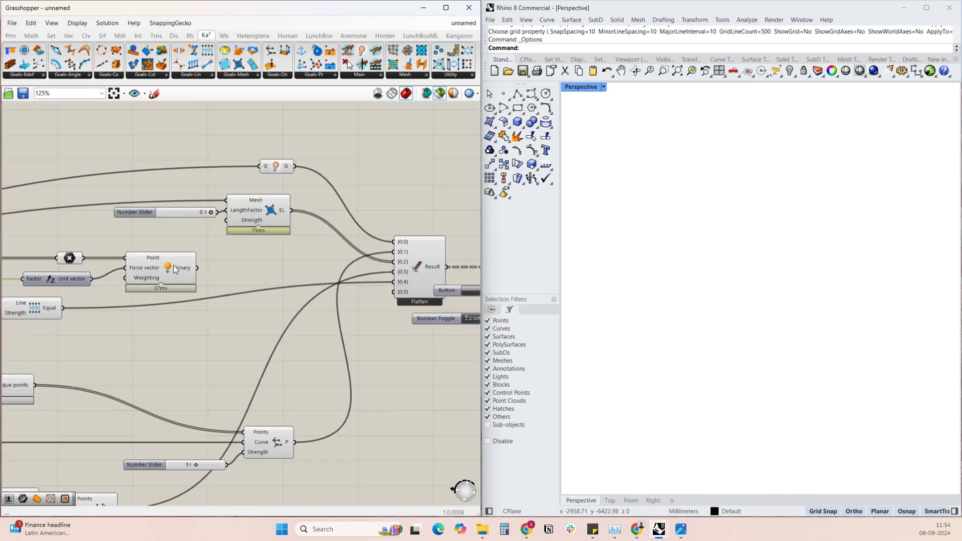
{"action": "left_click_drag", "start_coordinate": [197, 269], "coordinate": [390, 291]}
Preview the relaxed mesh and check its shape with the upward load applied
{"action": "right_click_drag", "start_coordinate": [365, 219], "coordinate": [112, 216]}
{"action": "left_click", "coordinate": [419, 297]}
{"action": "right_click_drag", "start_coordinate": [761, 285], "coordinate": [784, 254]}
Set the maximum of the number slider driving the Unit Z factor to 100
{"action": "scroll", "coordinate": [785, 256], "scroll_direction": "up", "scroll_amount": 4}
{"action": "right_click_drag", "start_coordinate": [151, 245], "coordinate": [406, 255]}
{"action": "scroll", "coordinate": [132, 295], "scroll_direction": "up", "scroll_amount": 4}
{"action": "mouse_move", "coordinate": [128, 288]}
{"action": "left_mouse_down"}
{"action": "mouse_move", "coordinate": [58, 292]}
{"action": "mouse_move", "coordinate": [138, 292]}
{"action": "left_mouse_up"}
{"action": "right_click", "coordinate": [79, 293]}
{"action": "left_click", "coordinate": [63, 291]}
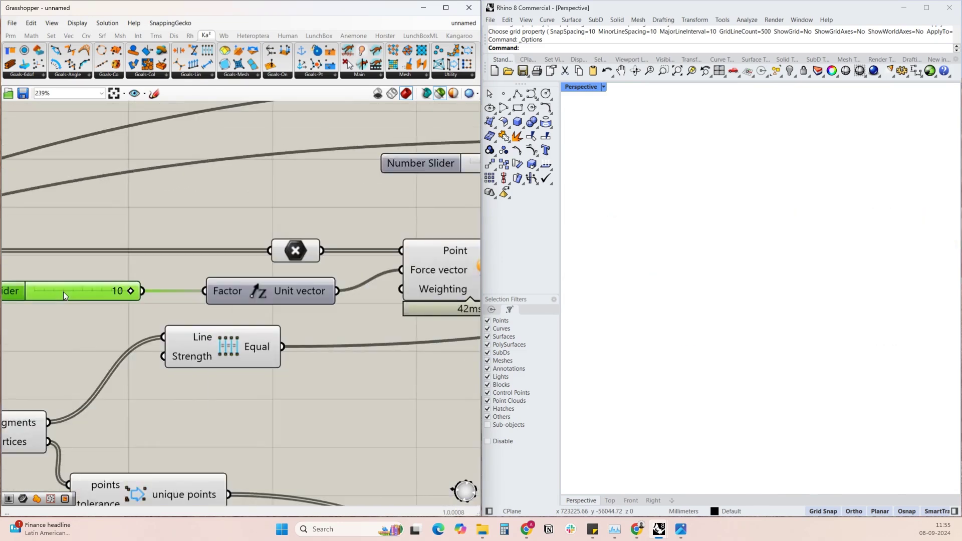
{"action": "right_click", "coordinate": [63, 292]}
{"action": "left_click", "coordinate": [95, 335]}
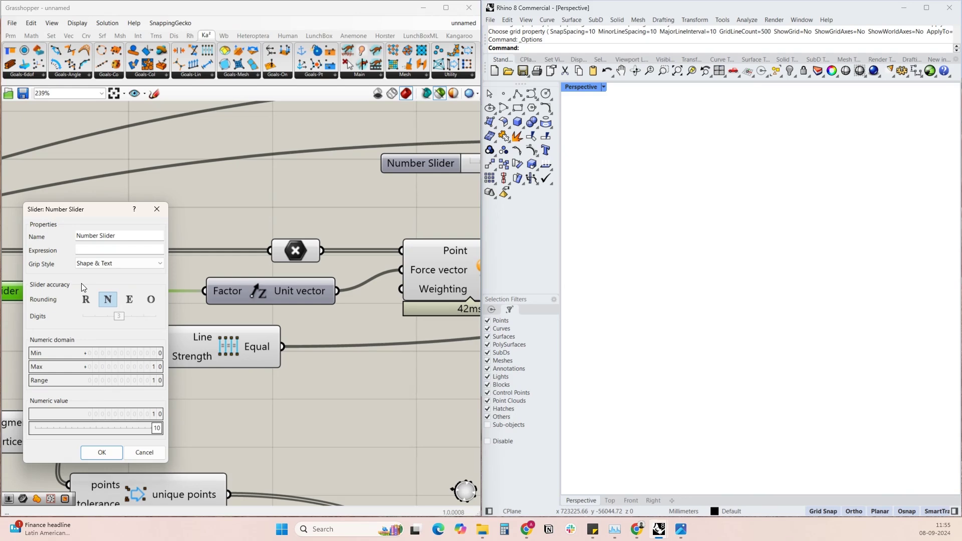
{"action": "left_click", "coordinate": [131, 363]}
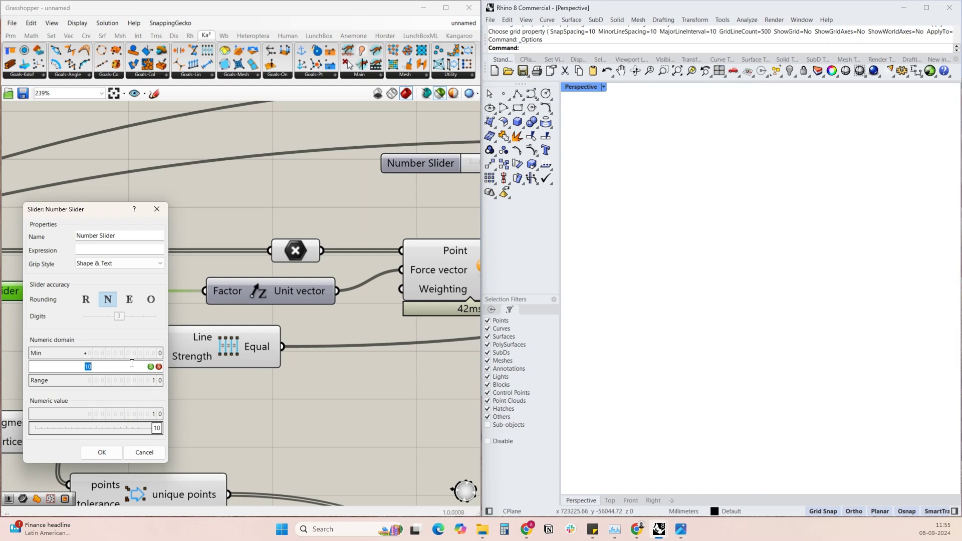
{"action": "type", "text": "100"}
{"action": "key", "text": "Return"}
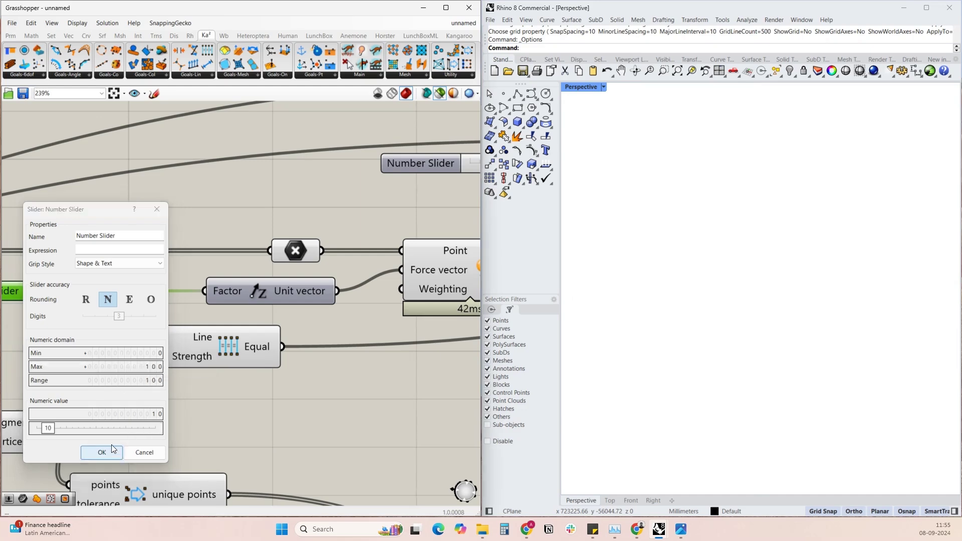
{"action": "left_click", "coordinate": [101, 452]}
Preview the loaded mesh and examine its columns and rim from the side and from above
{"action": "scroll", "coordinate": [45, 290], "scroll_direction": "down", "scroll_amount": 5}
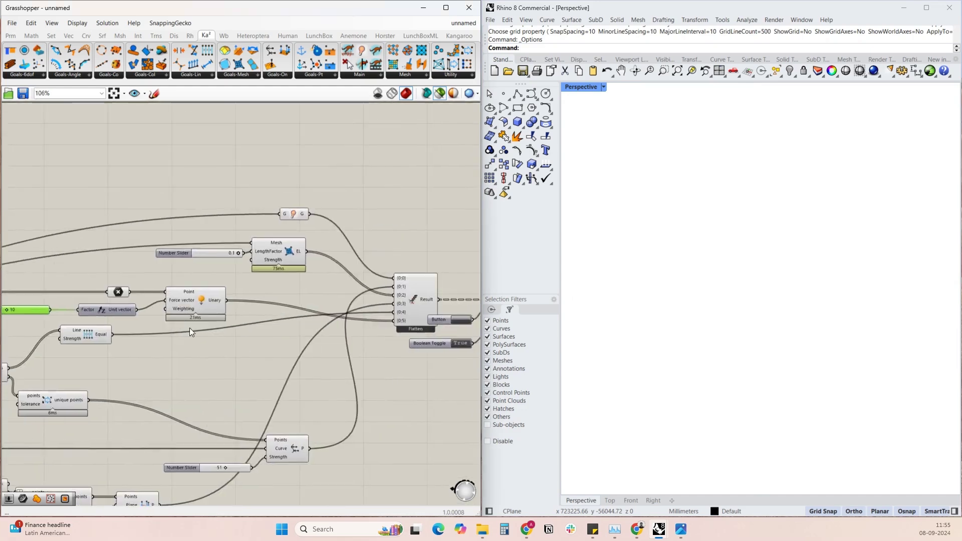
{"action": "scroll", "coordinate": [189, 327], "scroll_direction": "down", "scroll_amount": 4}
{"action": "left_click", "coordinate": [385, 327]}
{"action": "scroll", "coordinate": [380, 377], "scroll_direction": "up", "scroll_amount": 4}
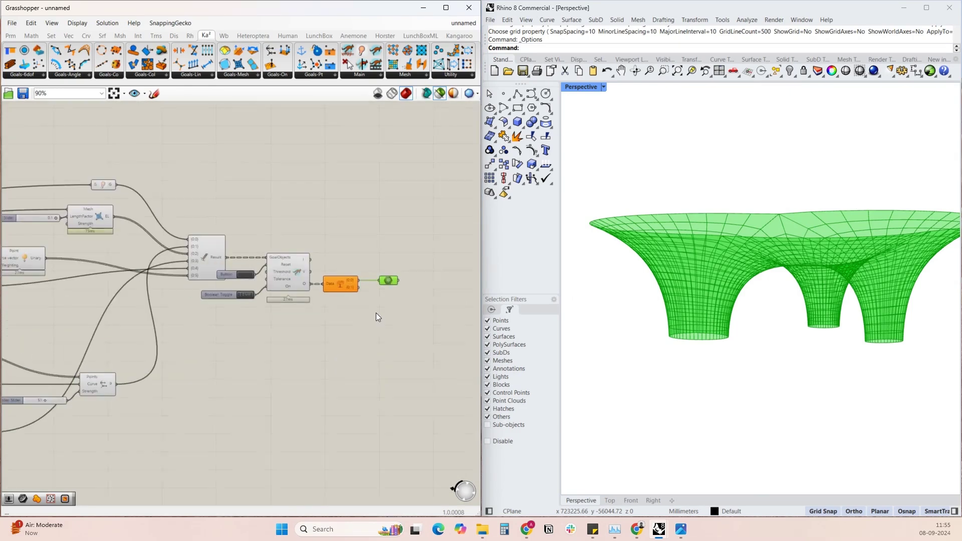
{"action": "left_click_drag", "start_coordinate": [375, 312], "coordinate": [405, 293]}
{"action": "right_click_drag", "start_coordinate": [159, 317], "coordinate": [466, 375]}
{"action": "scroll", "coordinate": [161, 343], "scroll_direction": "up", "scroll_amount": 6}
{"action": "left_click_drag", "start_coordinate": [293, 281], "coordinate": [292, 277]}
{"action": "right_click_drag", "start_coordinate": [766, 291], "coordinate": [701, 326]}
{"action": "scroll", "coordinate": [729, 336], "scroll_direction": "down", "scroll_amount": 6}
{"action": "scroll", "coordinate": [239, 328], "scroll_direction": "down", "scroll_amount": 5}
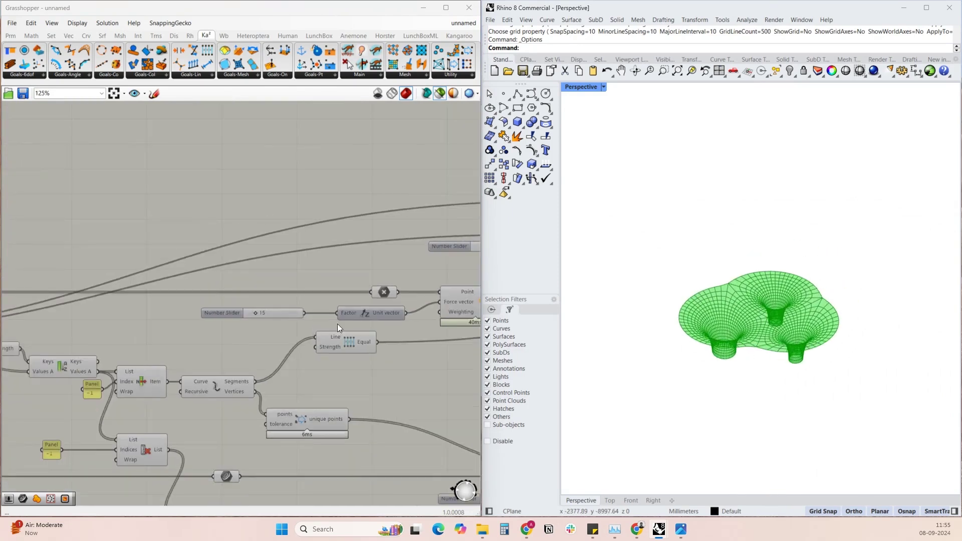
{"action": "right_click_drag", "start_coordinate": [381, 326], "coordinate": [168, 342]}
{"action": "right_click_drag", "start_coordinate": [357, 363], "coordinate": [161, 376]}
{"action": "right_click_drag", "start_coordinate": [414, 265], "coordinate": [212, 245]}
{"action": "left_click", "coordinate": [348, 284]}
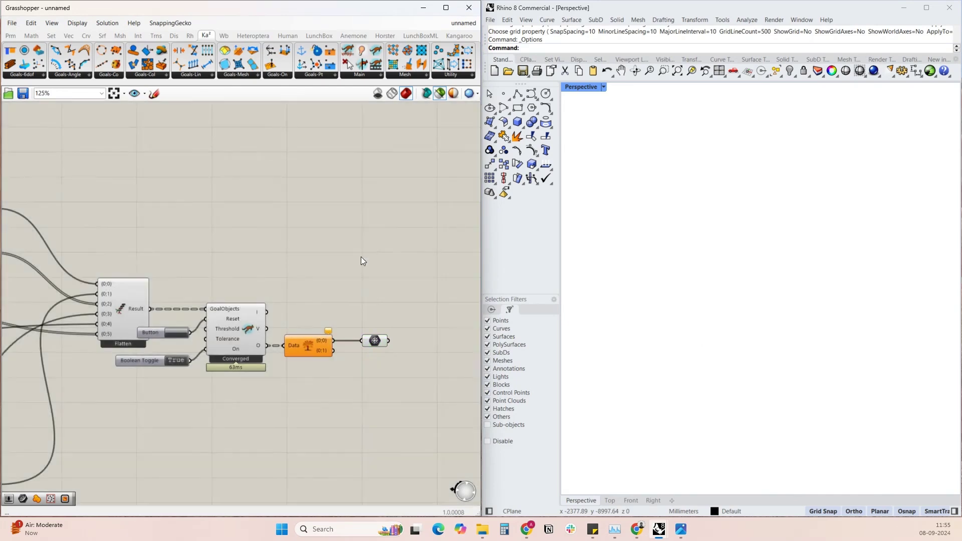
Move the Kangaroo solver's reset Button to the start of the definition, just below the population Count and Seed sliders
{"action": "right_click_drag", "start_coordinate": [217, 299], "coordinate": [336, 293]}
{"action": "left_click", "coordinate": [270, 326]}
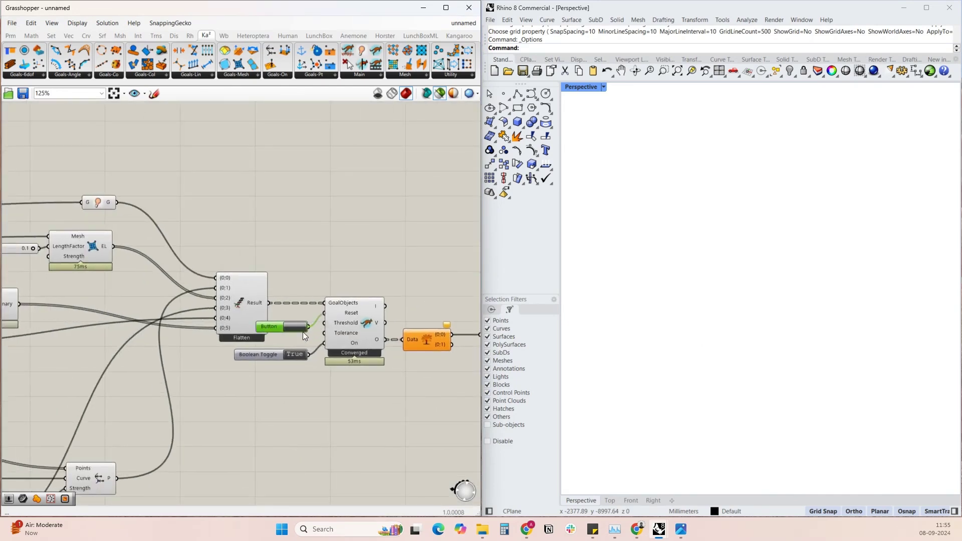
{"action": "scroll", "coordinate": [335, 331], "scroll_direction": "down", "scroll_amount": 5}
{"action": "scroll", "coordinate": [334, 332], "scroll_direction": "down", "scroll_amount": 2}
{"action": "left_click_drag", "start_coordinate": [334, 331], "coordinate": [108, 433]}
{"action": "right_click_drag", "start_coordinate": [79, 440], "coordinate": [478, 400]}
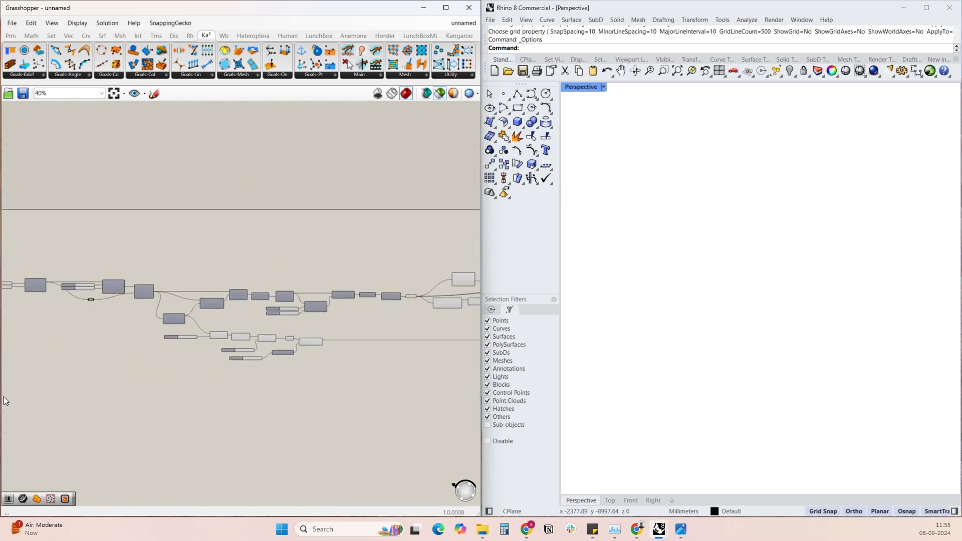
{"action": "scroll", "coordinate": [169, 334], "scroll_direction": "down", "scroll_amount": 6}
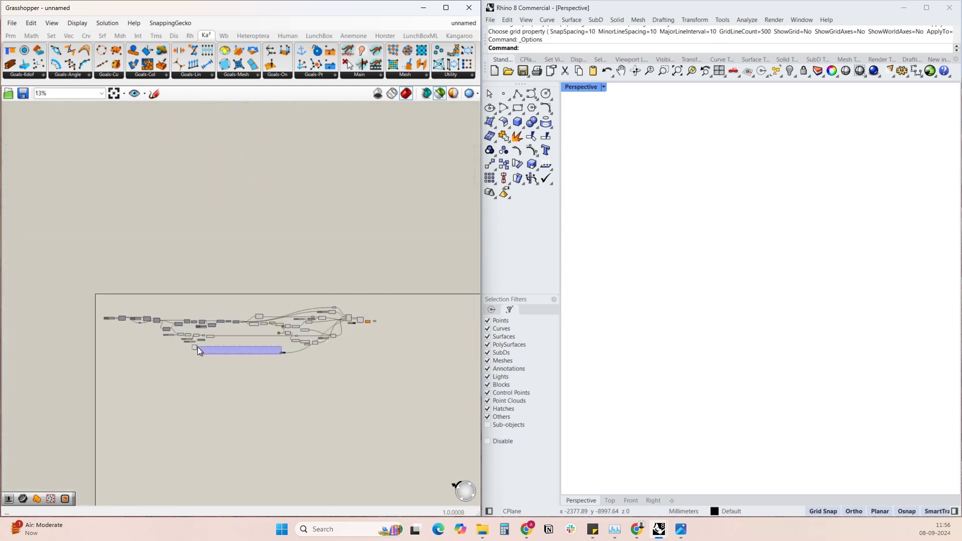
{"action": "scroll", "coordinate": [284, 350], "scroll_direction": "up", "scroll_amount": 4}
{"action": "left_click_drag", "start_coordinate": [1, 225], "coordinate": [382, 298]}
Turn off the selected-objects-only preview so the relaxed mesh displays without being selected
{"action": "scroll", "coordinate": [404, 276], "scroll_direction": "up", "scroll_amount": 5}
{"action": "right_click_drag", "start_coordinate": [405, 279], "coordinate": [156, 312]}
{"action": "scroll", "coordinate": [156, 311], "scroll_direction": "down", "scroll_amount": 5}
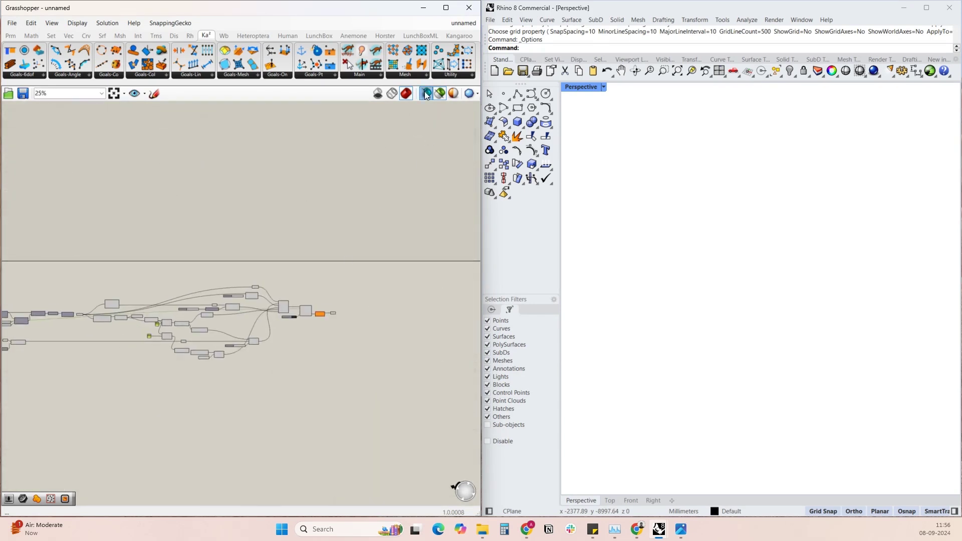
{"action": "scroll", "coordinate": [341, 297], "scroll_direction": "up", "scroll_amount": 8}
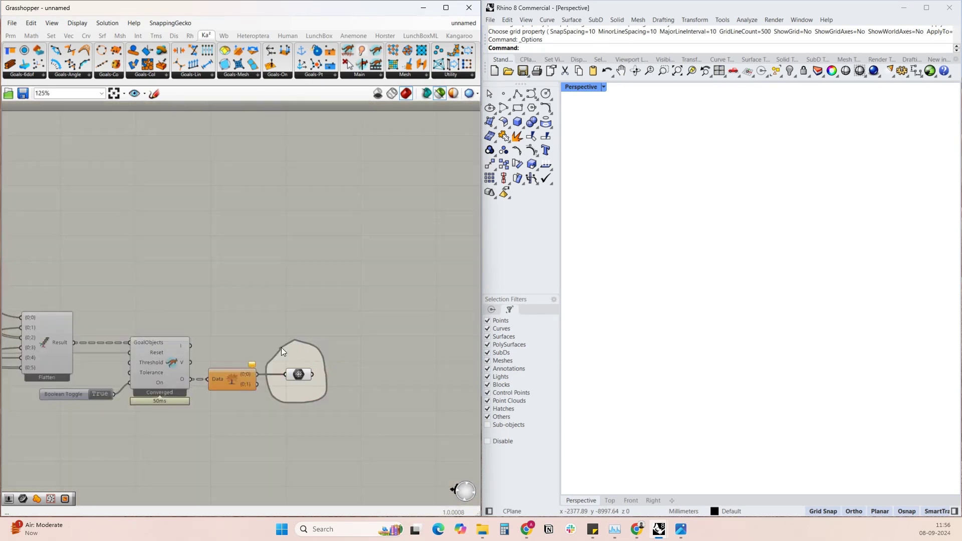
{"action": "left_click", "coordinate": [435, 94]}
Set the population Count slider to 4, reset the Kangaroo solver, and view the new mesh
{"action": "right_click_drag", "start_coordinate": [281, 282], "coordinate": [377, 258]}
{"action": "scroll", "coordinate": [377, 257], "scroll_direction": "down", "scroll_amount": 9}
{"action": "right_click_drag", "start_coordinate": [170, 283], "coordinate": [196, 285]}
{"action": "scroll", "coordinate": [158, 277], "scroll_direction": "up", "scroll_amount": 10}
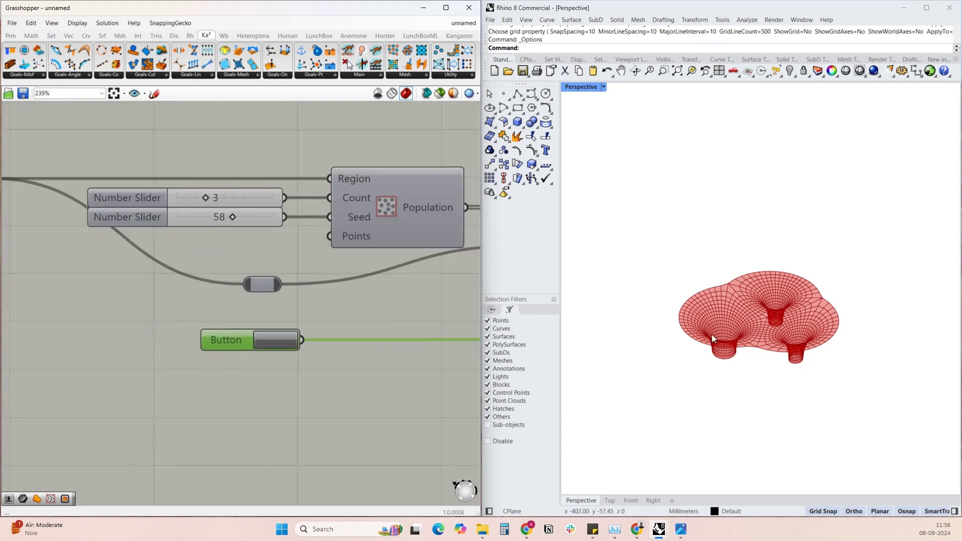
{"action": "scroll", "coordinate": [256, 206], "scroll_direction": "up", "scroll_amount": 1}
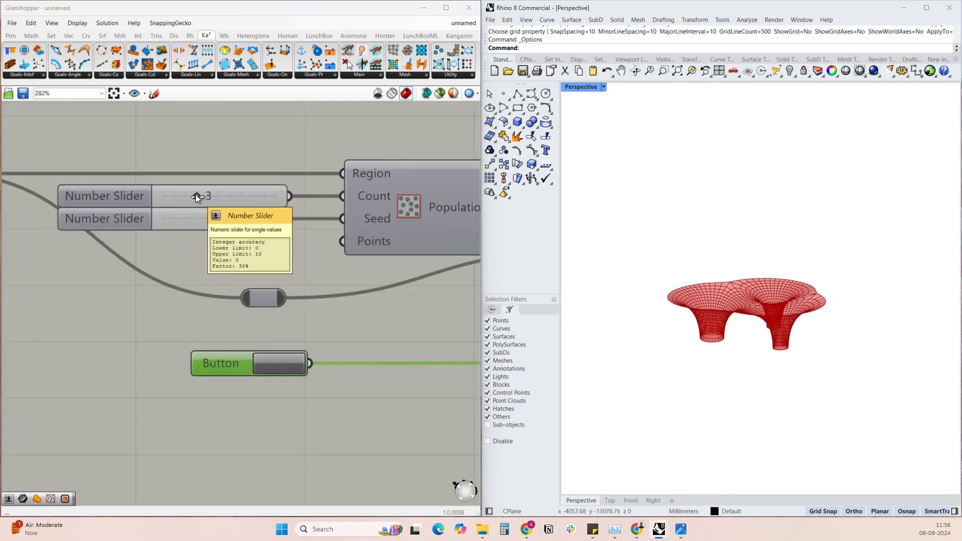
{"action": "scroll", "coordinate": [200, 196], "scroll_direction": "up", "scroll_amount": 2}
{"action": "left_click_drag", "start_coordinate": [209, 198], "coordinate": [215, 198]}
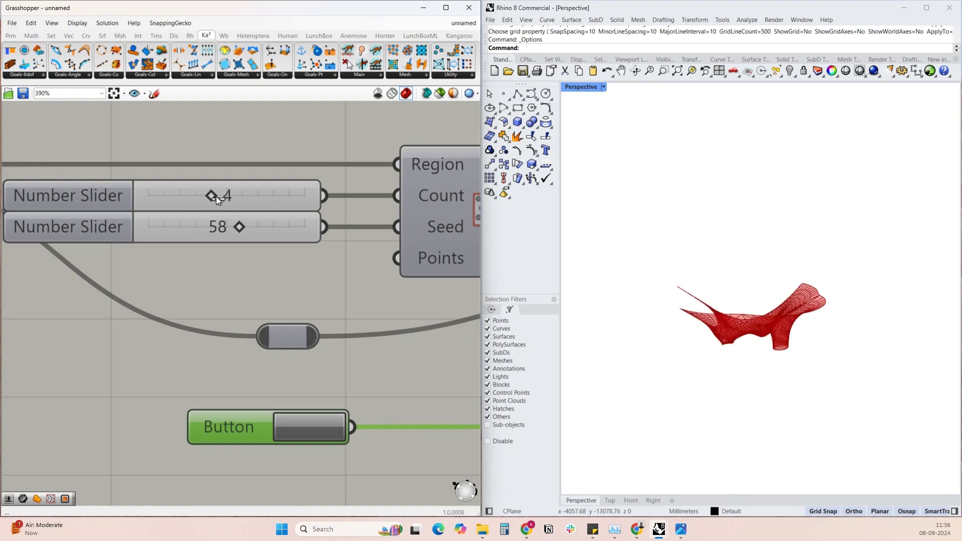
{"action": "left_click", "coordinate": [301, 433]}
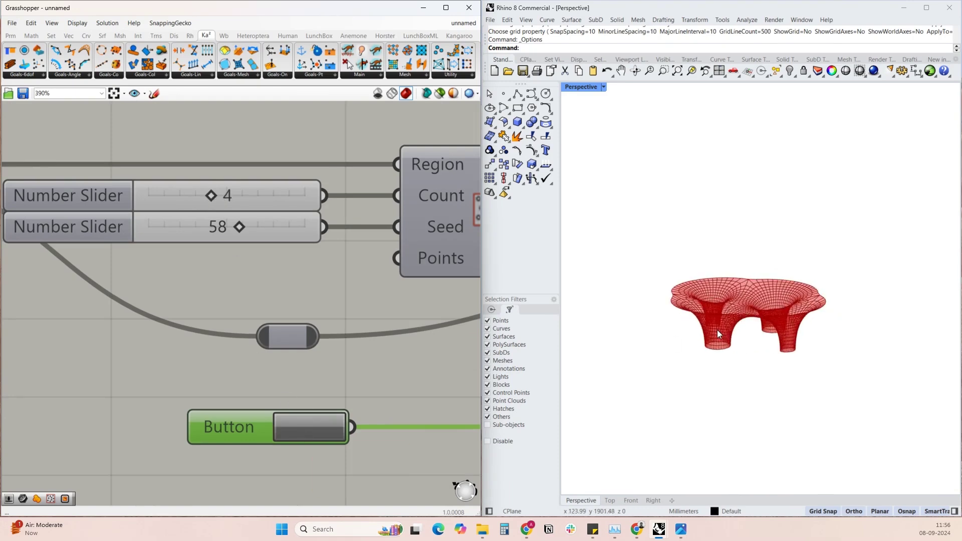
{"action": "right_click_drag", "start_coordinate": [746, 336], "coordinate": [722, 367]}
Set the population Count slider to 5 and reset the Kangaroo solver
{"action": "left_click_drag", "start_coordinate": [214, 196], "coordinate": [227, 195]}
{"action": "left_click", "coordinate": [315, 426]}
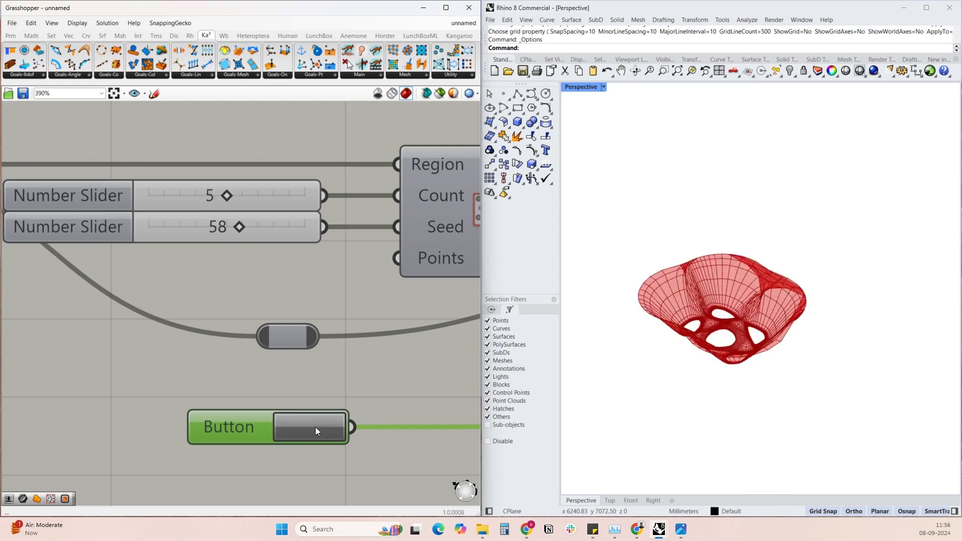
{"action": "right_click_drag", "start_coordinate": [765, 327], "coordinate": [801, 401]}
Examine the five-column mesh from above, from the side and up close
{"action": "right_click_drag", "start_coordinate": [393, 212], "coordinate": [195, 234]}
{"action": "scroll", "coordinate": [229, 233], "scroll_direction": "down", "scroll_amount": 4}
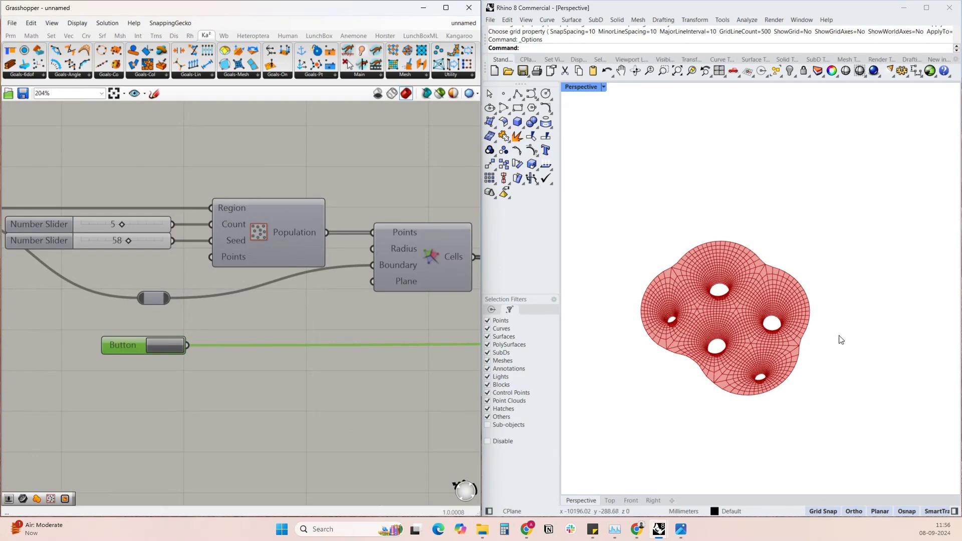
{"action": "scroll", "coordinate": [121, 284], "scroll_direction": "down", "scroll_amount": 4}
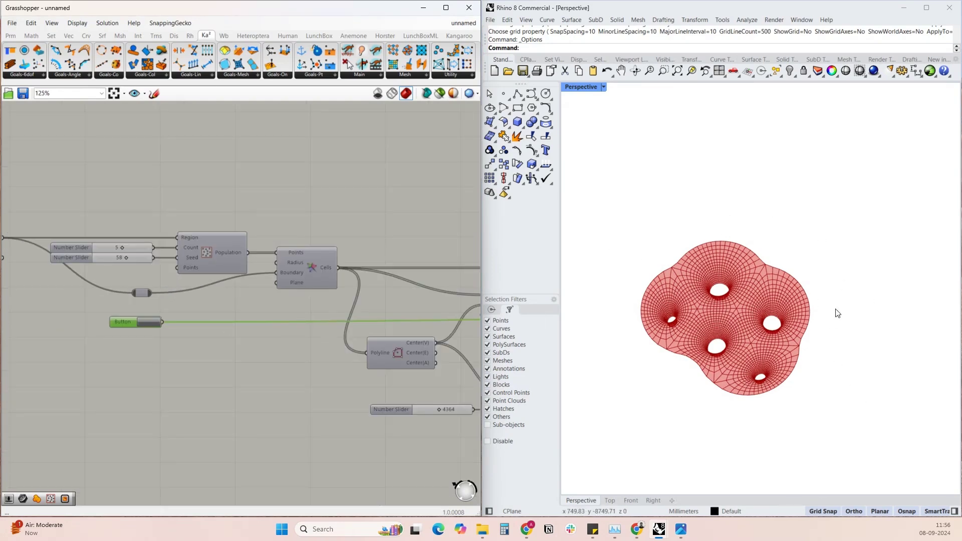
{"action": "right_click_drag", "start_coordinate": [837, 311], "coordinate": [794, 360]}
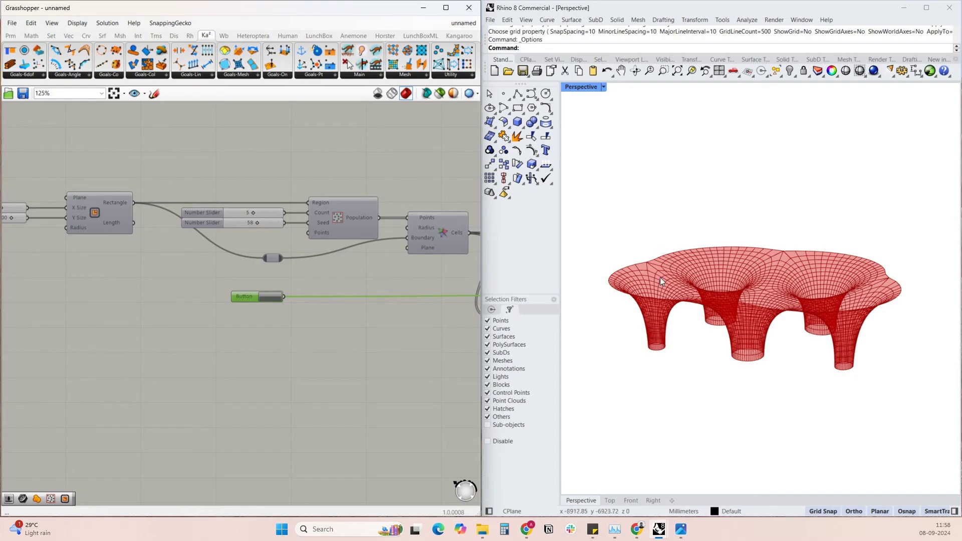
{"action": "right_click_drag", "start_coordinate": [666, 277], "coordinate": [735, 393]}
{"action": "scroll", "coordinate": [719, 299], "scroll_direction": "up", "scroll_amount": 5}
{"action": "scroll", "coordinate": [801, 362], "scroll_direction": "up", "scroll_amount": 5}
{"action": "scroll", "coordinate": [744, 335], "scroll_direction": "down", "scroll_amount": 5}
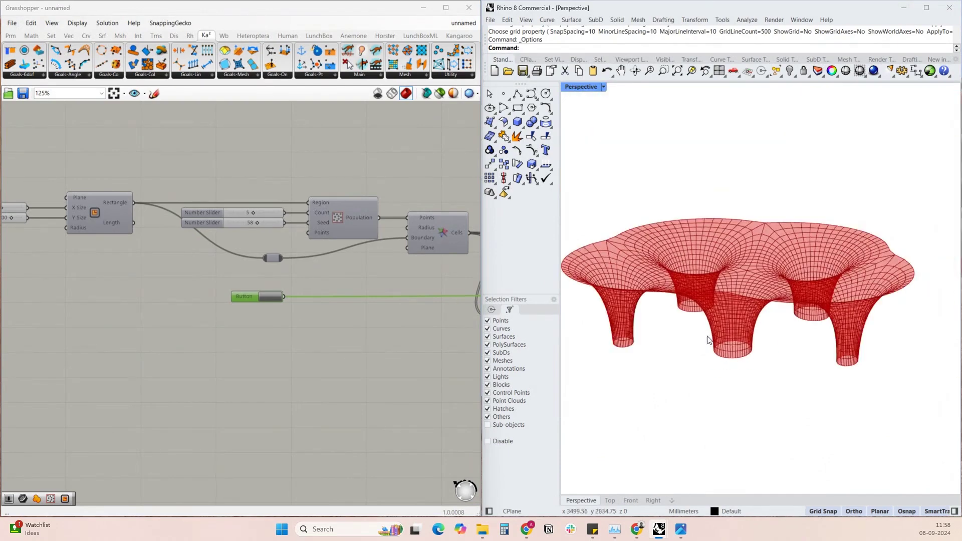
{"action": "right_click_drag", "start_coordinate": [744, 335], "coordinate": [756, 356]}
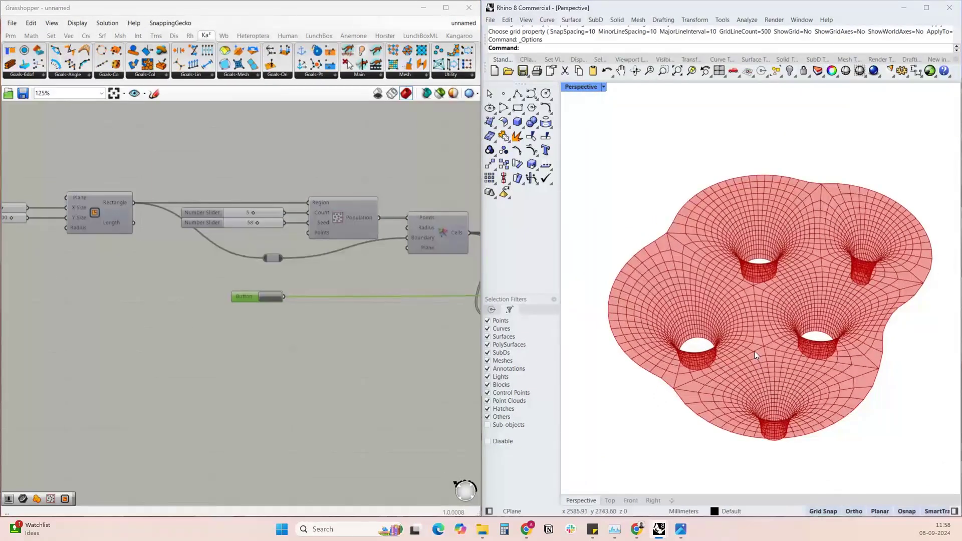